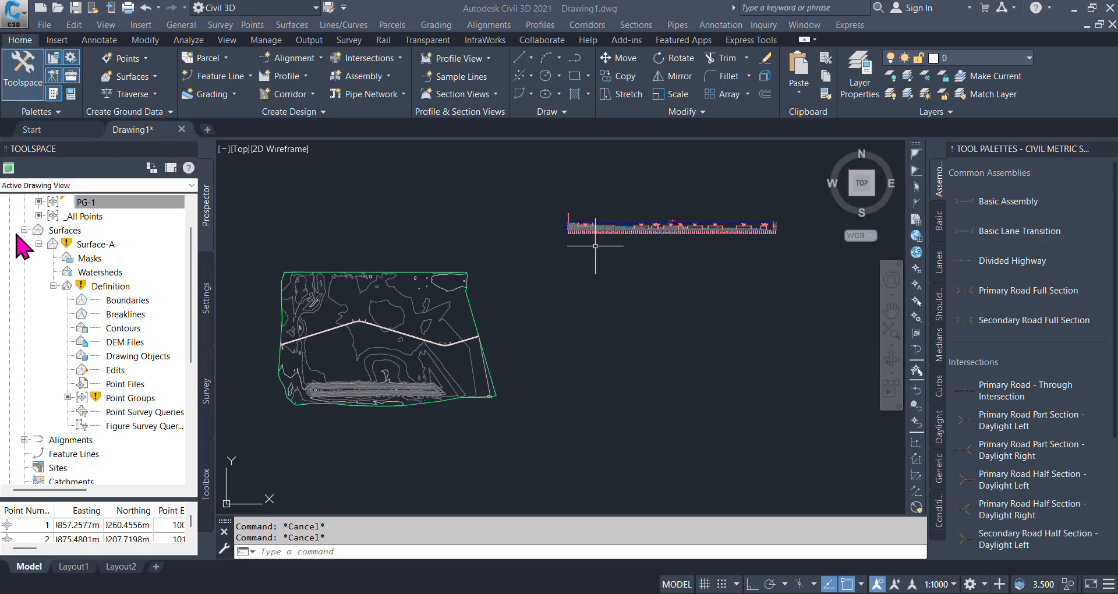
- Collapse the Surfaces collection of the drawing in the Toolspace tree
left_click(24, 235)
left_click(24, 230)
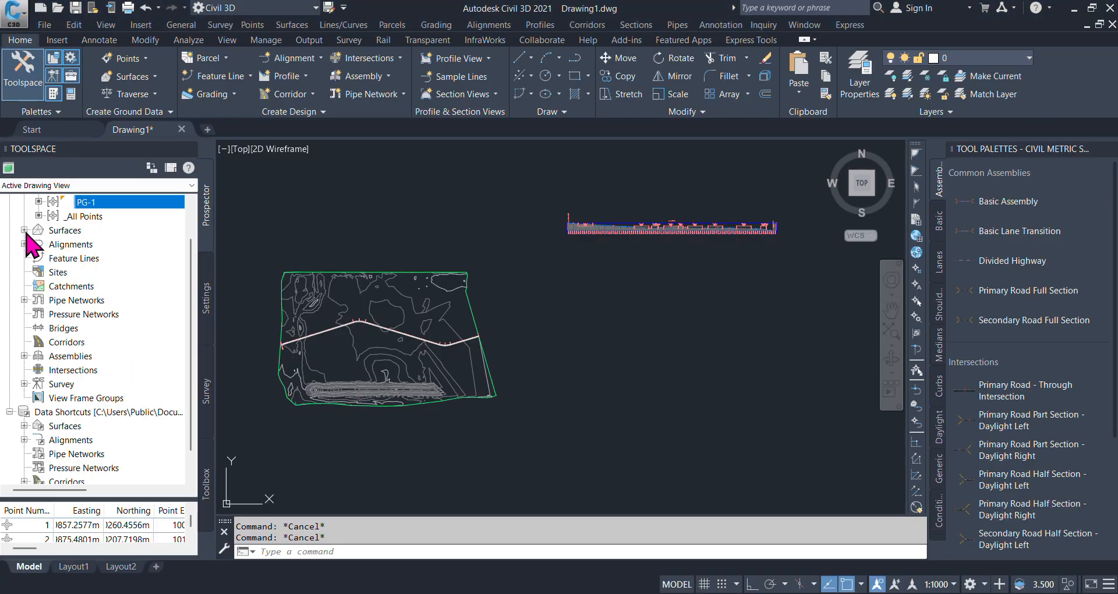
scroll(559, 274, "down", 2)
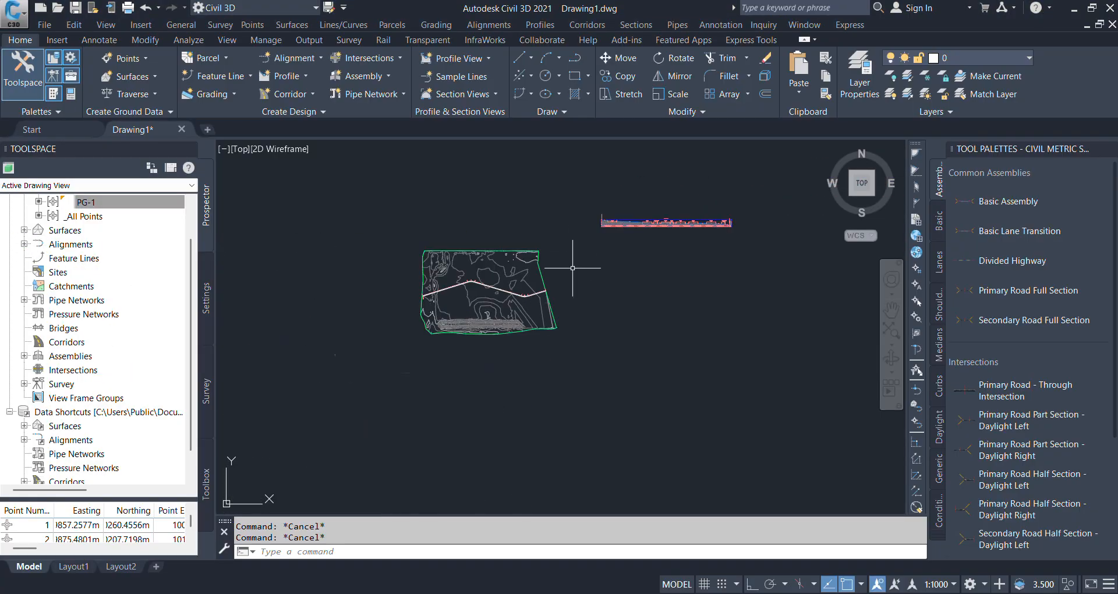
scroll(572, 268, "up", 2)
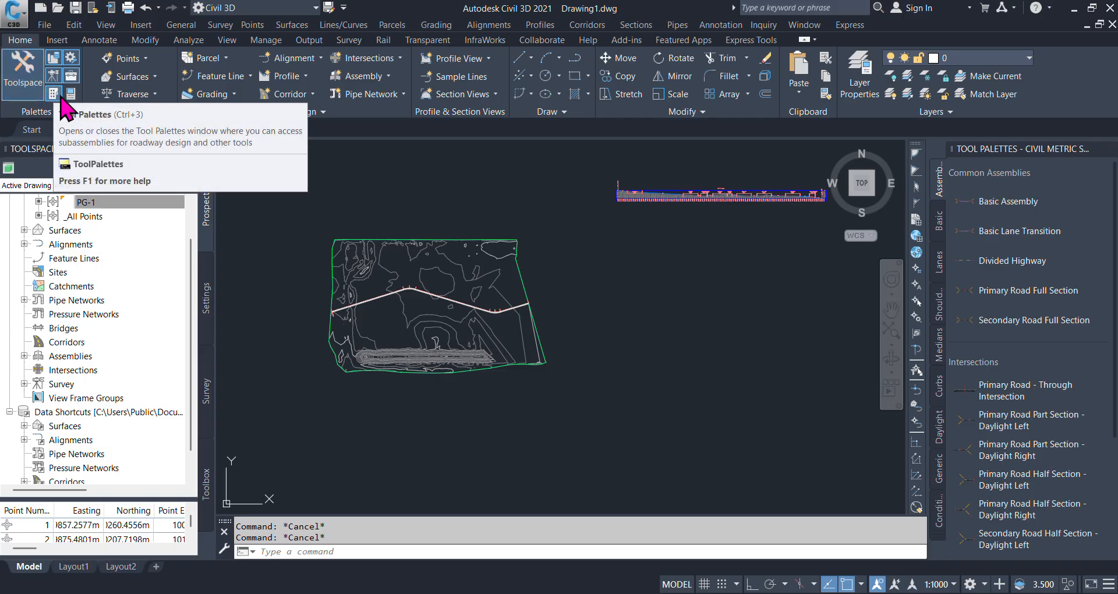
- Place a Basic Assembly in the empty area east of the surface, below the profile view, and dismiss the event messages
left_click(999, 202)
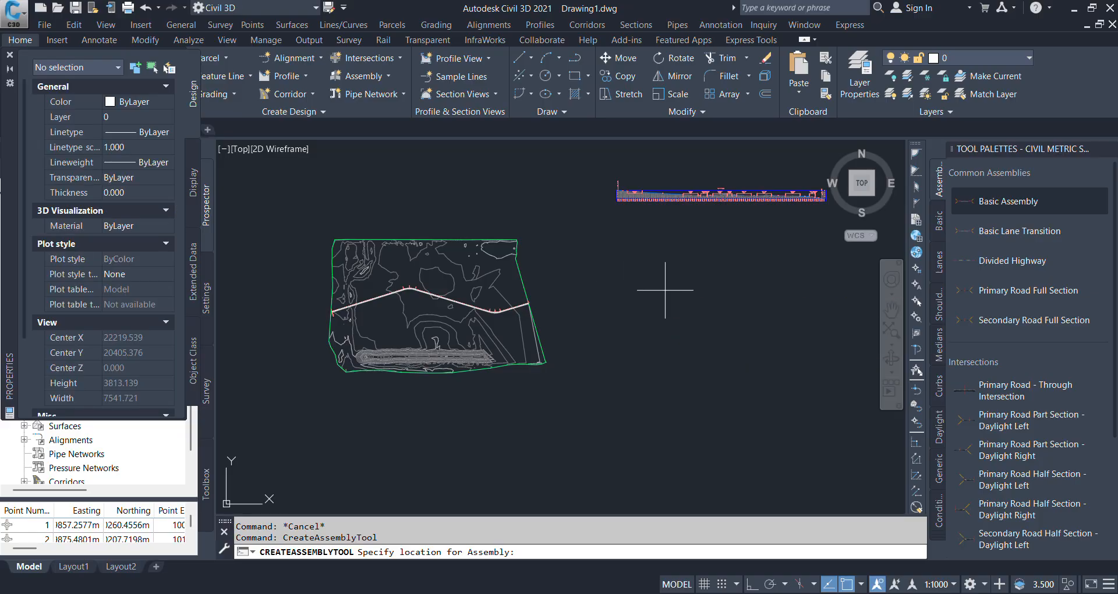
scroll(684, 288, "up", 10)
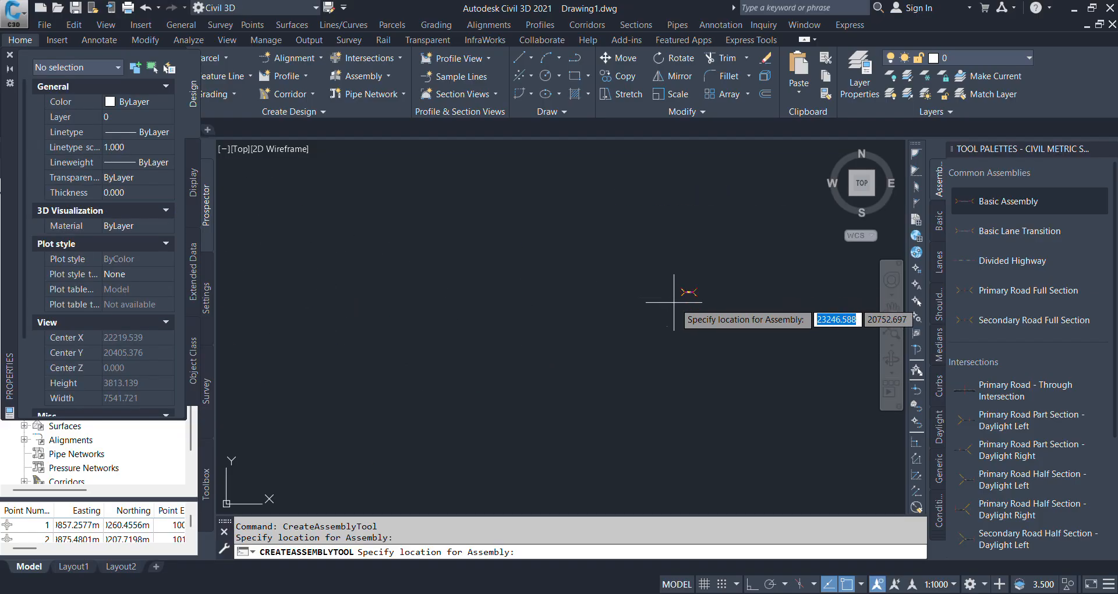
key("Escape")
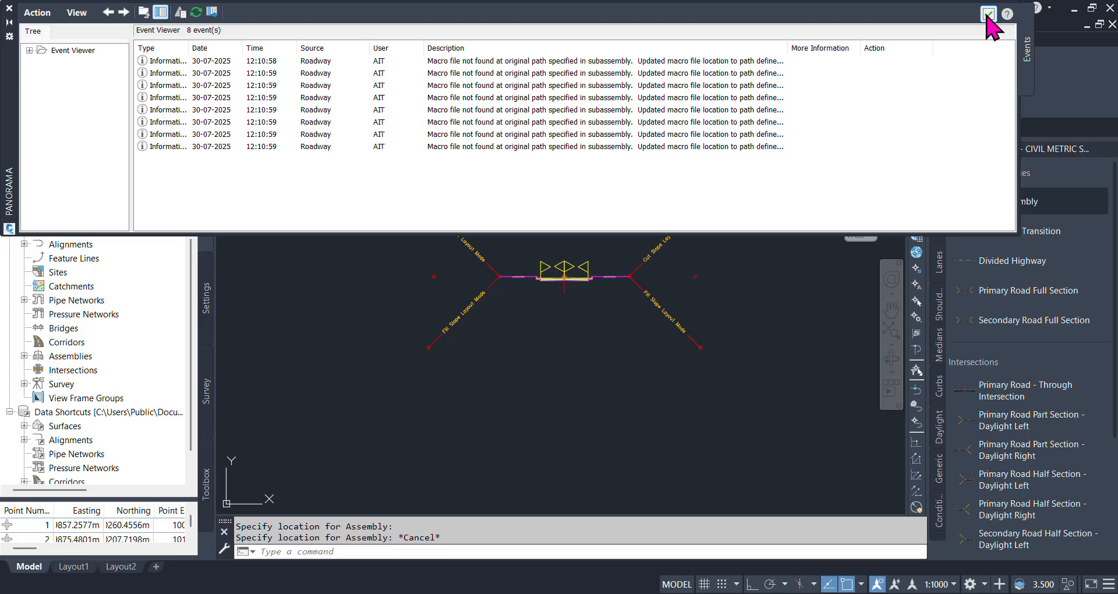
left_click(989, 14)
- Examine the road alignment's centreline, edge lines and station labels and compare them with the placed assembly
scroll(652, 300, "down", 10)
scroll(424, 332, "up", 15)
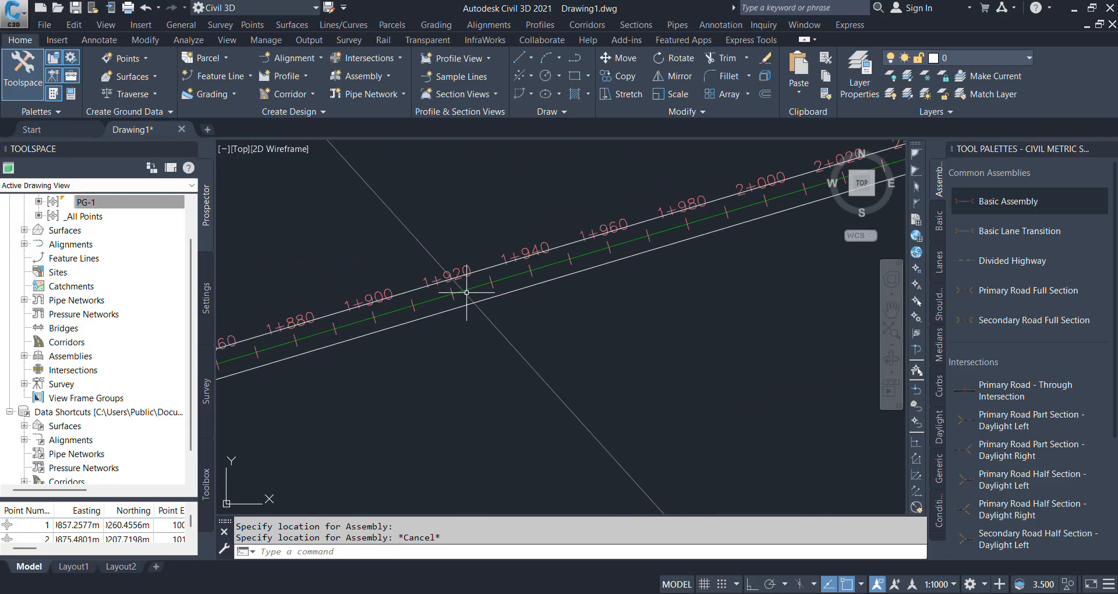
scroll(469, 269, "up", 3)
scroll(469, 269, "down", 12)
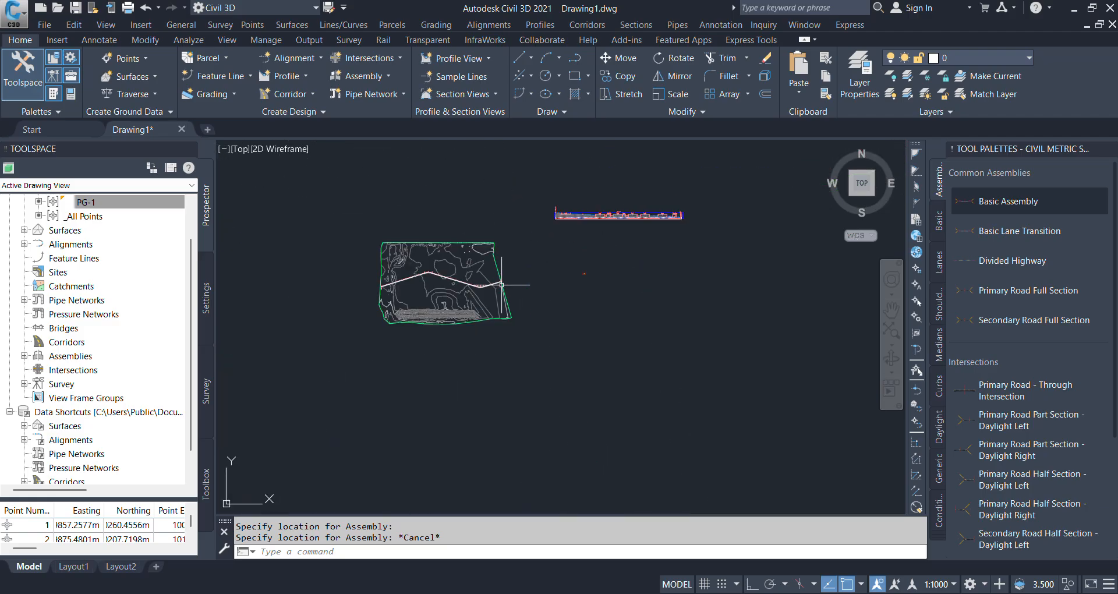
scroll(477, 257, "up", 6)
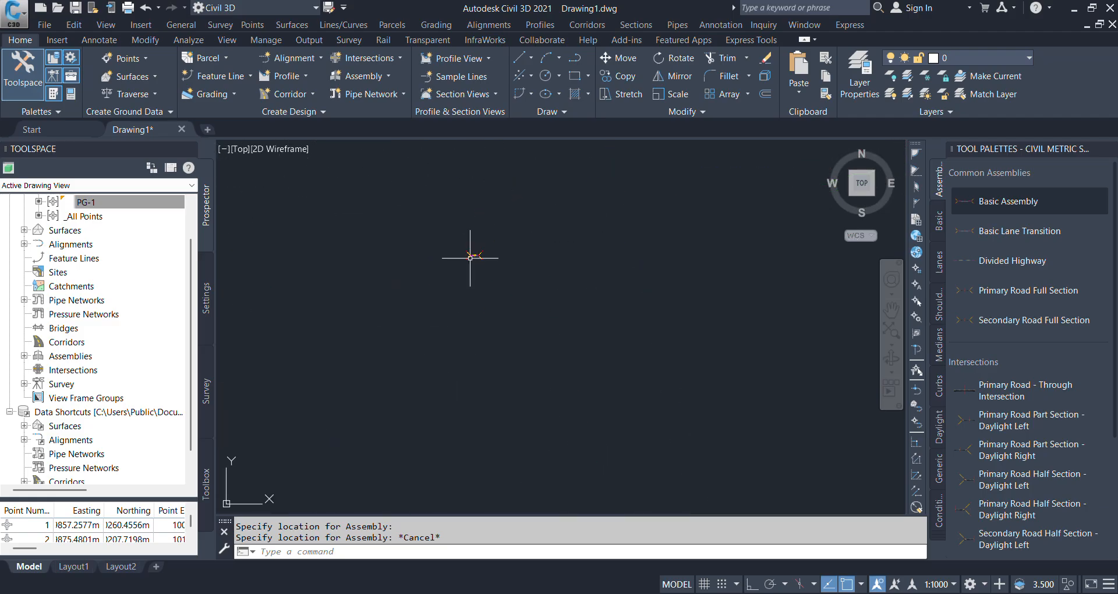
scroll(479, 252, "up", 5)
scroll(654, 265, "down", 12)
scroll(524, 284, "up", 7)
scroll(367, 278, "up", 3)
scroll(431, 238, "up", 4)
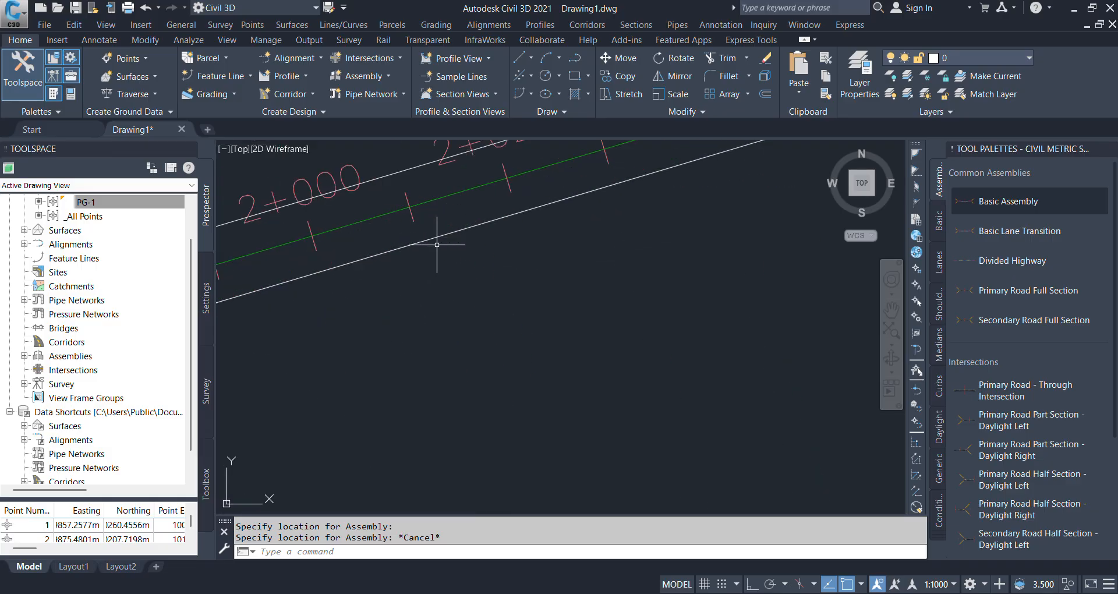
mouse_move(436, 238)
scroll(484, 284, "down", 12)
scroll(585, 285, "up", 8)
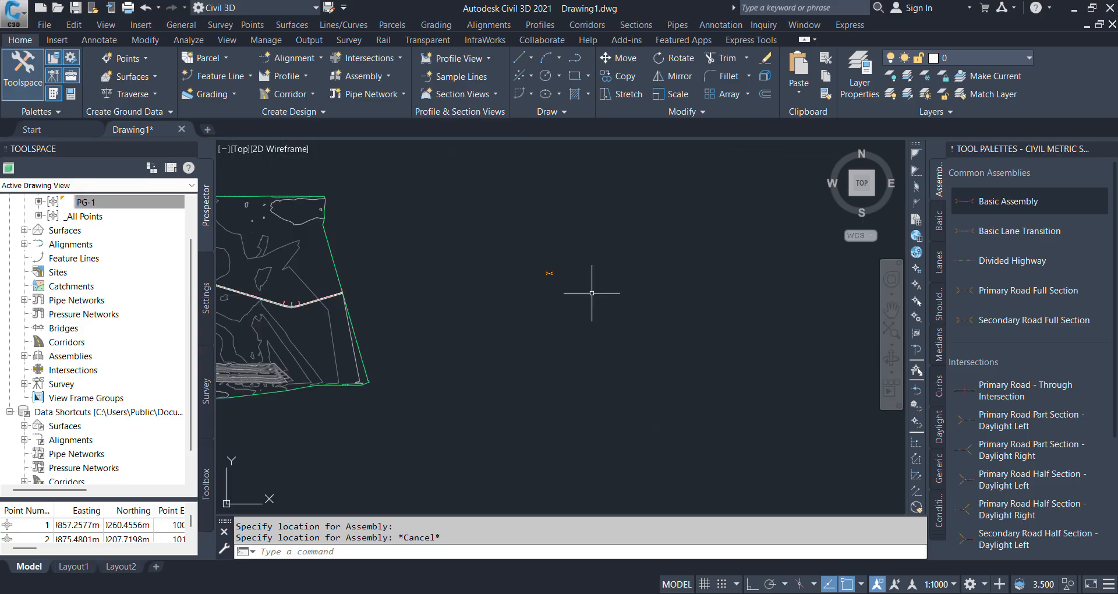
- Inspect the width, slope and pavement depth parameters of the assembly's right lane subassembly, then close its properties and deselect it
scroll(669, 272, "up", 6)
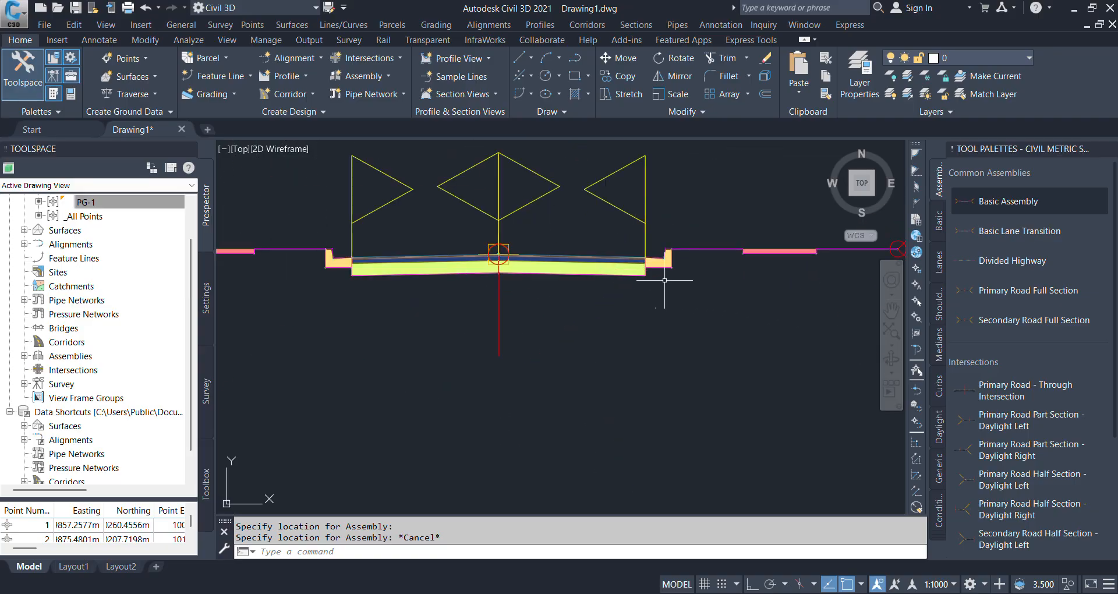
left_click(632, 274)
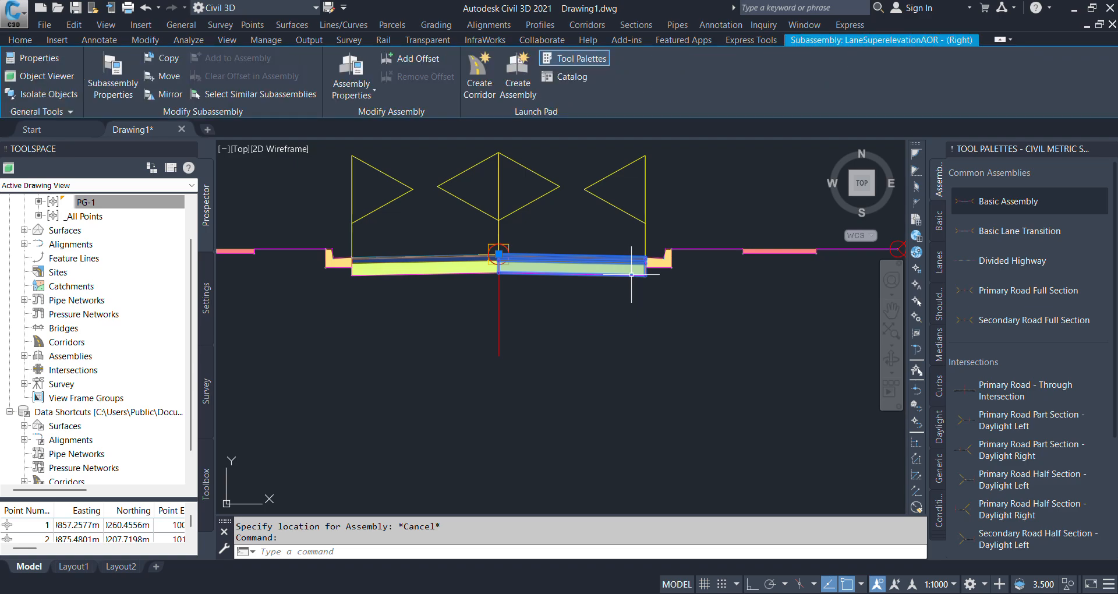
left_click(35, 58)
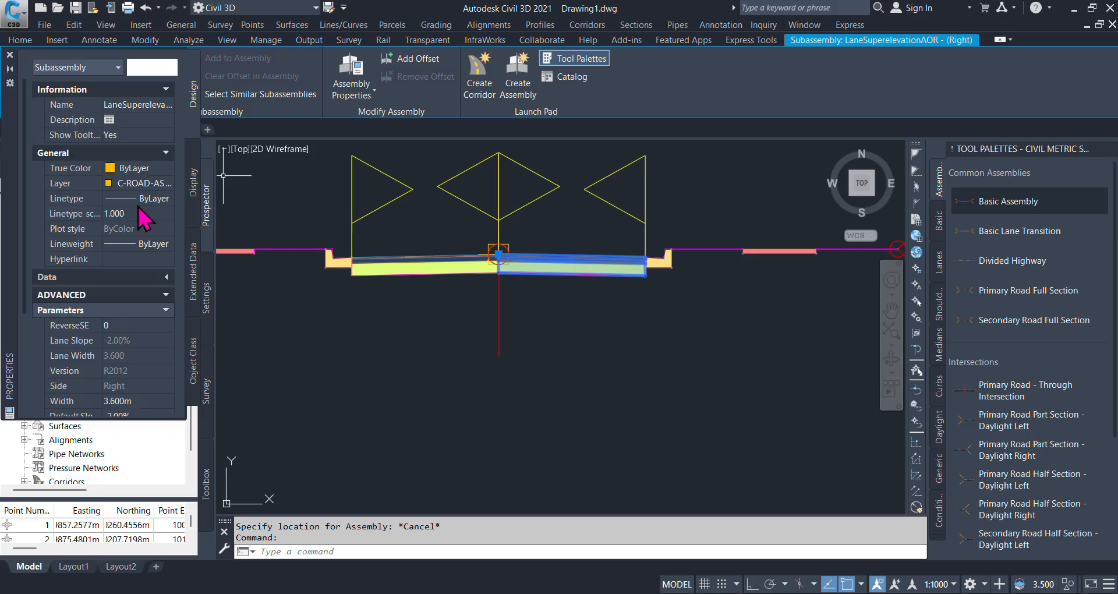
scroll(147, 376, "down", 3)
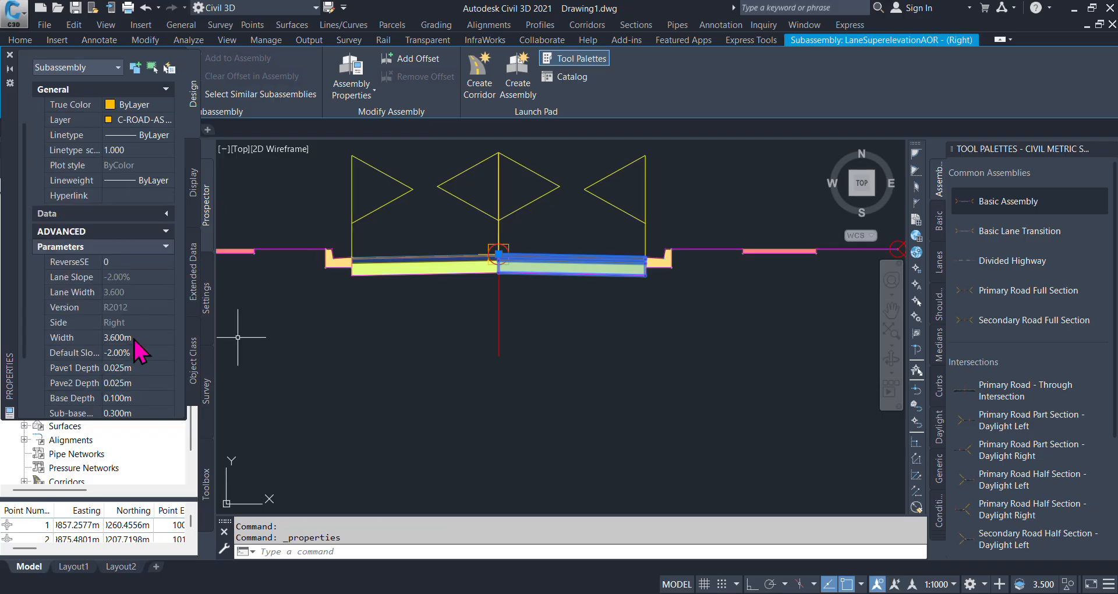
left_click(9, 54)
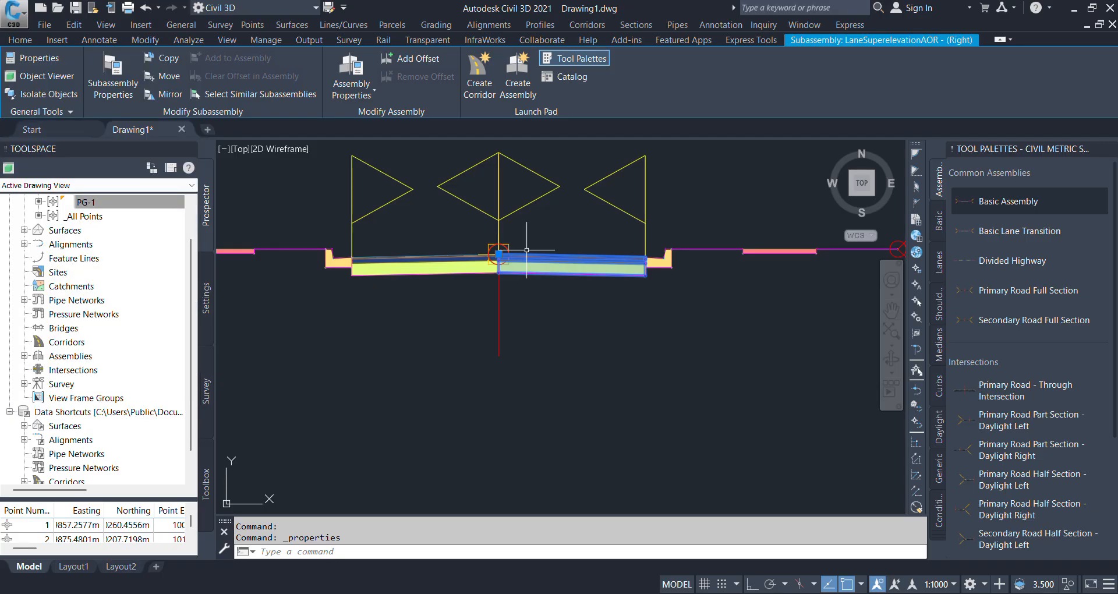
scroll(613, 356, "down", 5)
key("Escape")
- Start creating a corridor and name it Corridor - A
scroll(723, 303, "down", 6)
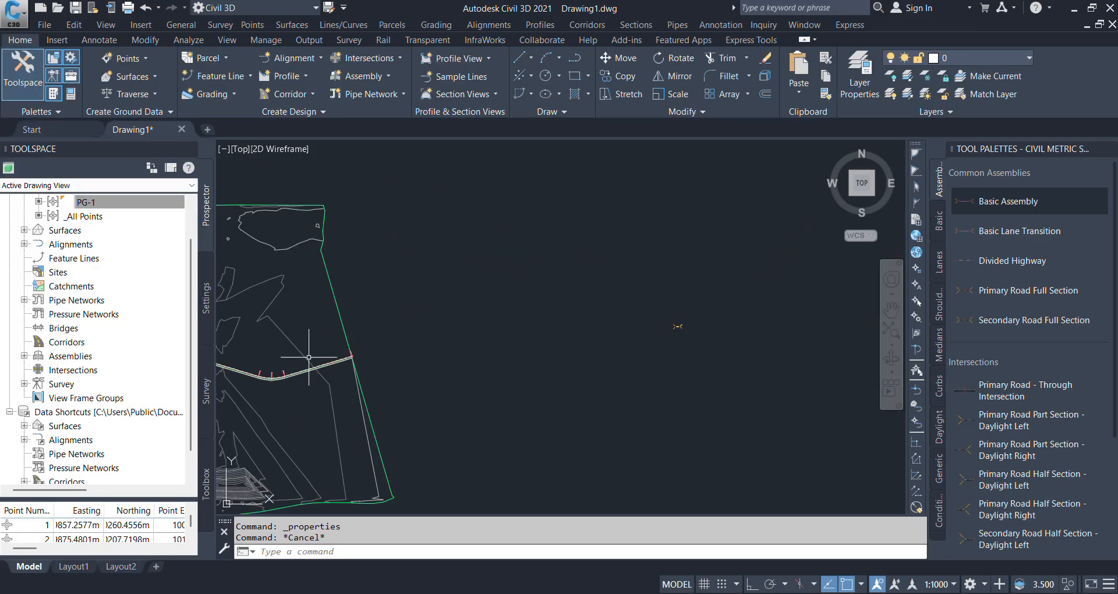
scroll(312, 356, "up", 10)
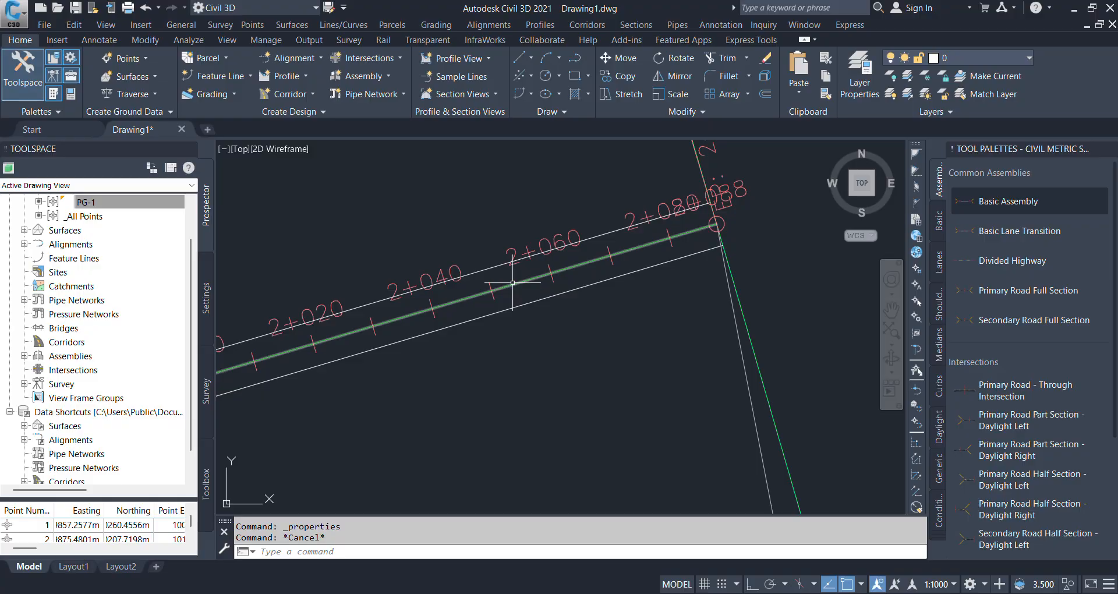
scroll(514, 289, "down", 8)
scroll(629, 278, "up", 12)
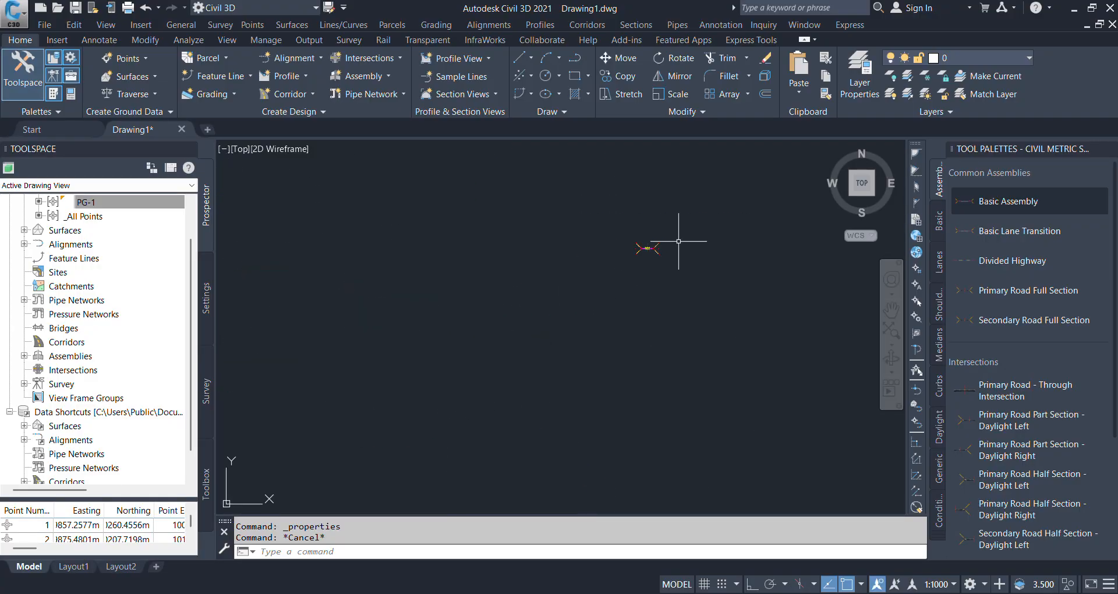
scroll(692, 278, "down", 7)
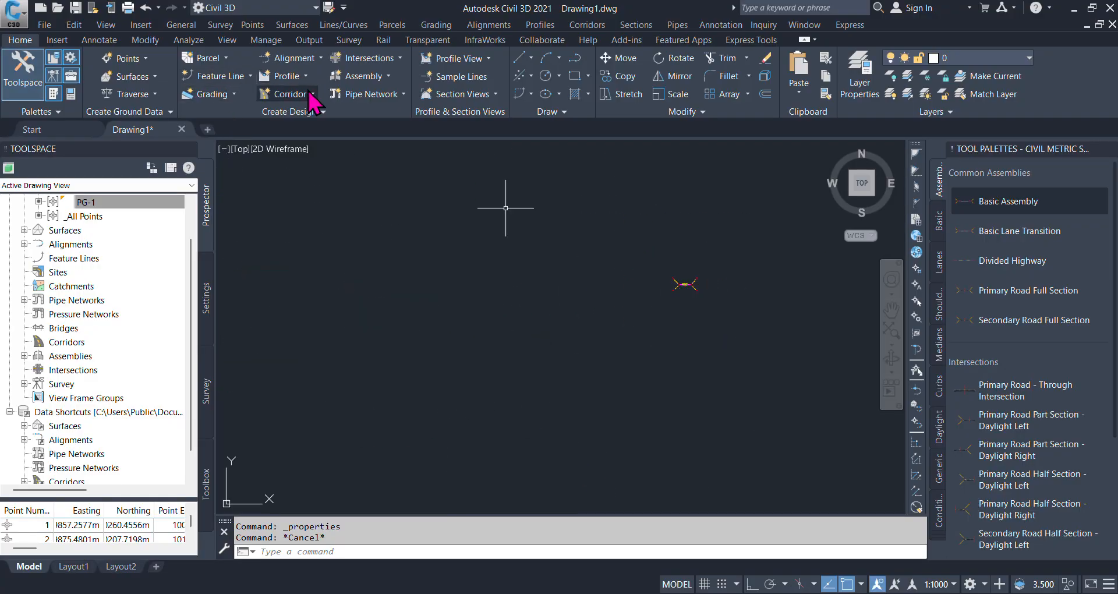
left_click(314, 95)
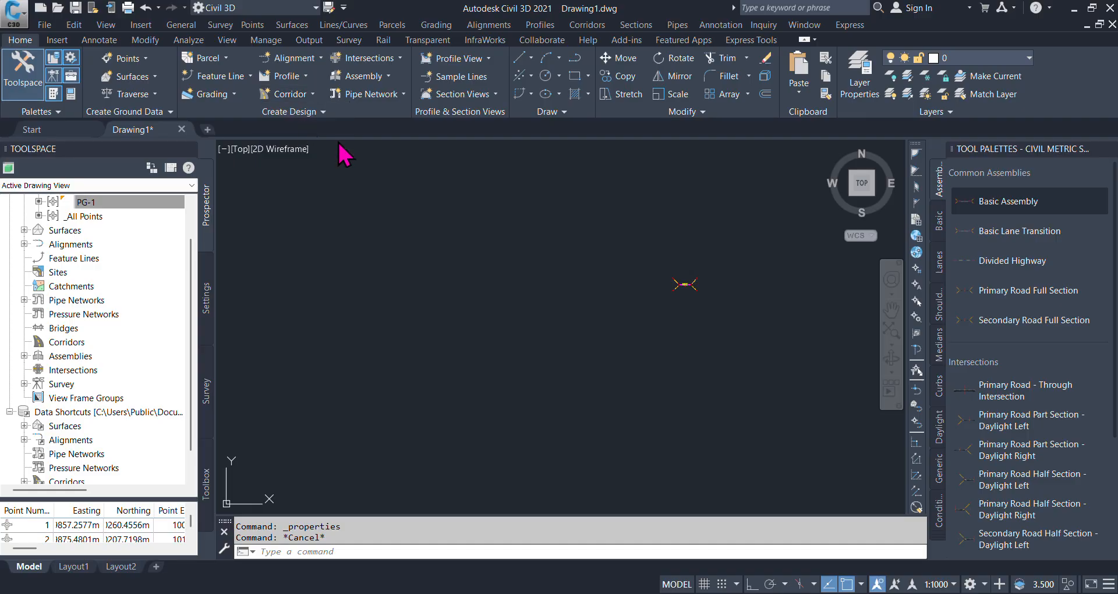
left_click_drag(607, 92, 499, 96)
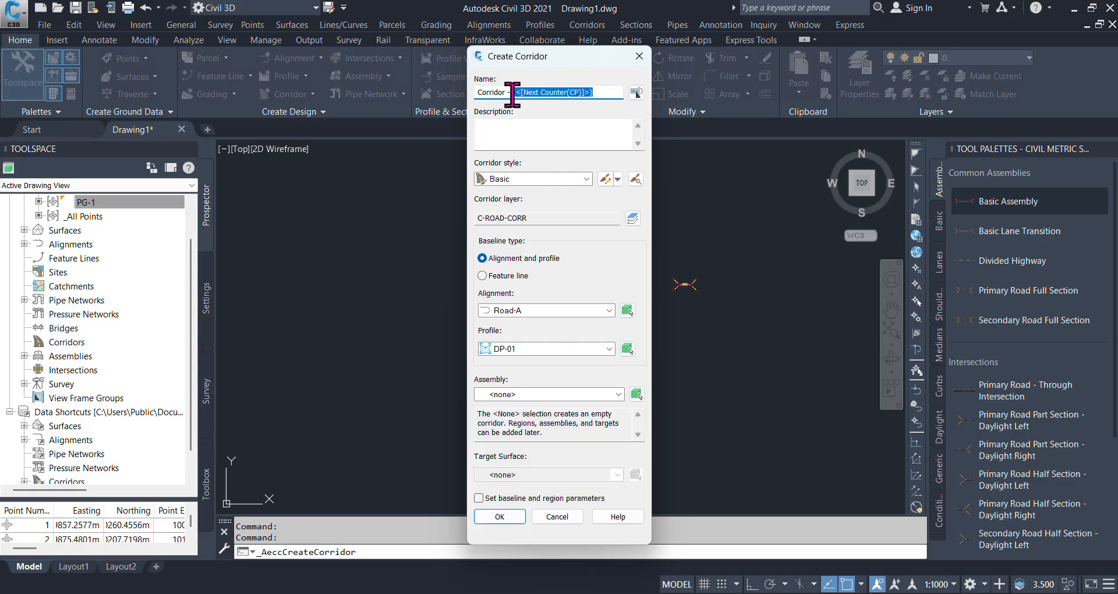
type("A")
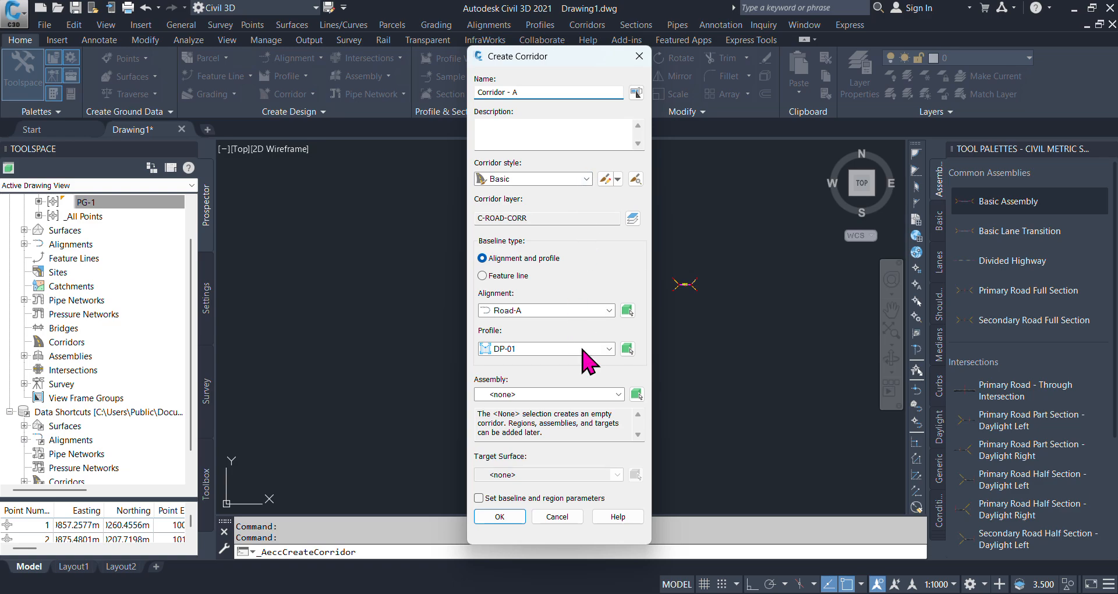
- Assign Basic Assembly and target surface Surface-A to the new corridor and accept its creation settings
left_click(587, 395)
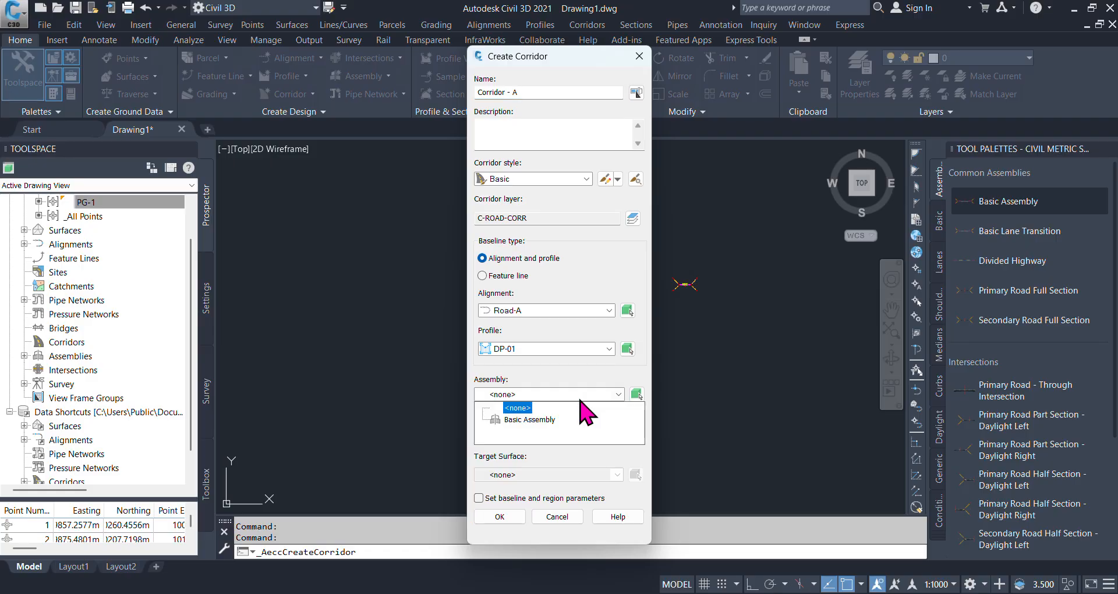
left_click(542, 419)
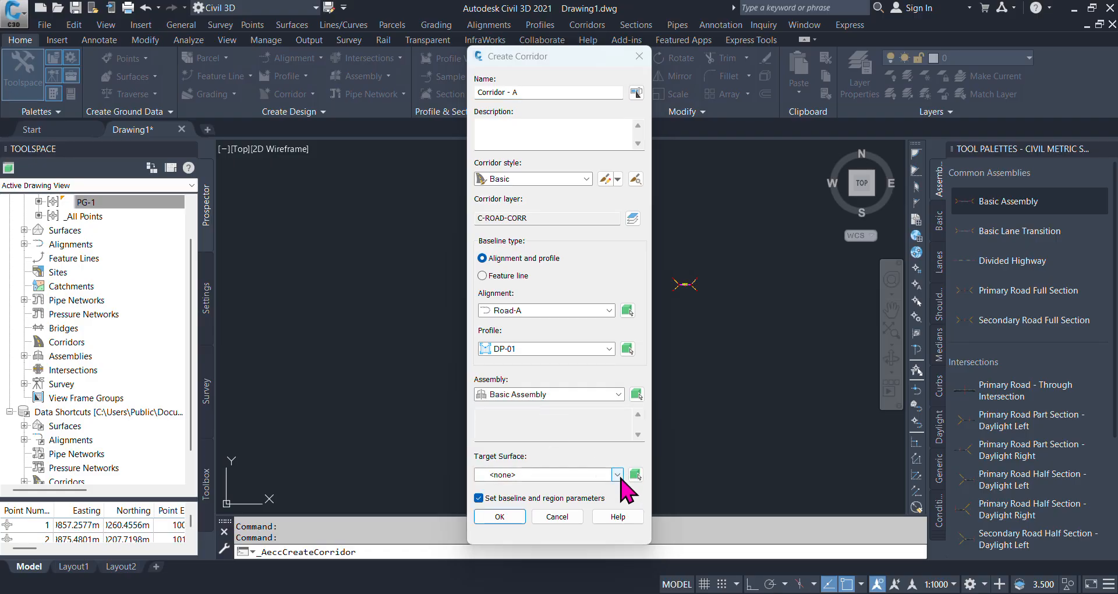
left_click(617, 474)
left_click(542, 501)
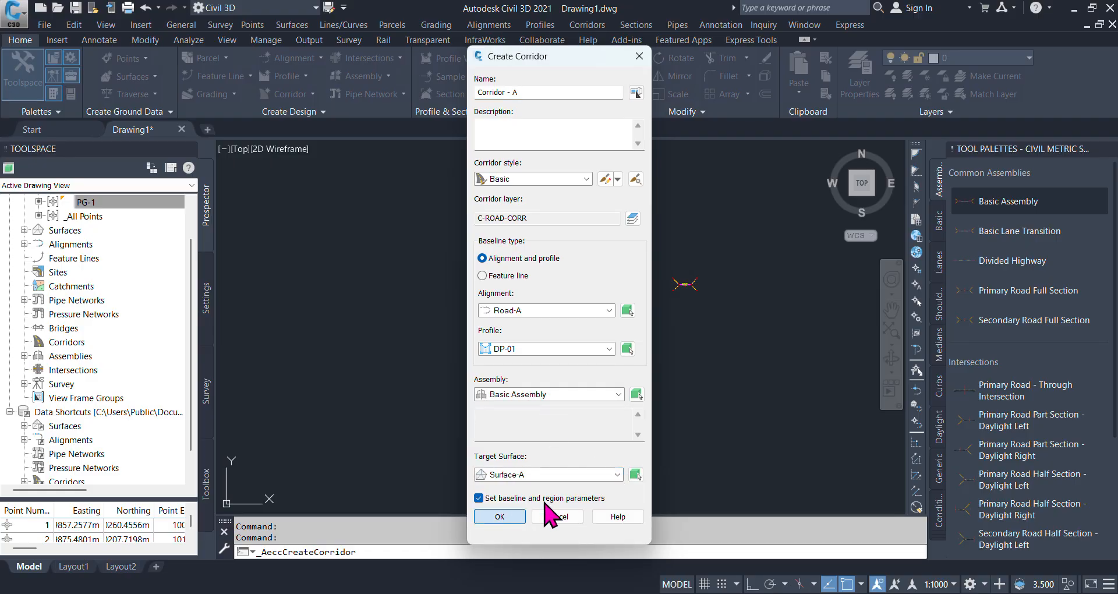
left_click(502, 517)
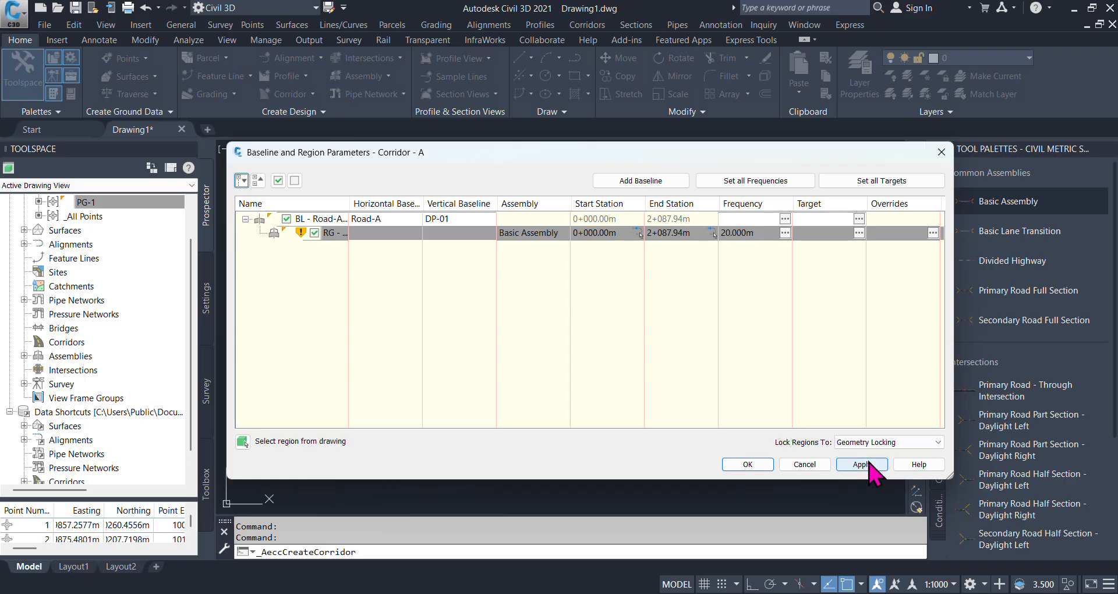
- Apply the corridor's baseline and region parameters, rebuild the corridor, and dismiss the event messages
left_click(862, 464)
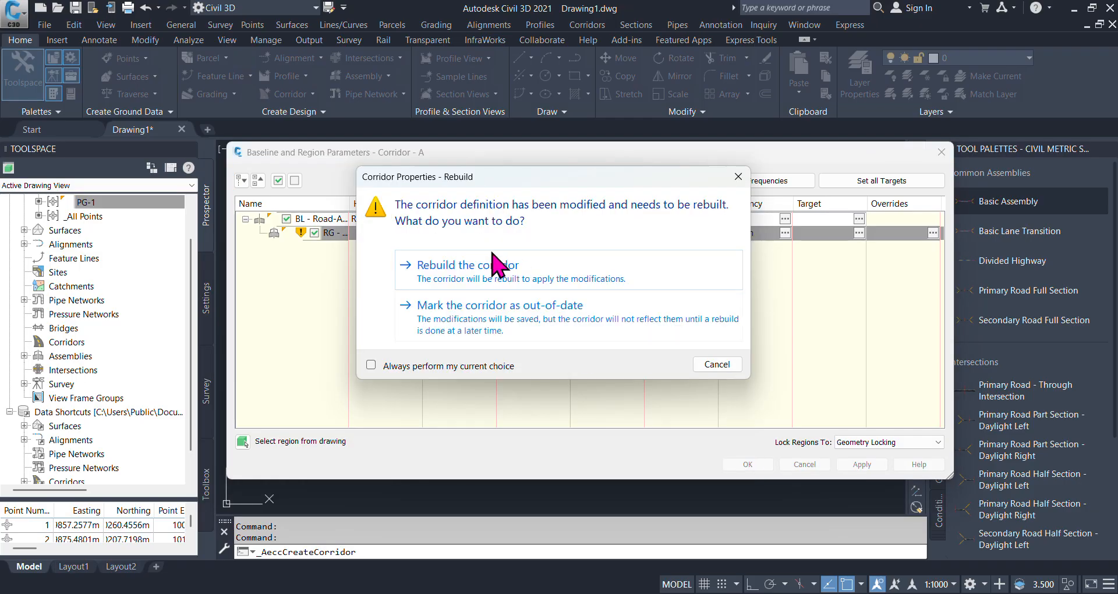
left_click(498, 269)
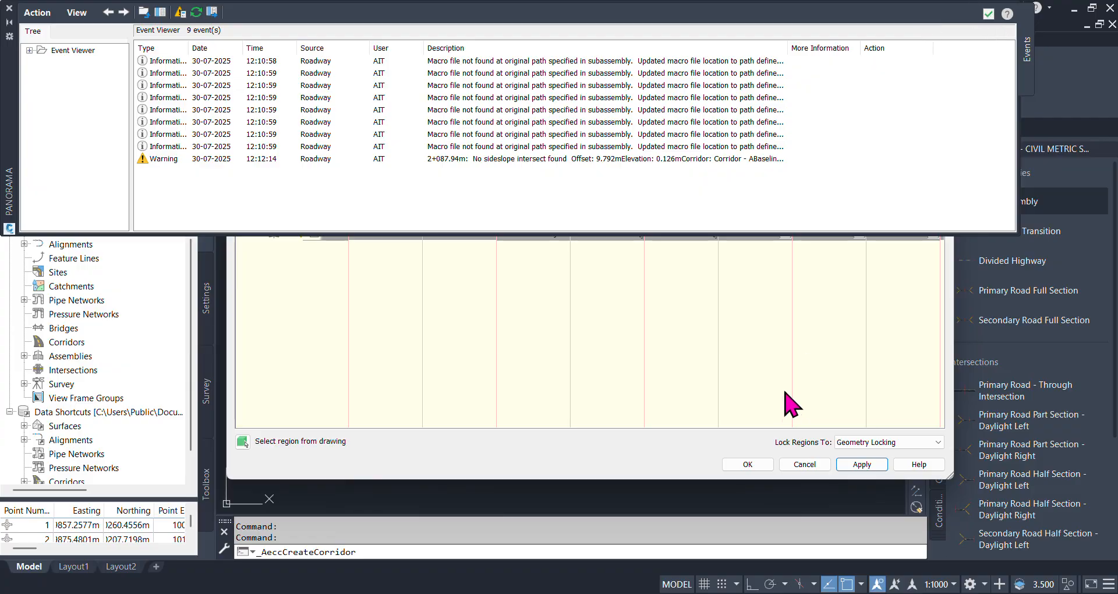
left_click(749, 465)
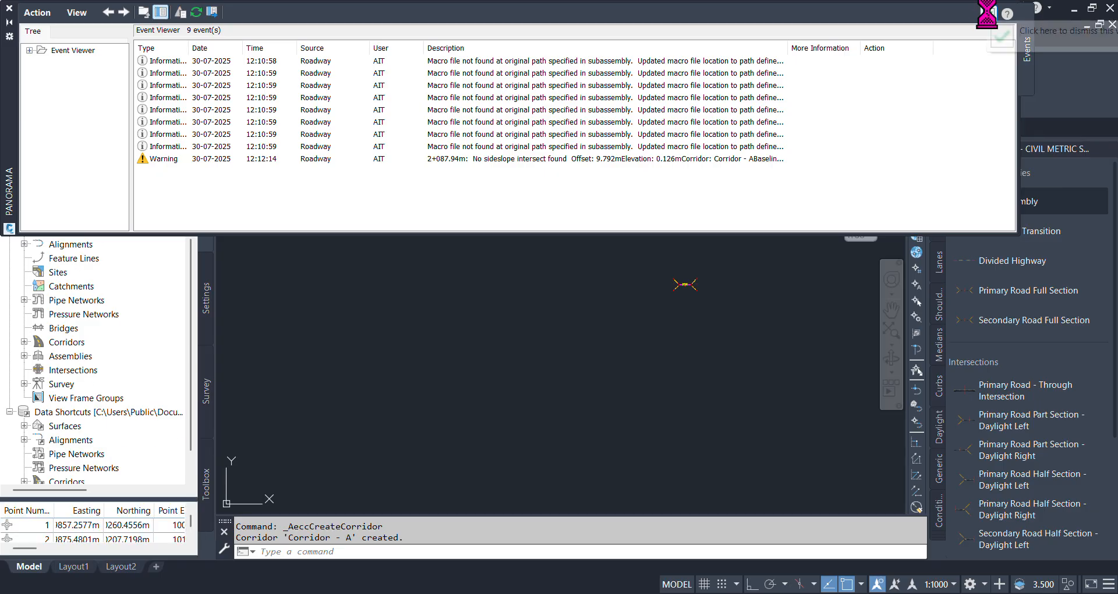
left_click(989, 14)
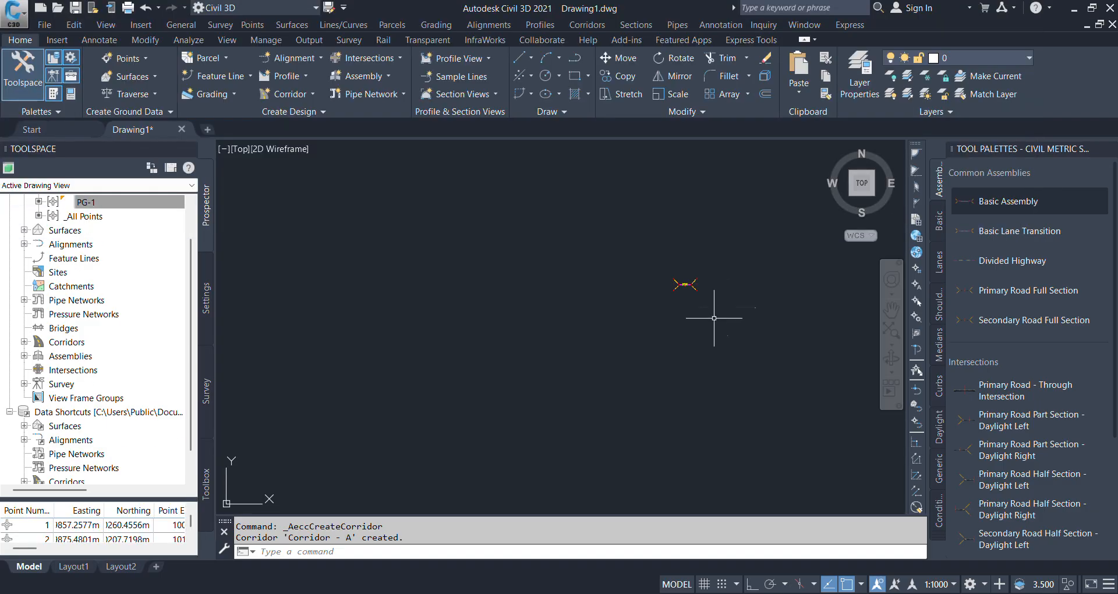
- Inspect the built corridor along the alignment in plan and compare it with the Basic Assembly's slope components
scroll(627, 286, "up", 10)
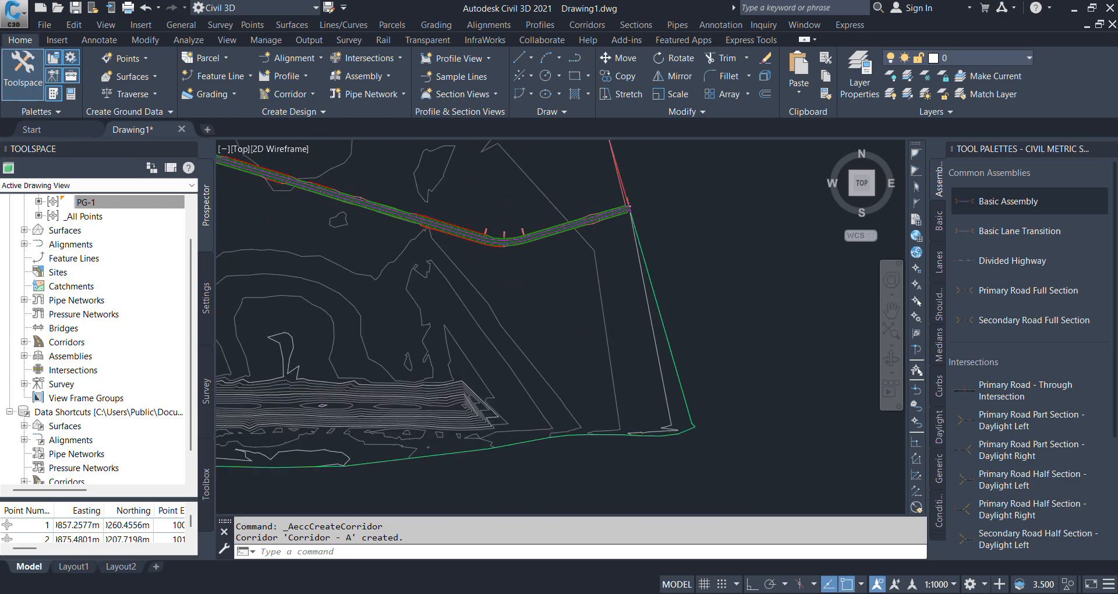
scroll(612, 205, "up", 5)
scroll(564, 260, "down", 9)
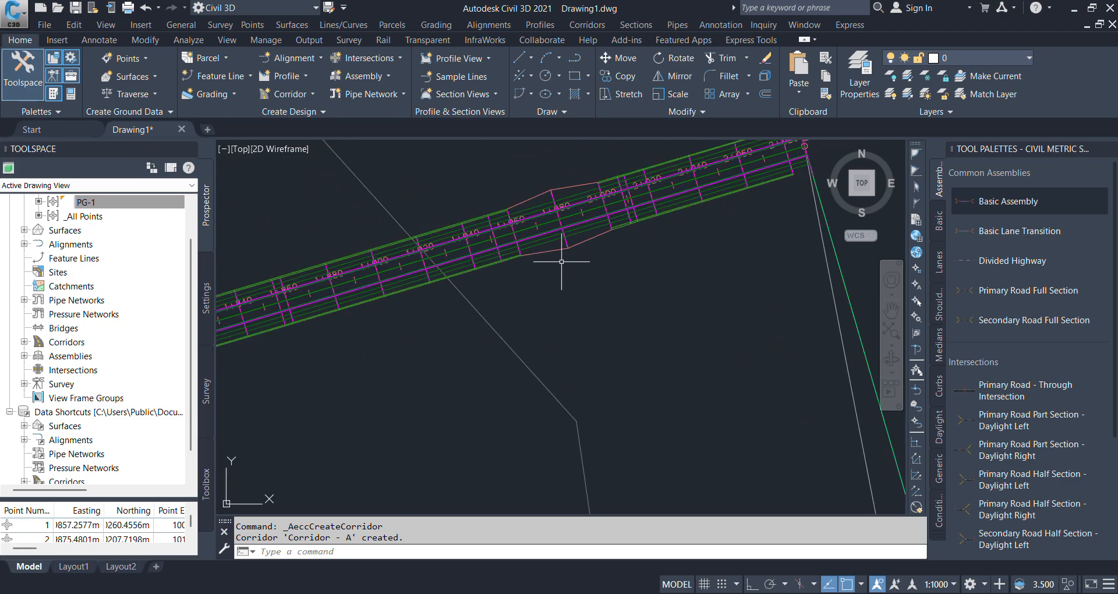
middle_click_drag(368, 288, 447, 267)
scroll(454, 256, "up", 7)
scroll(699, 250, "down", 10)
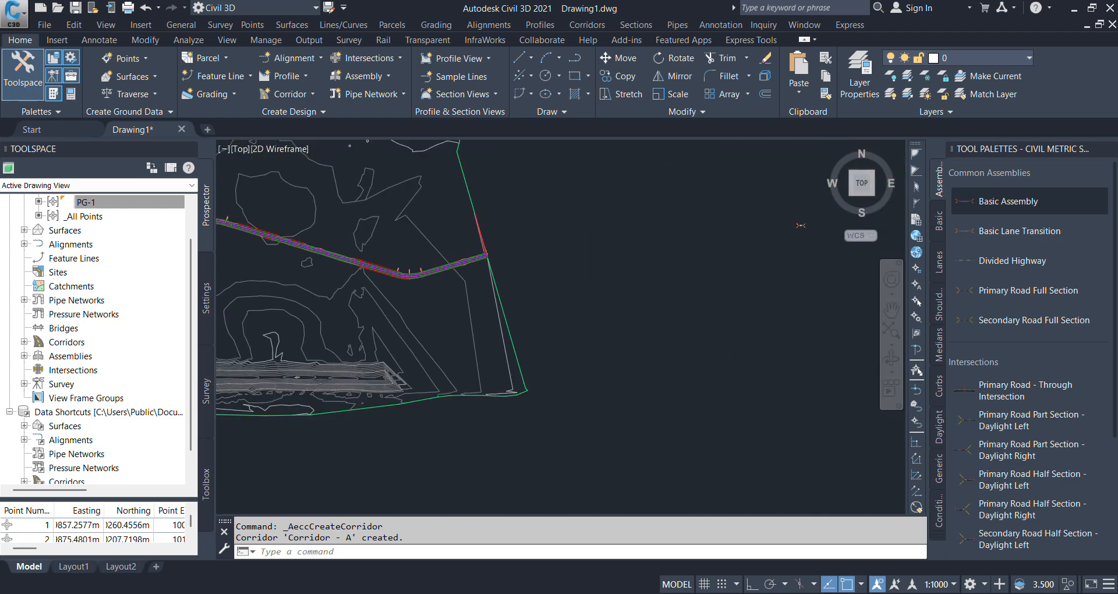
scroll(661, 249, "up", 5)
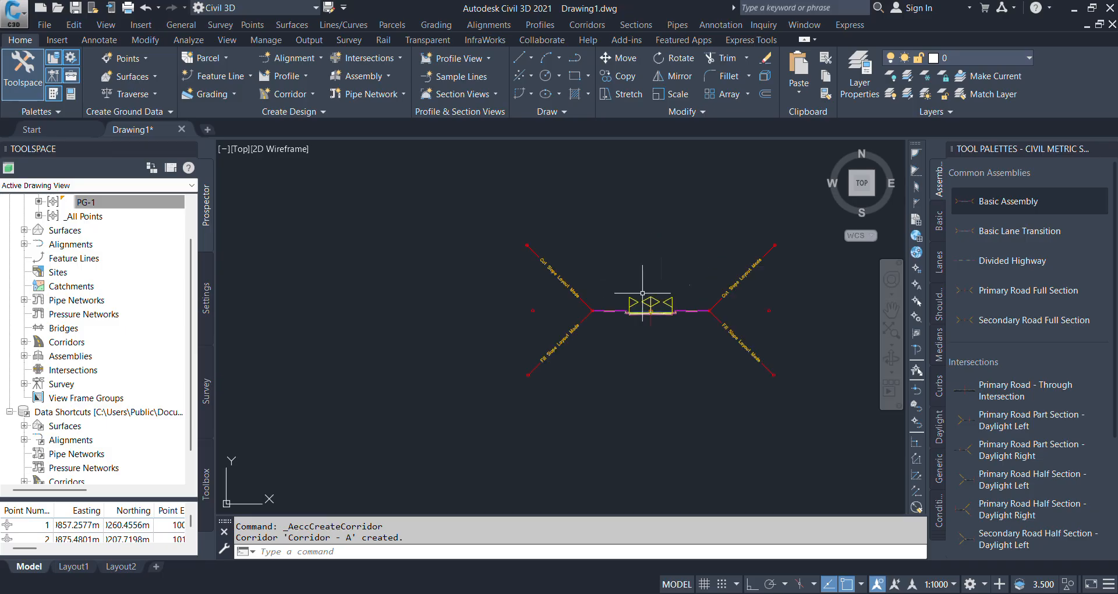
- Select the built corridor in plan and open the surface definitions in its Corridor Properties
scroll(723, 294, "down", 8)
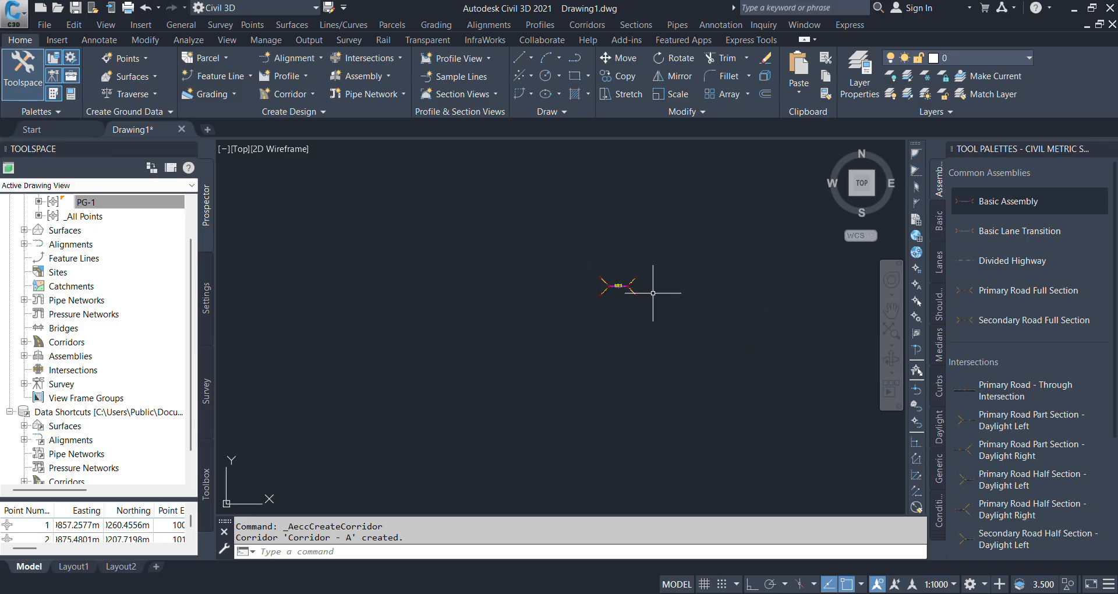
scroll(373, 280, "up", 6)
scroll(372, 280, "up", 2)
scroll(512, 297, "down", 8)
scroll(525, 305, "up", 5)
scroll(525, 306, "up", 5)
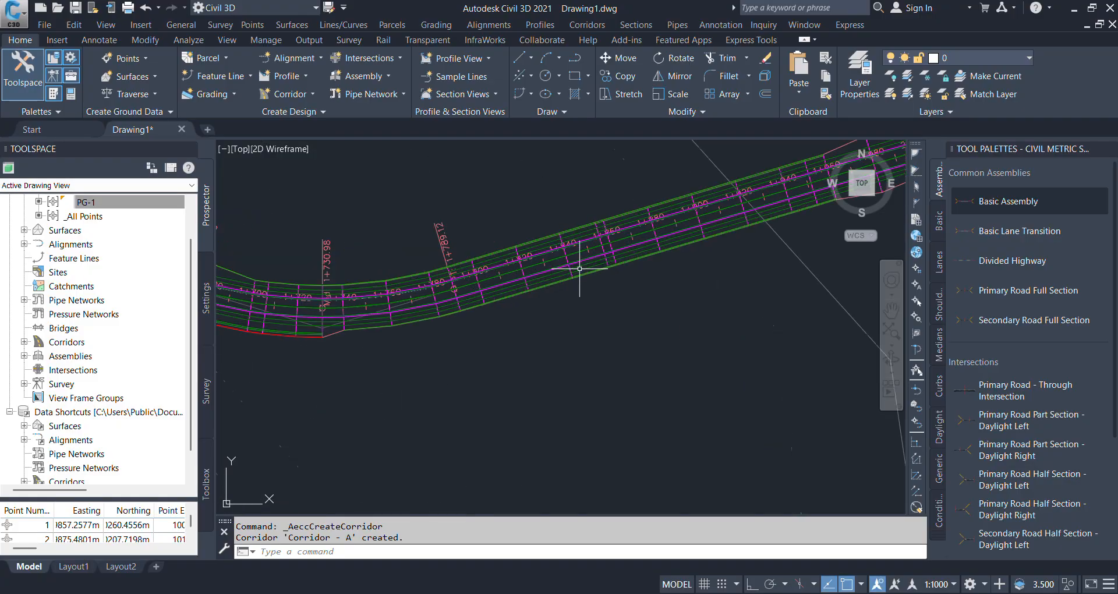
left_click(569, 236)
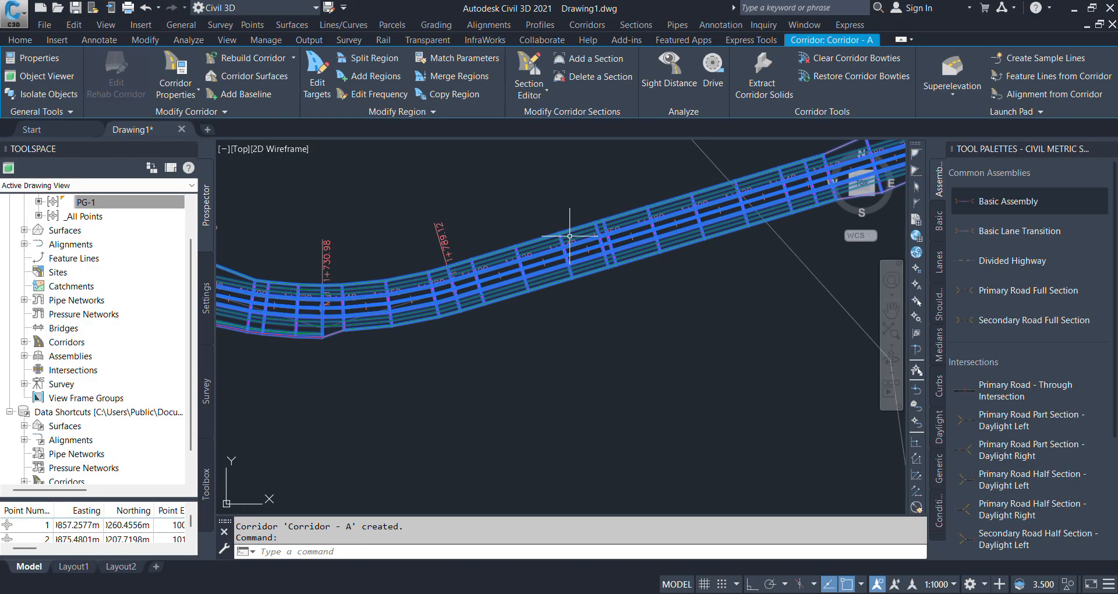
left_click(182, 99)
left_click(190, 115)
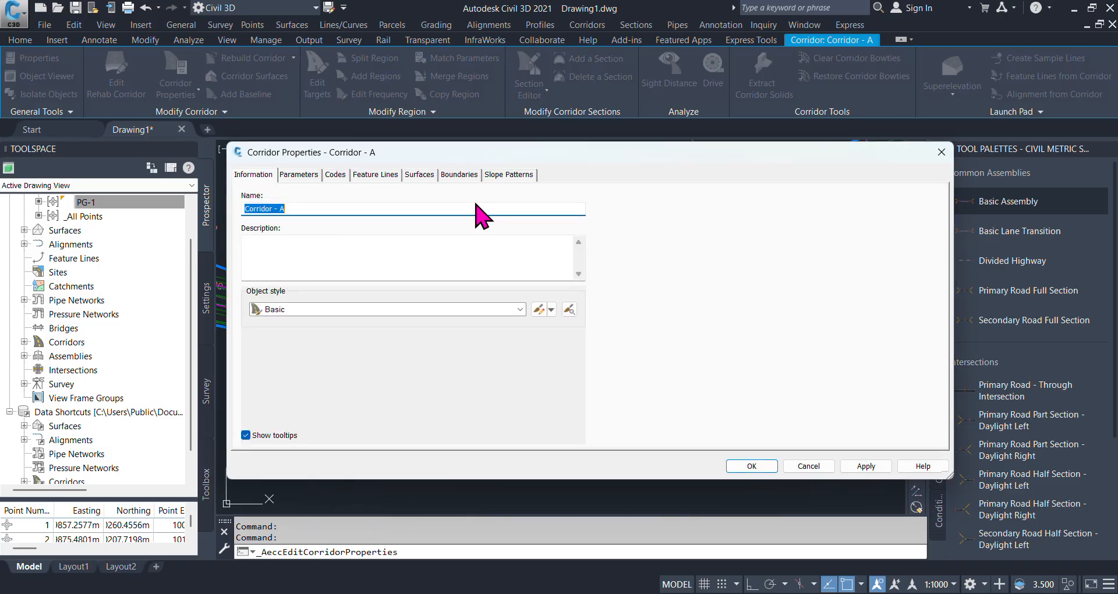
left_click(304, 209)
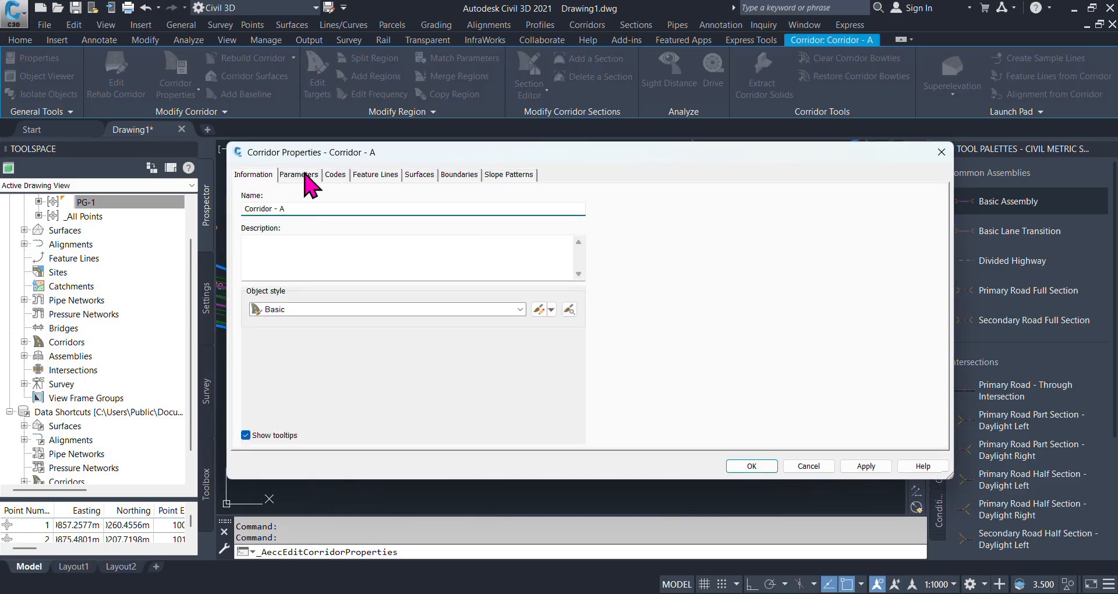
left_click(421, 176)
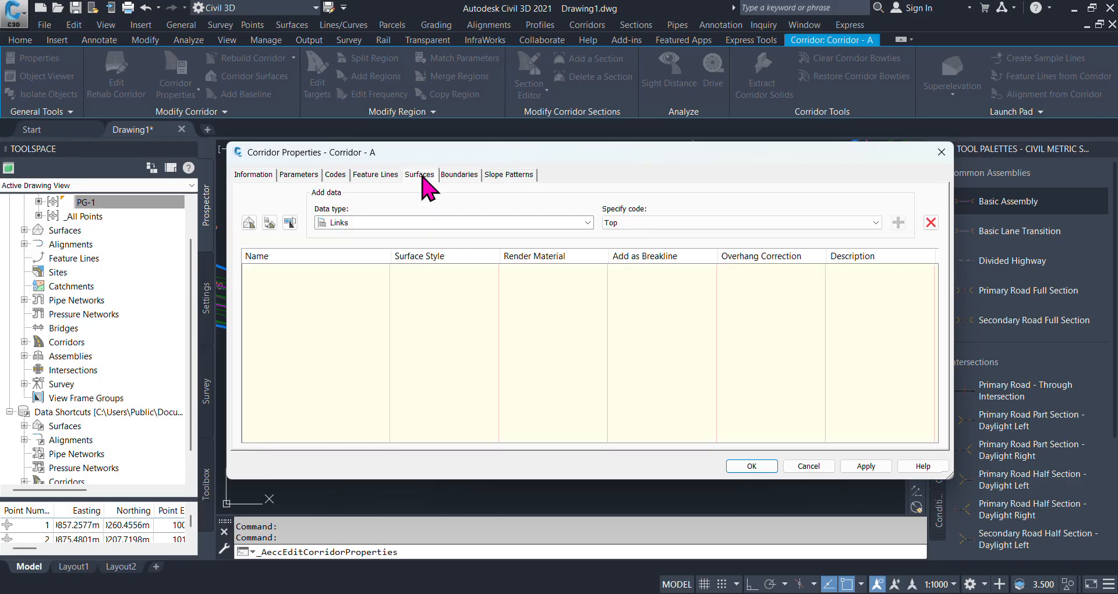
- Create a new corridor surface for Corridor - A, keeping its default name and name template
left_click(249, 223)
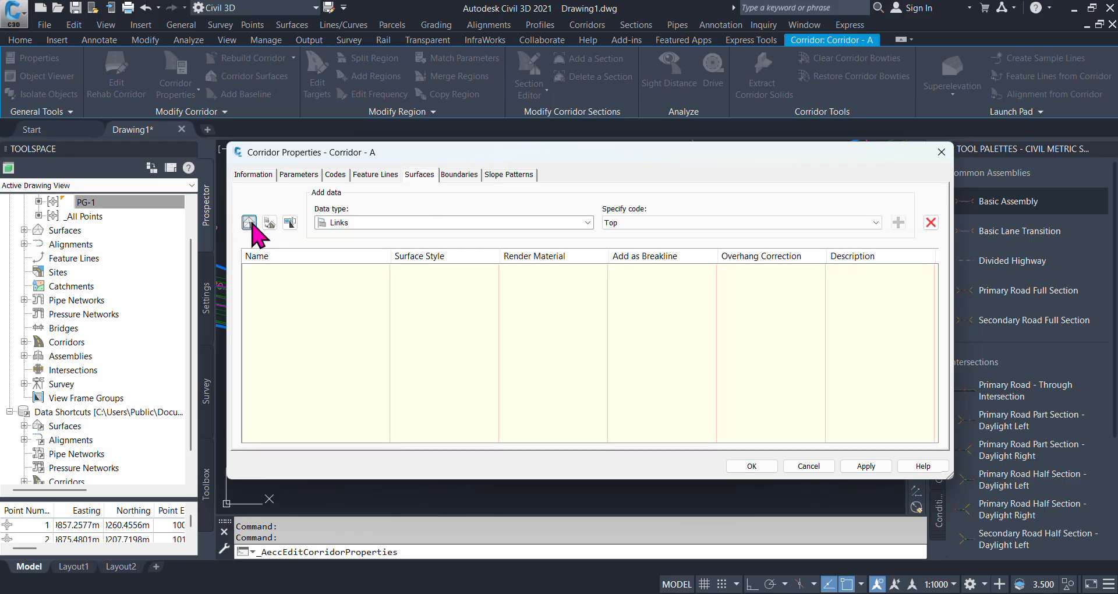
left_click(347, 271)
left_click(347, 272)
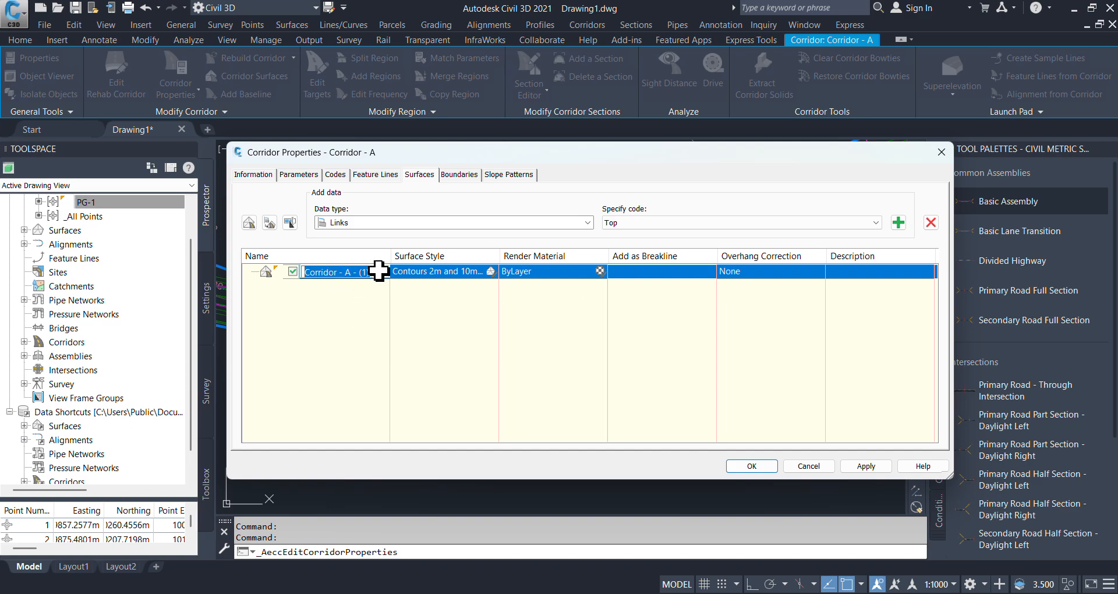
left_click(364, 277)
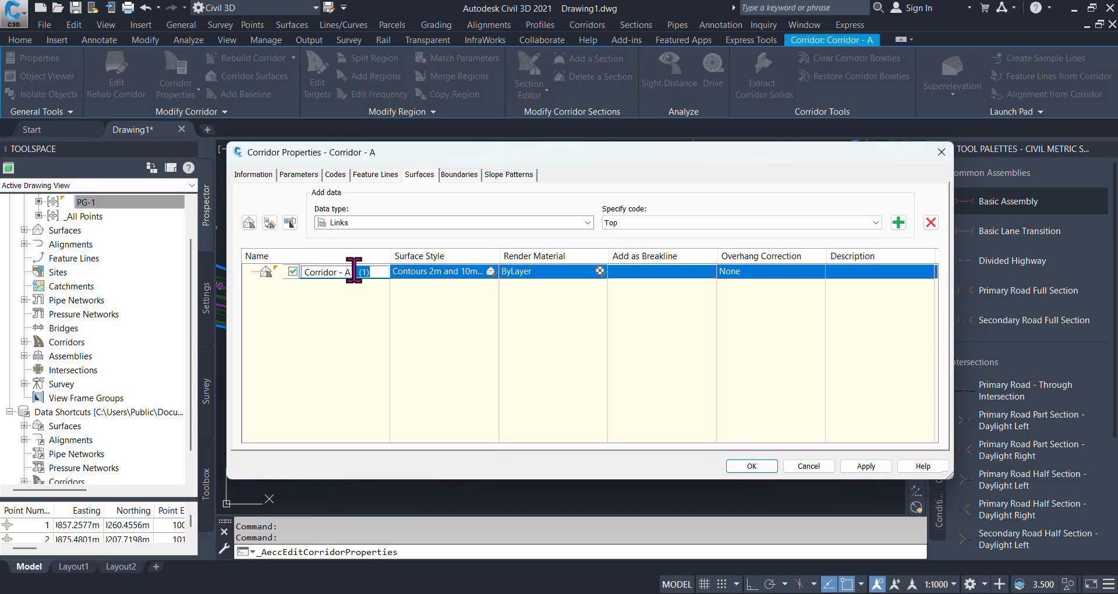
left_click(376, 298)
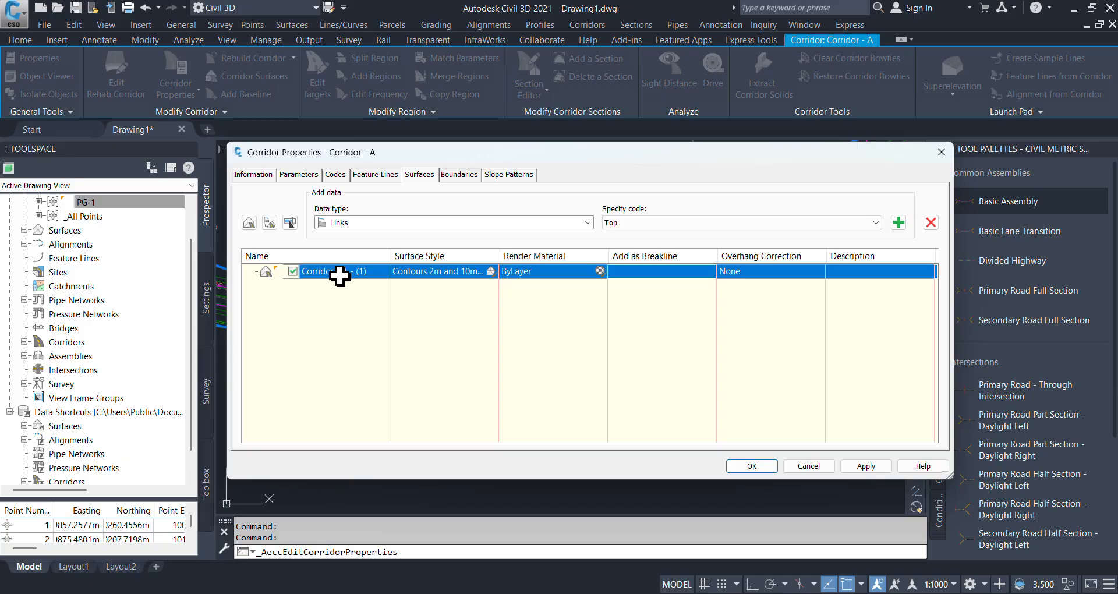
left_click(286, 221)
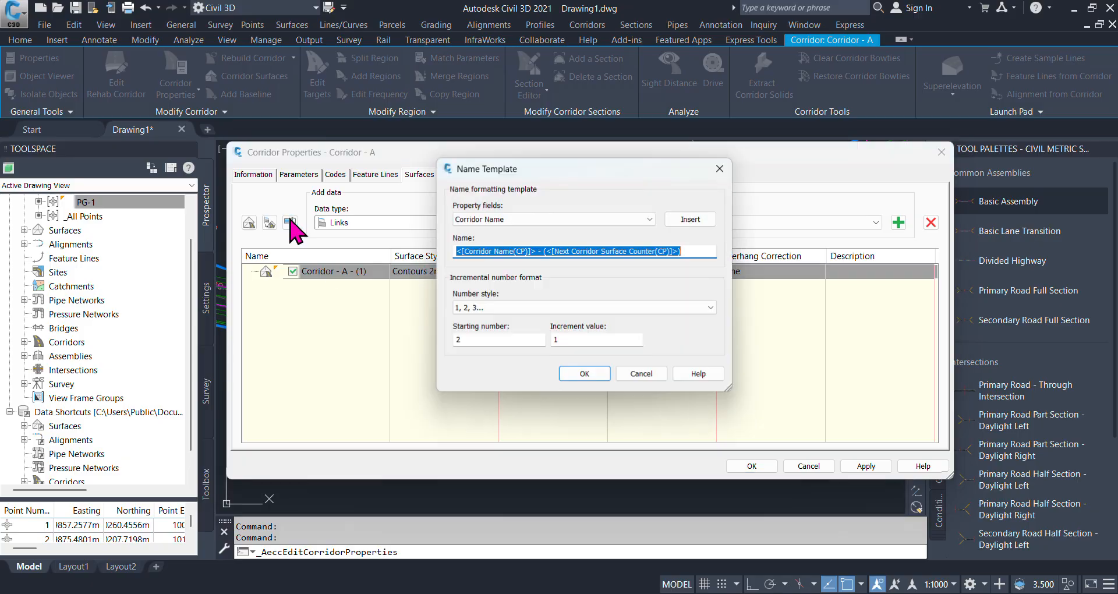
left_click(721, 169)
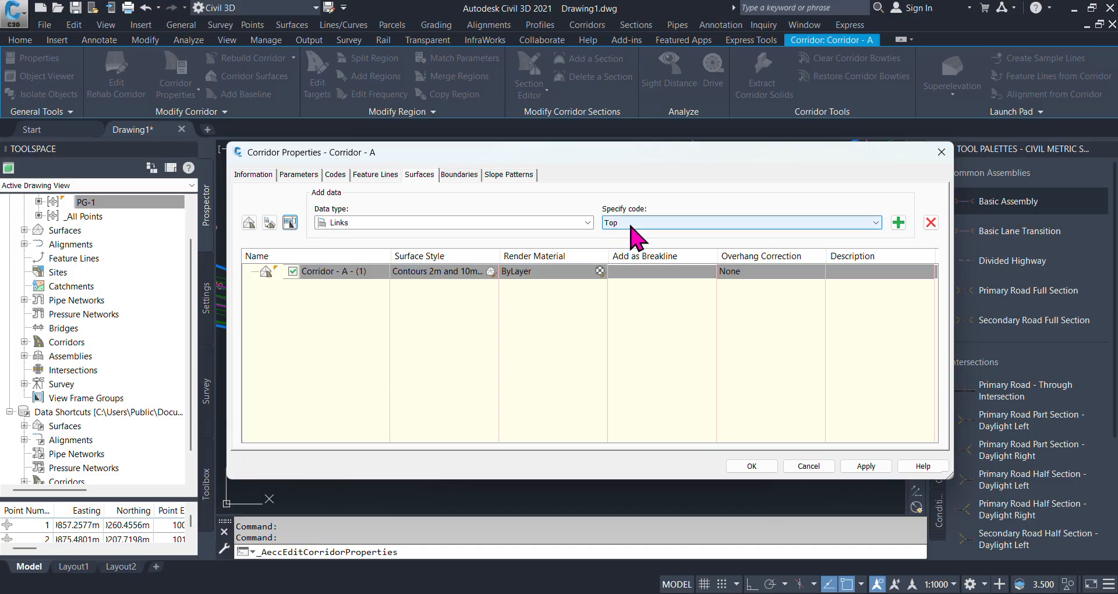
- Add the Top links to the corridor surface and include them as breaklines
left_click(898, 223)
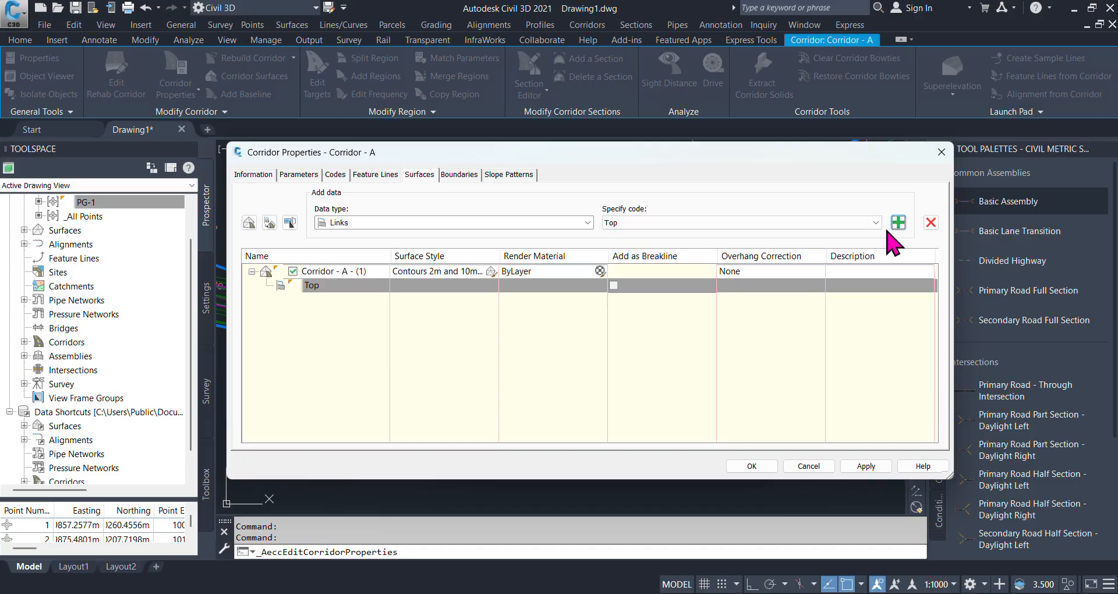
left_click(613, 285)
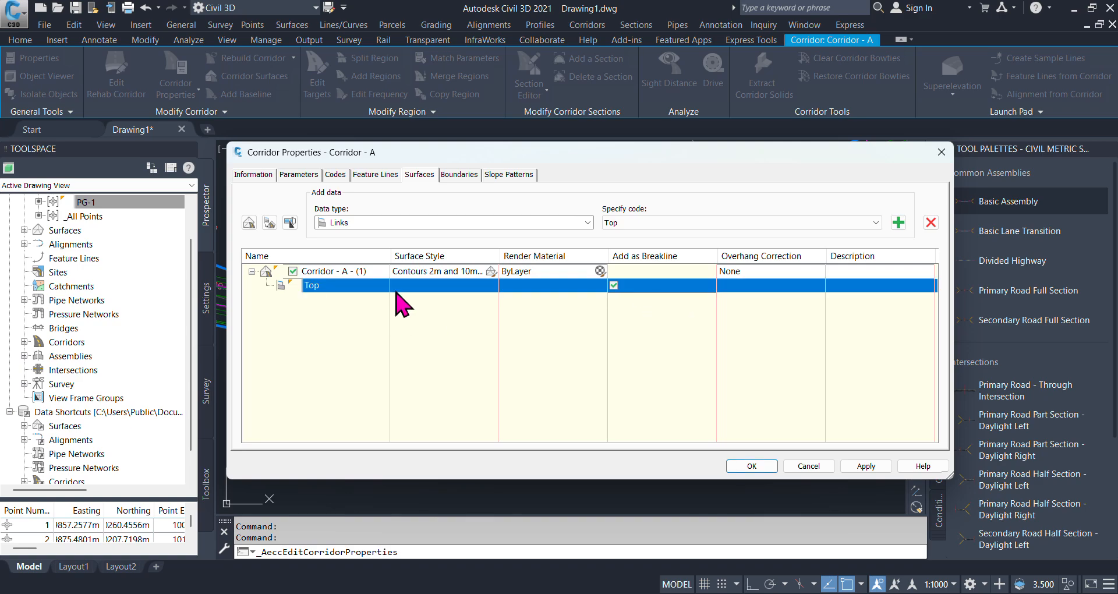
left_click(427, 177)
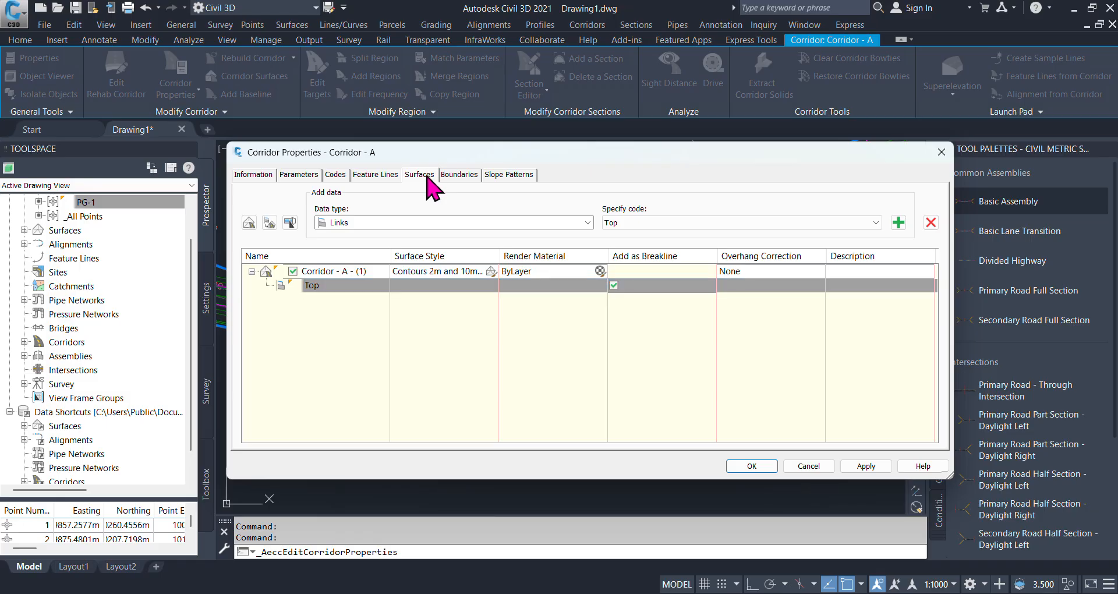
- Apply the corridor surface definition, rebuild the corridor, and close its properties
left_click(868, 467)
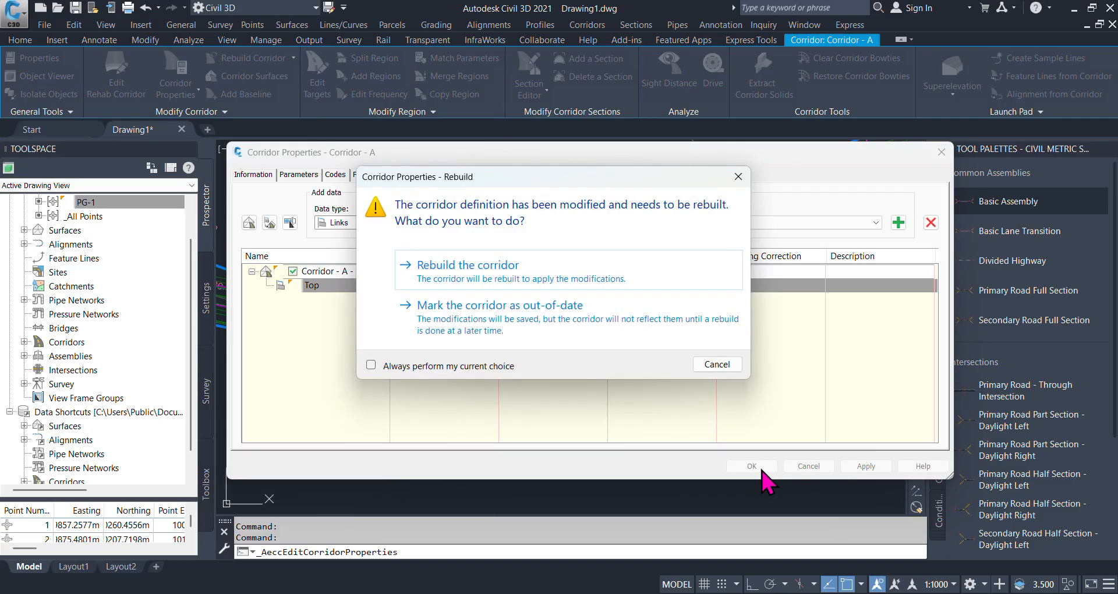
left_click(461, 275)
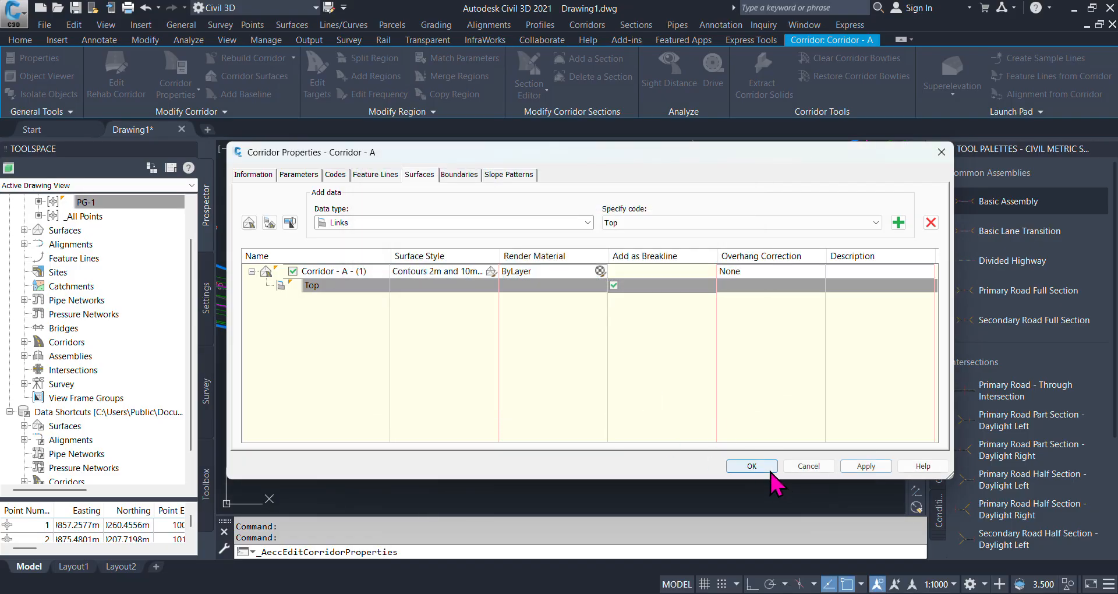
left_click(770, 469)
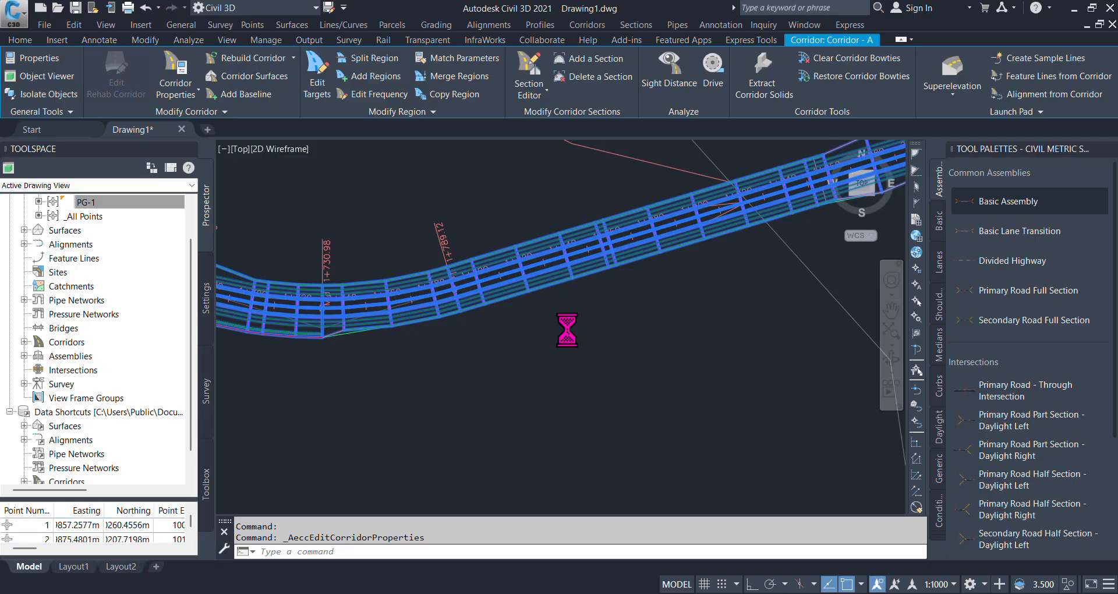
scroll(568, 329, "down", 5)
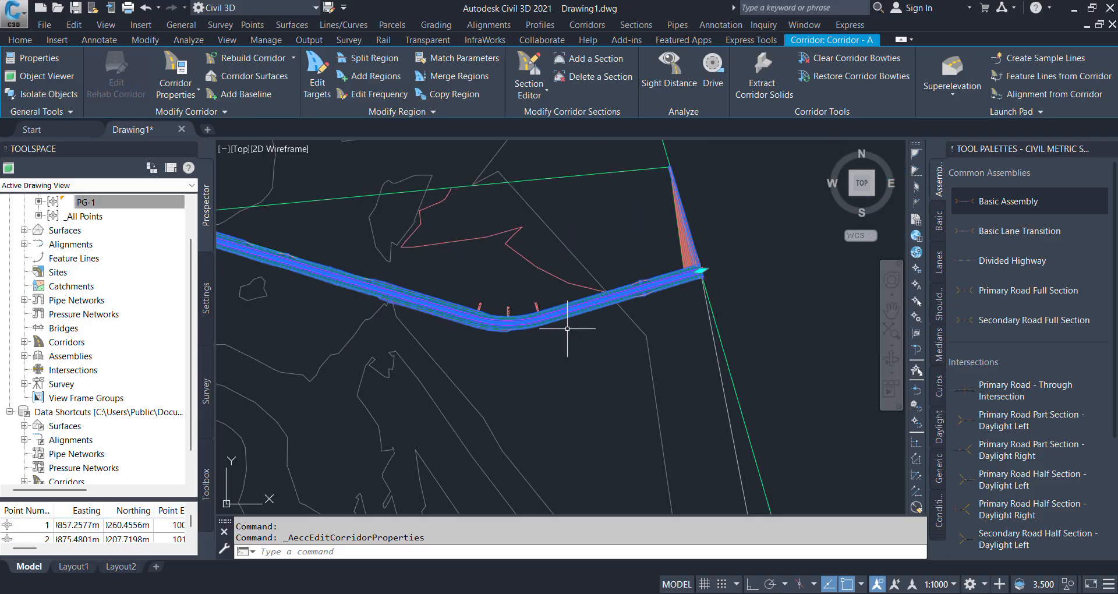
- Open the Cut and Fill quantity takeoff criteria for editing and expand its Ground Removed and Ground Fill materials
left_click(208, 300)
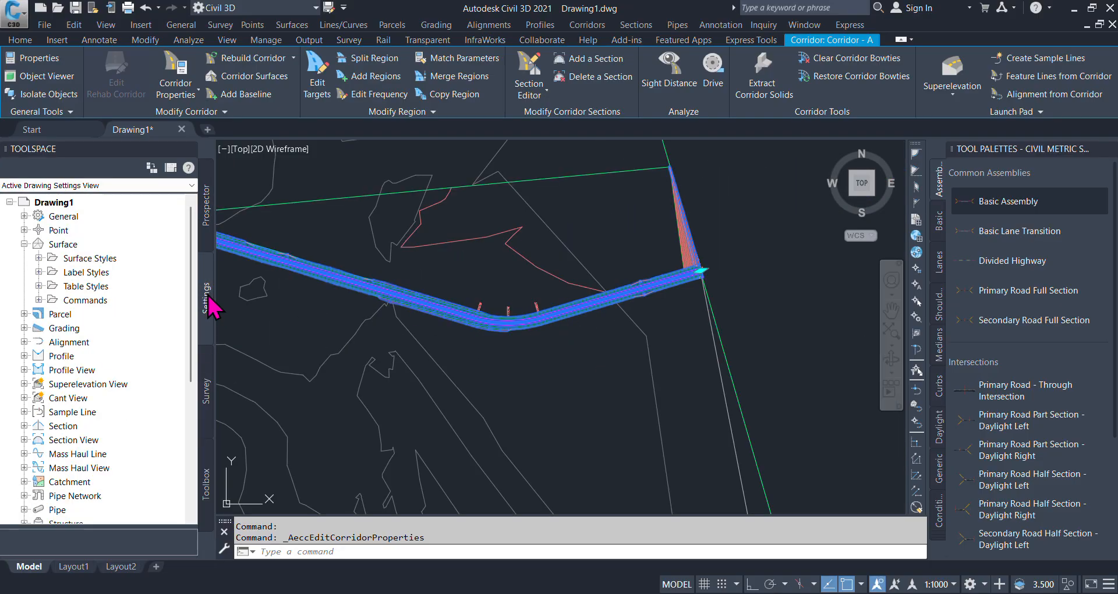
scroll(143, 388, "down", 5)
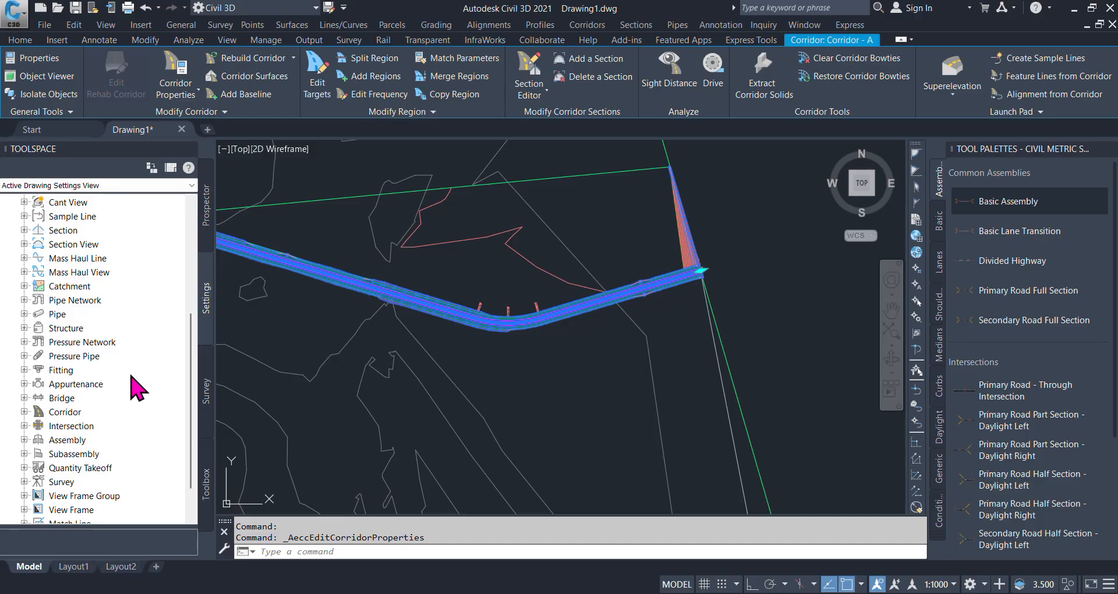
scroll(70, 364, "down", 1)
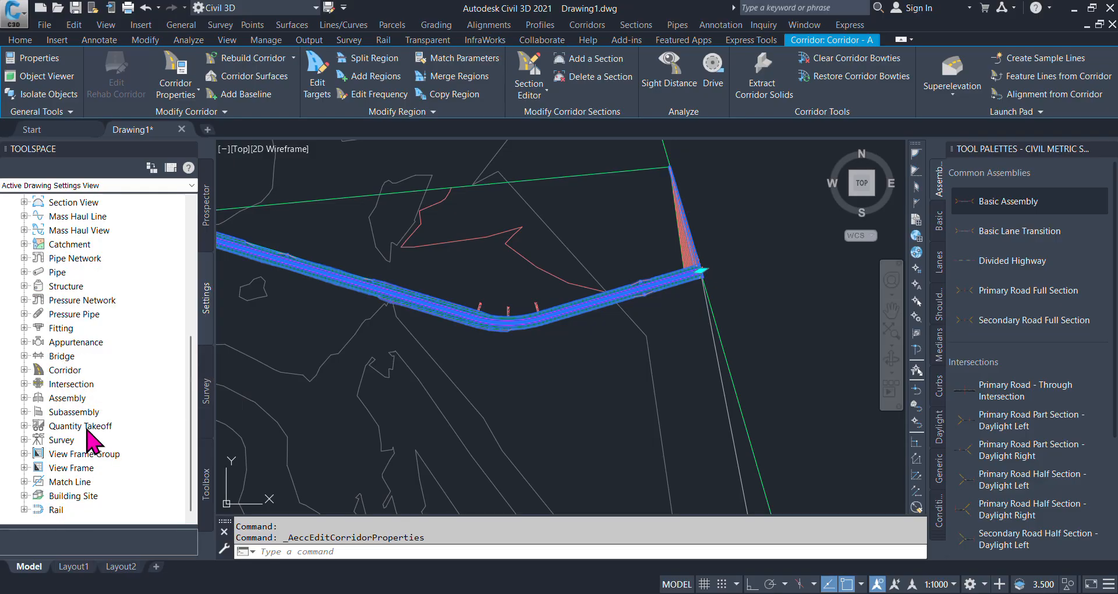
left_click(24, 426)
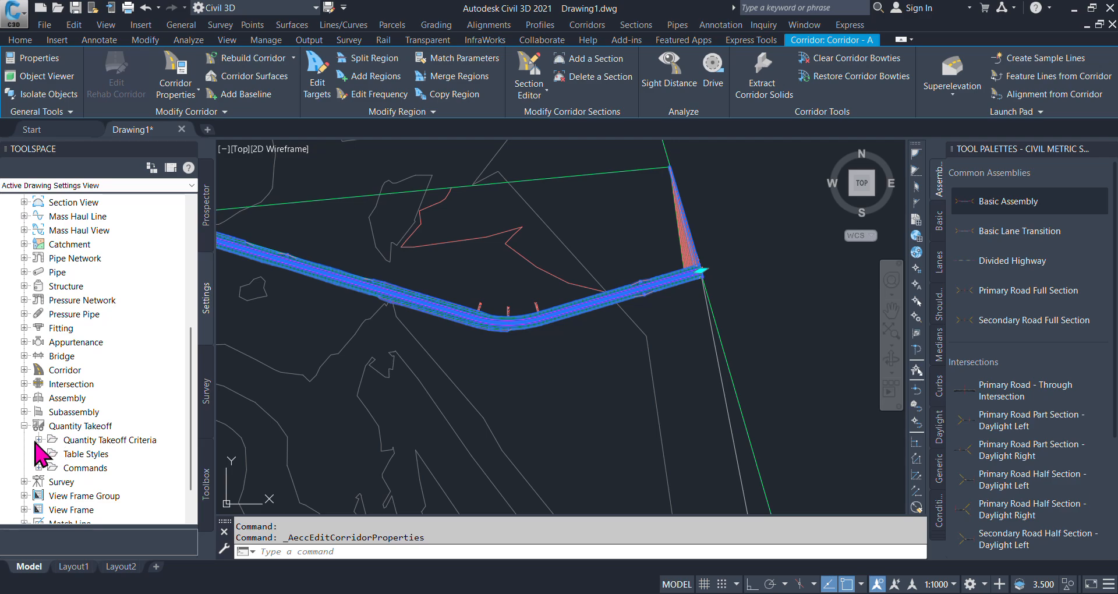
left_click(38, 440)
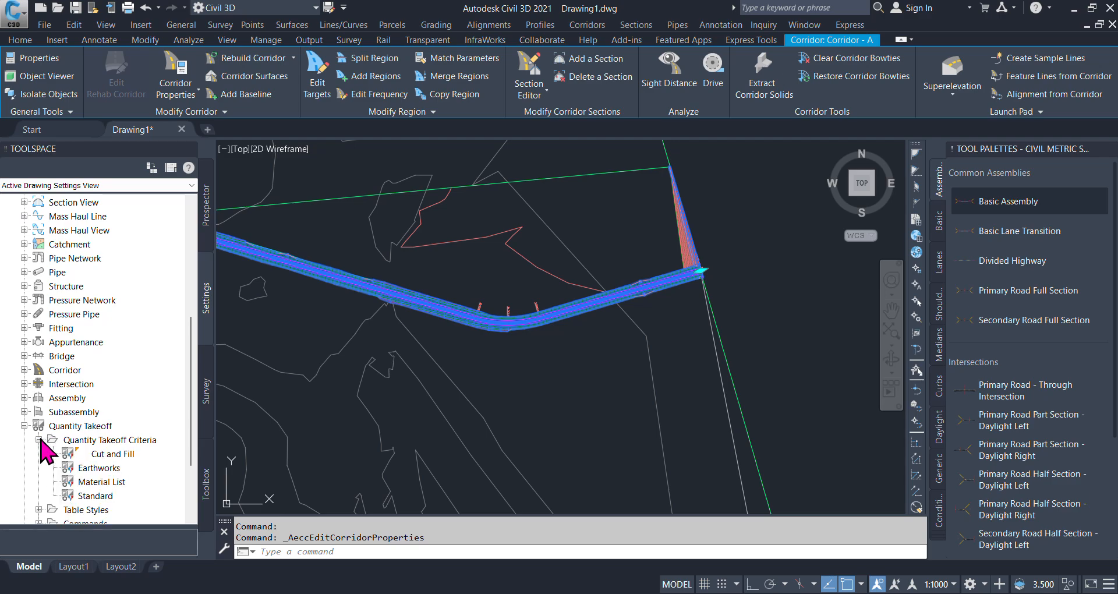
left_click(124, 457)
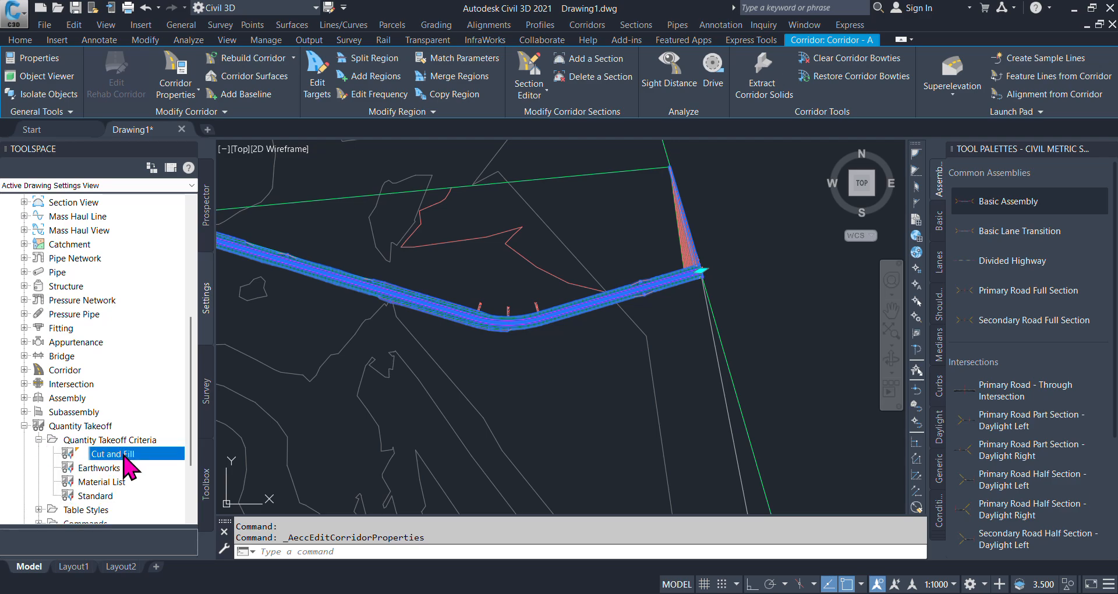
right_click(126, 464)
left_click(159, 460)
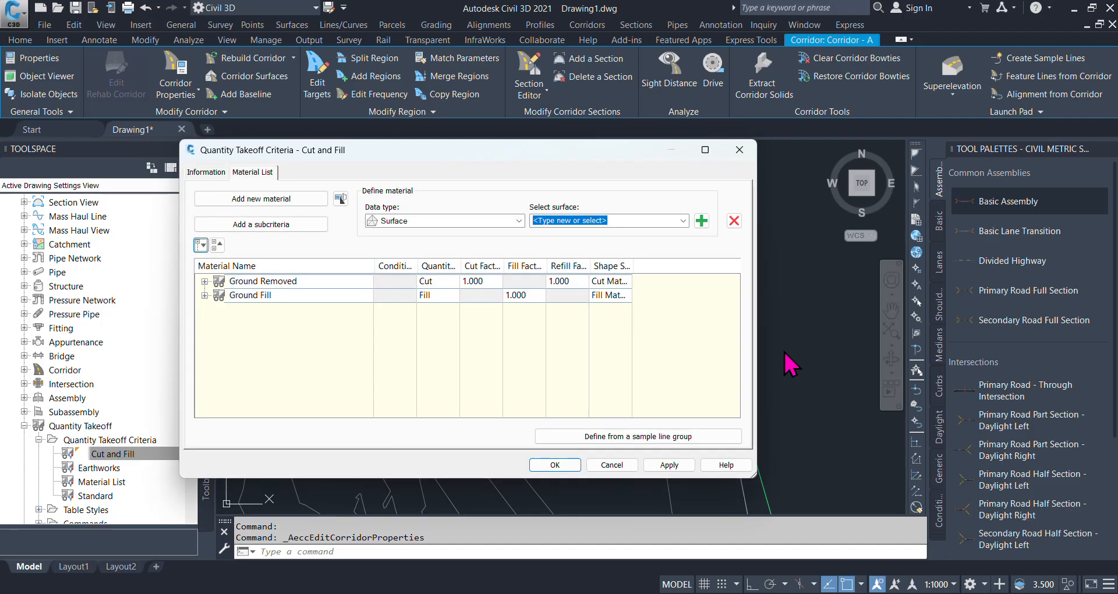
left_click(204, 281)
left_click(205, 323)
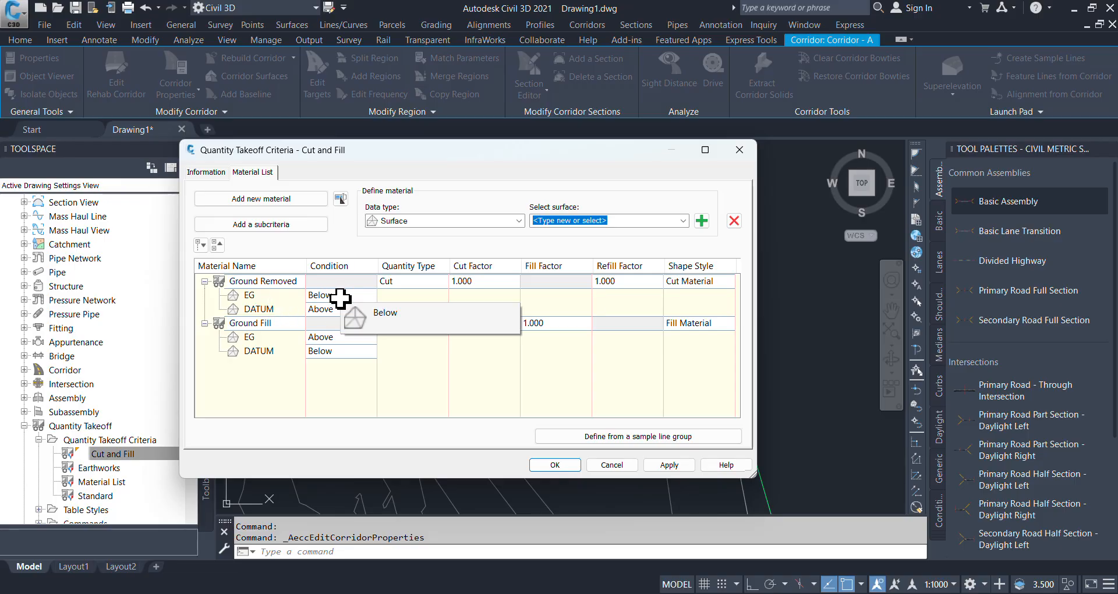
- Select the EG entry under Ground Removed and choose Surface-A as the surface for it
left_click(337, 297)
left_click(343, 296)
left_click(337, 297)
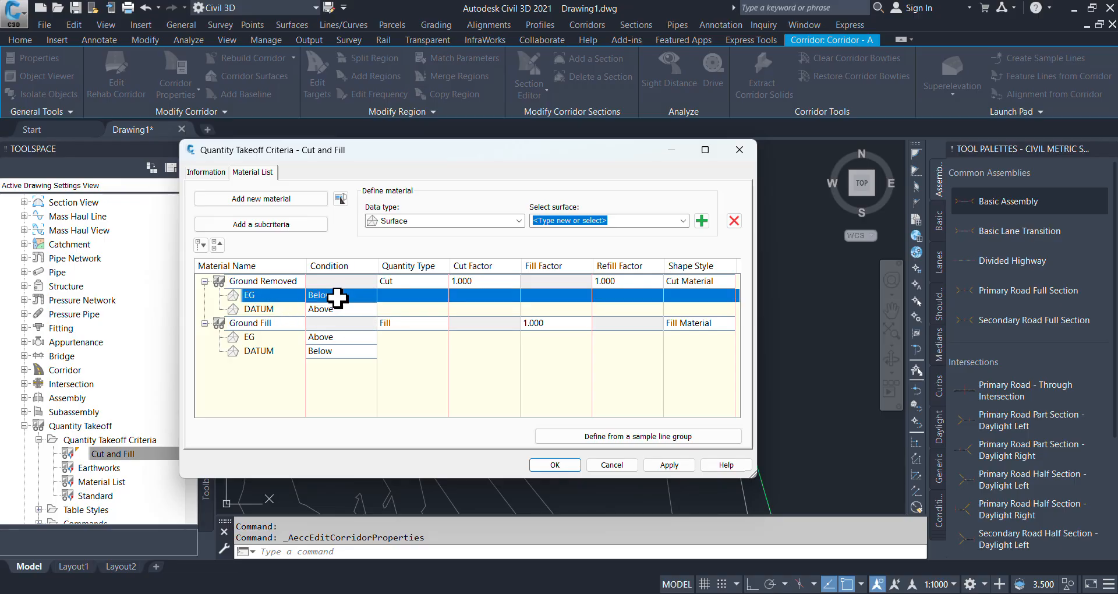
left_click(683, 221)
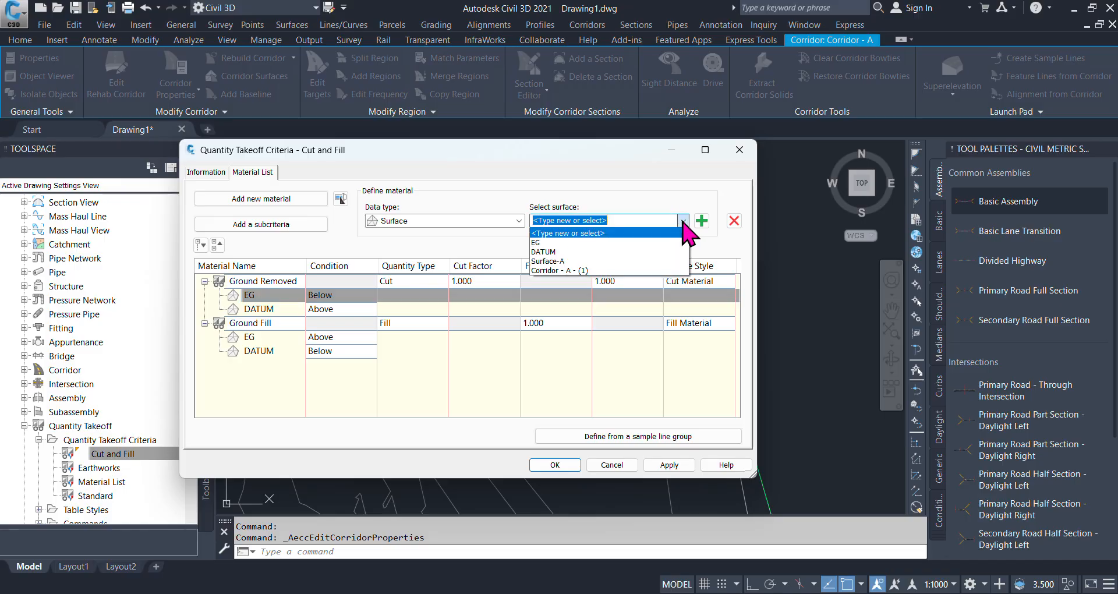
left_click(552, 261)
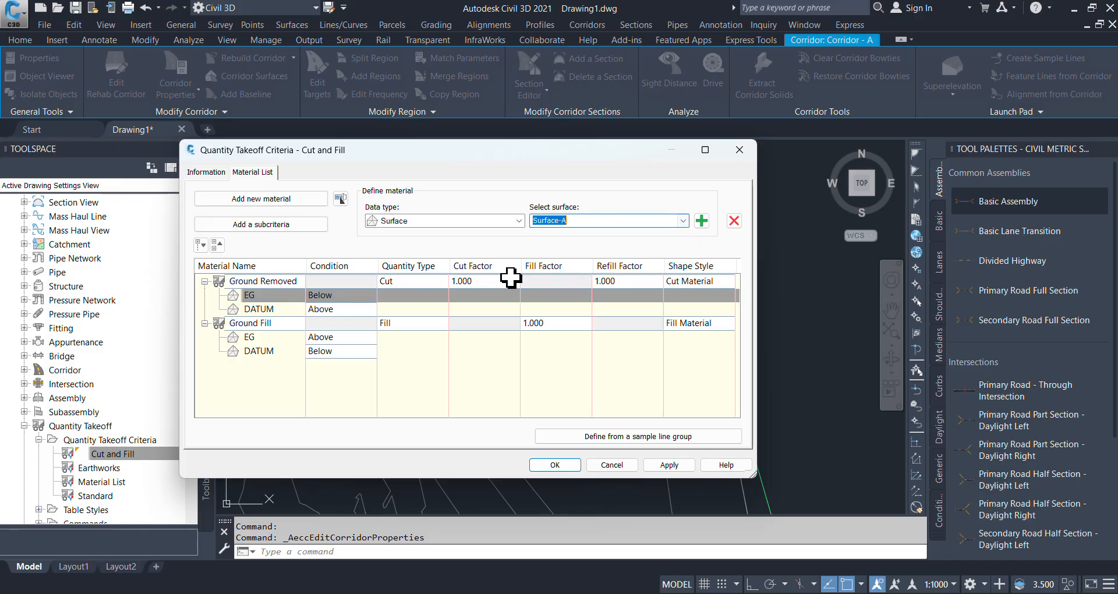
- Select the DATUM entry under Ground Removed, keep its condition Above, and choose Corridor - A - (1) as the surface
left_click(317, 309)
left_click(320, 309)
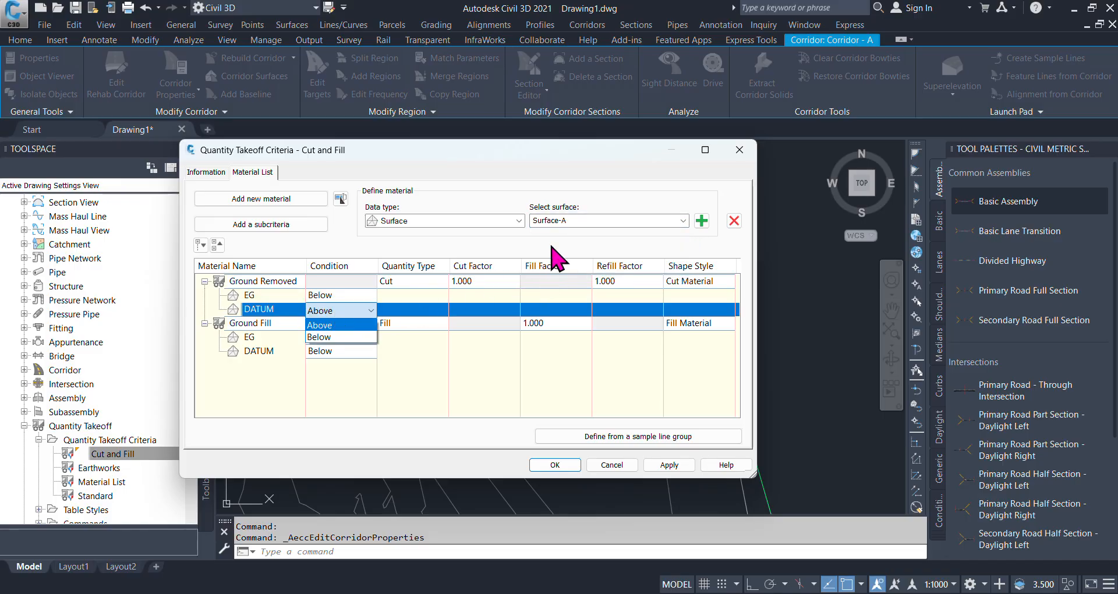
left_click(318, 312)
left_click(635, 221)
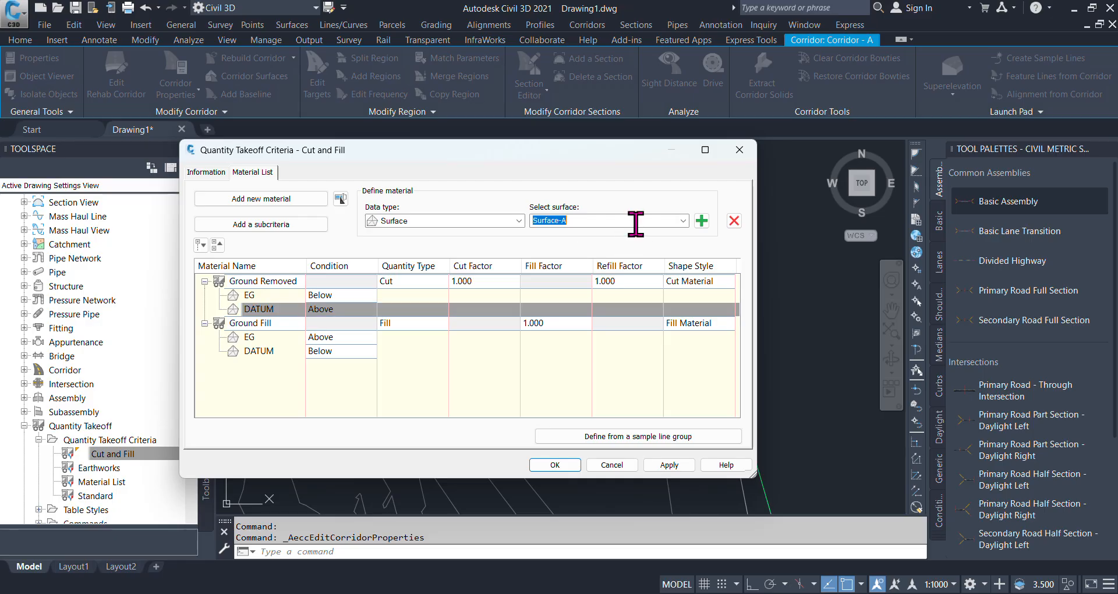
left_click(684, 221)
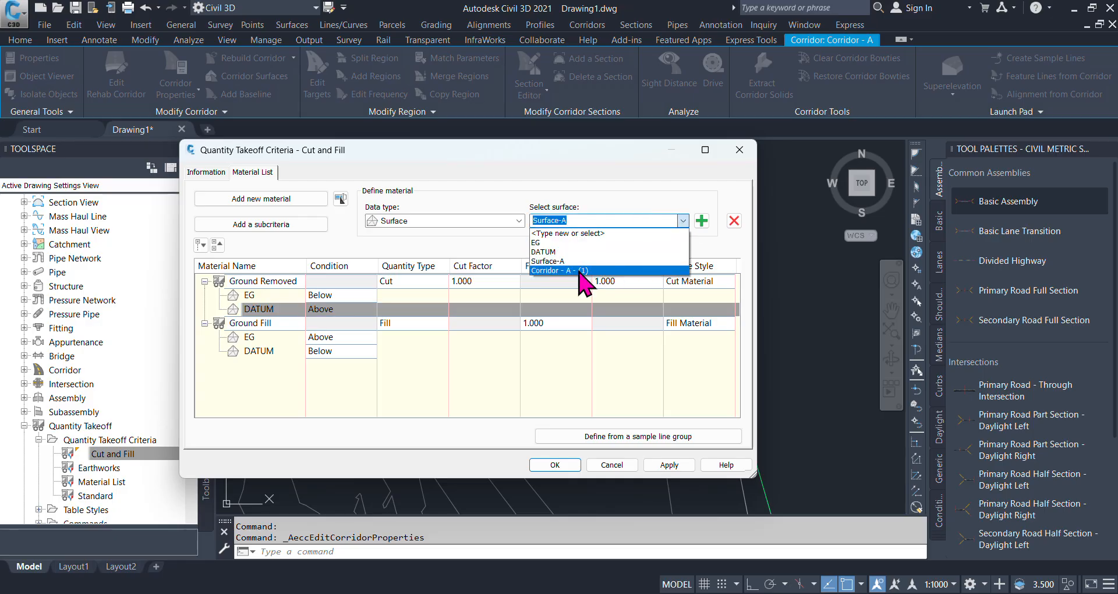
left_click(582, 270)
- Select the EG entry under Ground Fill and choose Surface-A as the surface for it
left_click(320, 341)
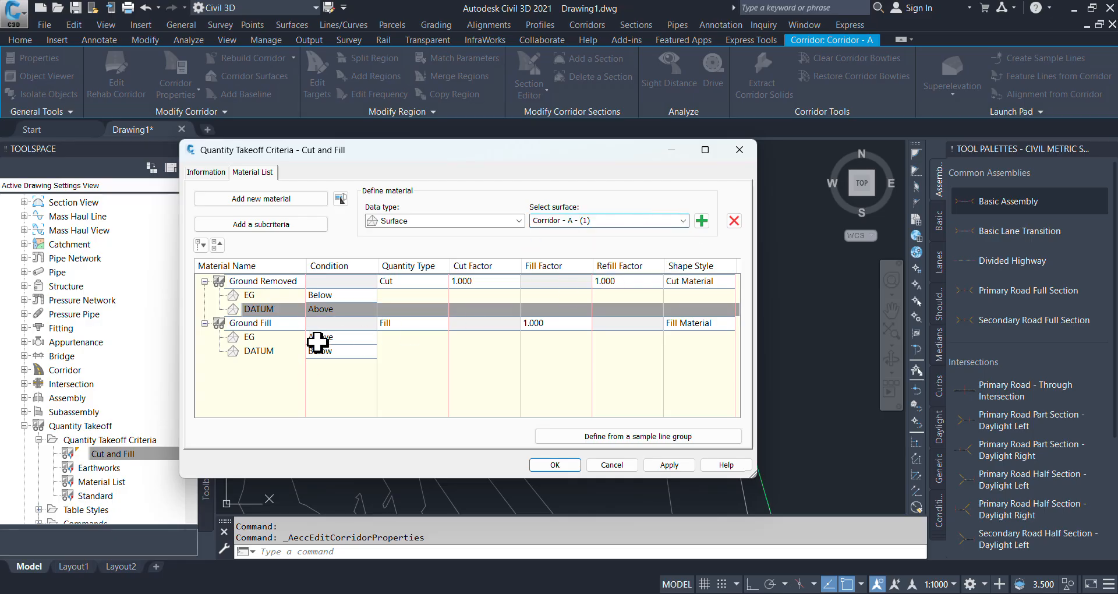
left_click(336, 338)
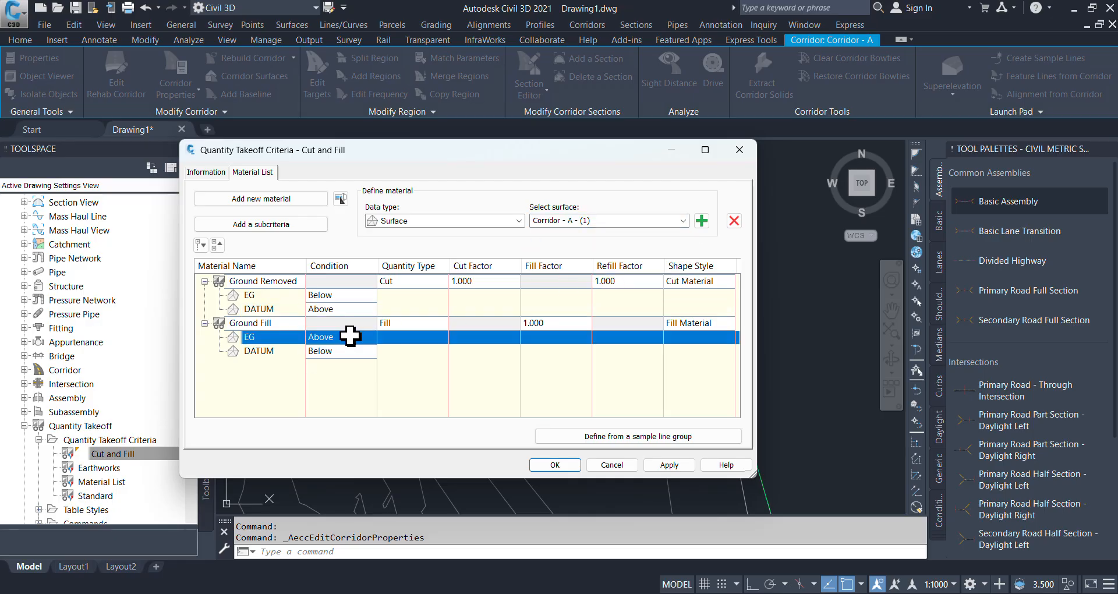
left_click(684, 220)
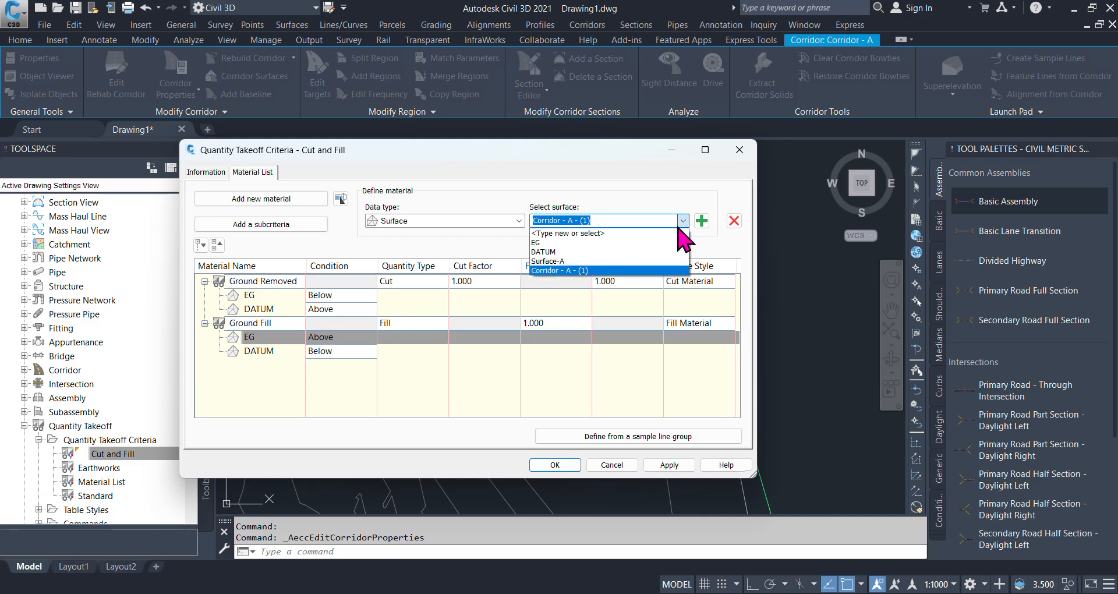
left_click(599, 262)
- Choose Corridor - A - (1) as the surface for the DATUM entry under Ground Fill, keeping condition Below, and save the criteria
left_click(348, 354)
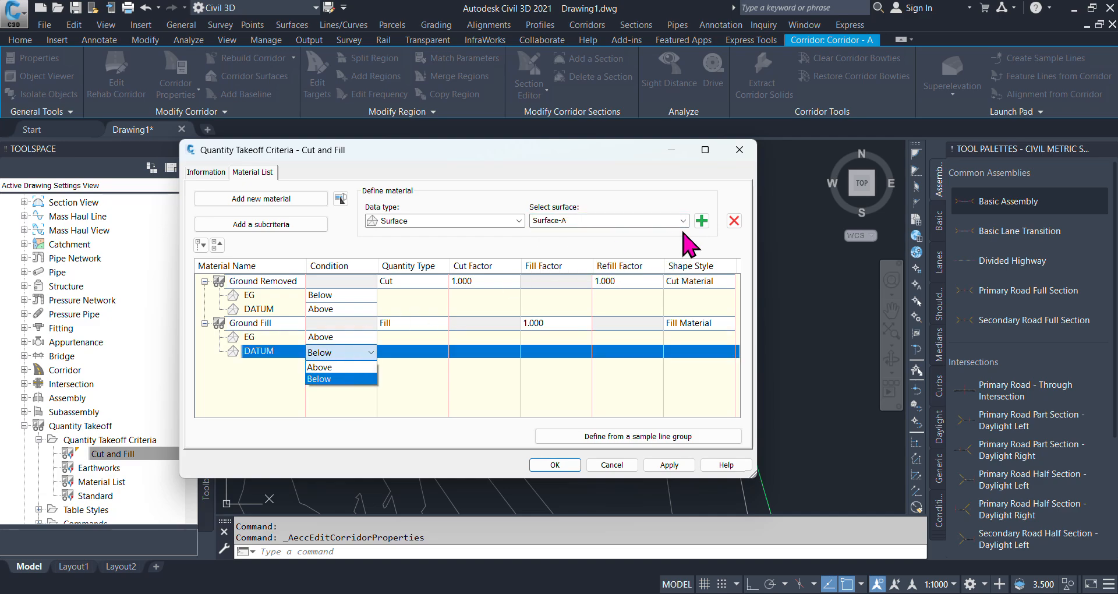
left_click(684, 221)
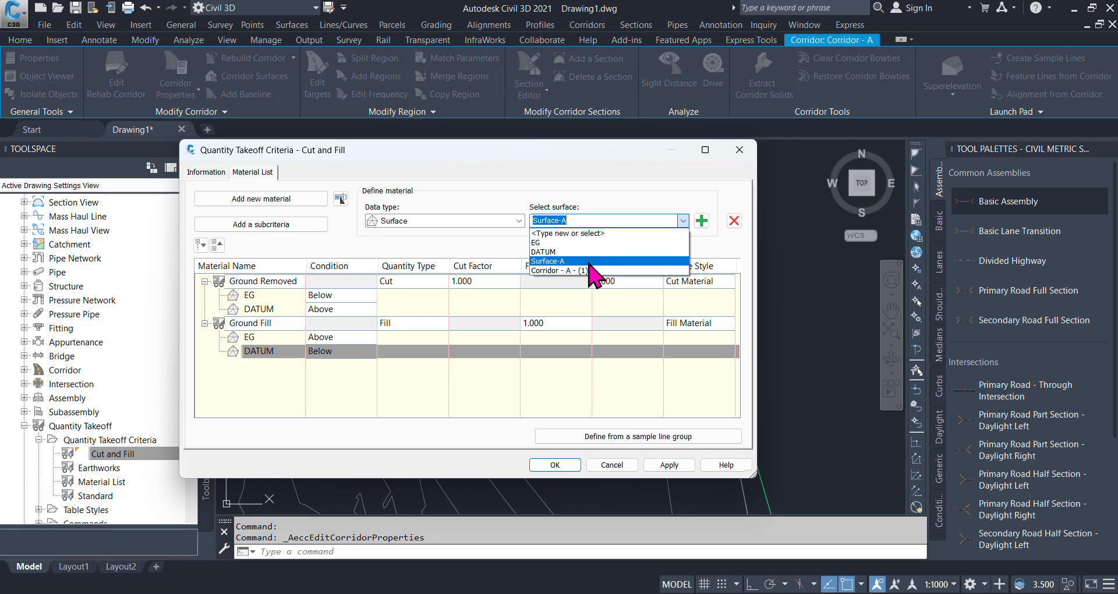
left_click(580, 274)
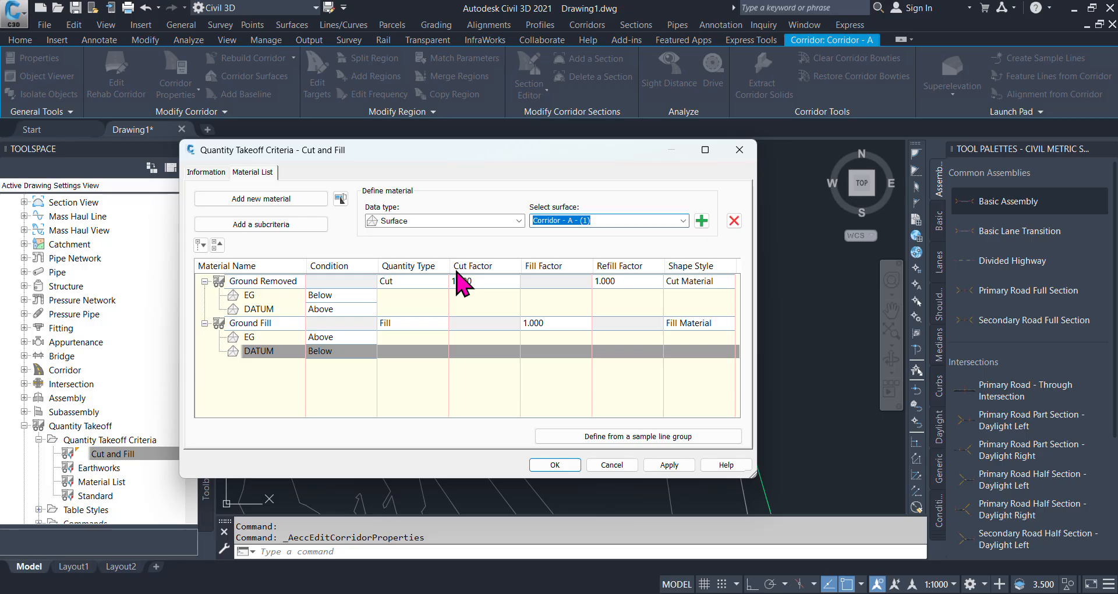
left_click(669, 465)
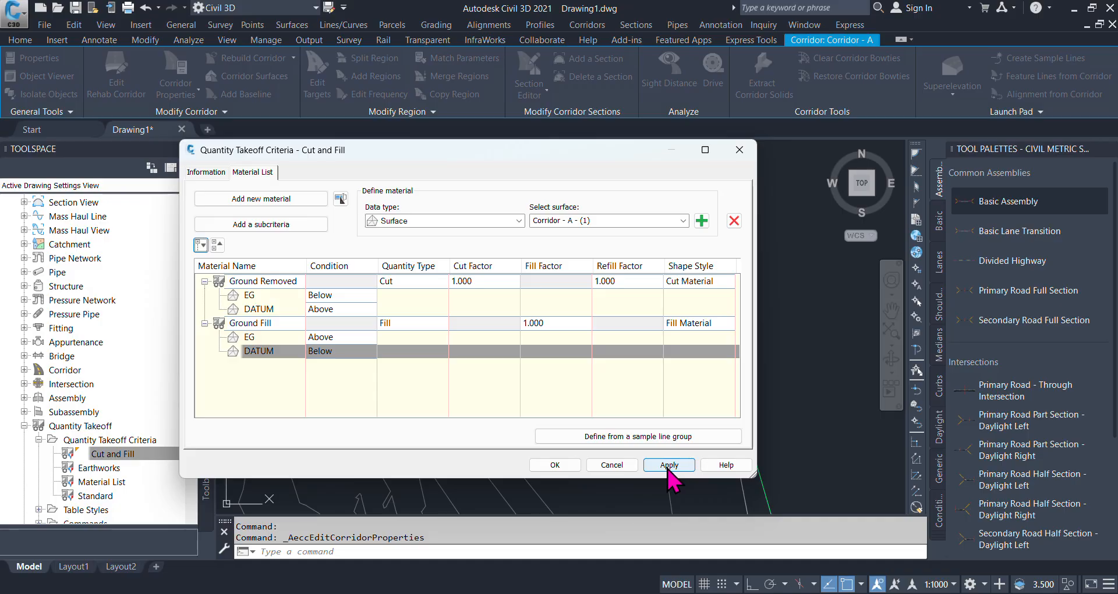
left_click(555, 465)
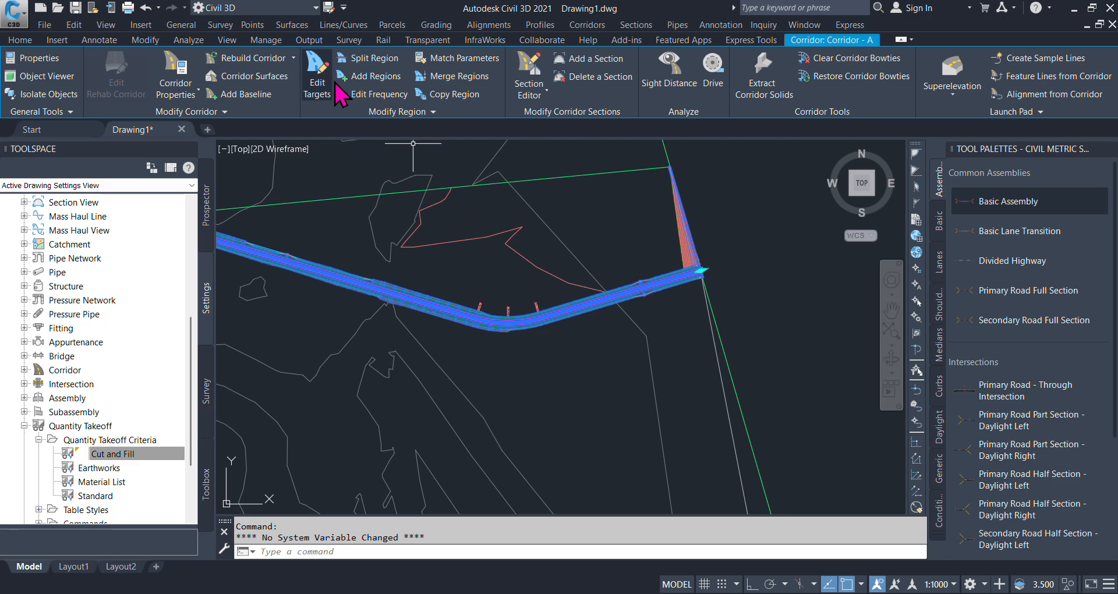
- Deselect the corridor and start creating sample lines on the Road-A alignment
scroll(621, 341, "down", 2)
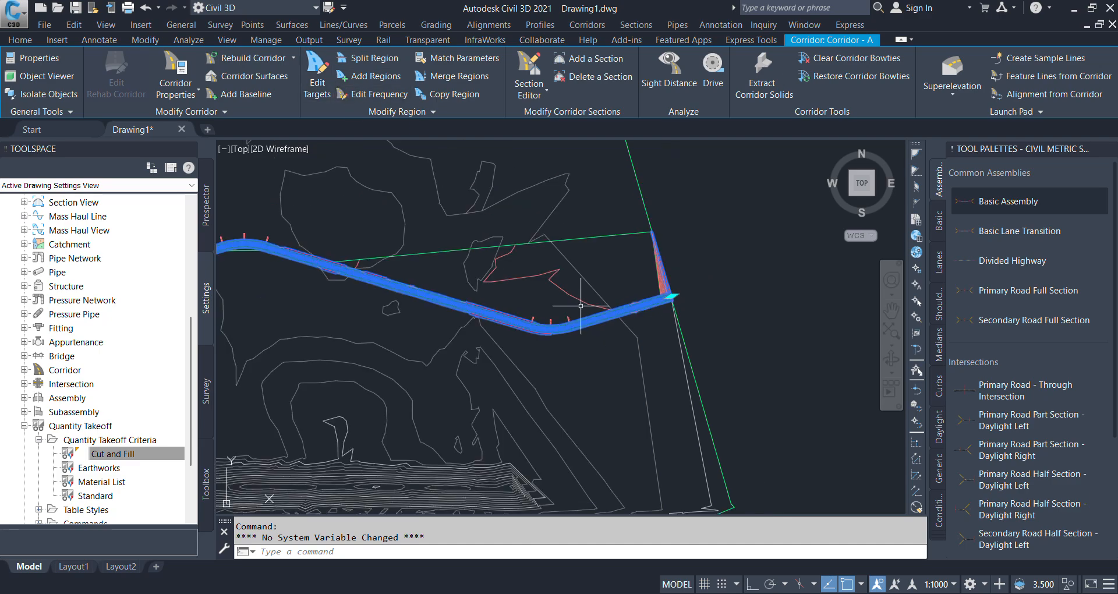
key("Escape")
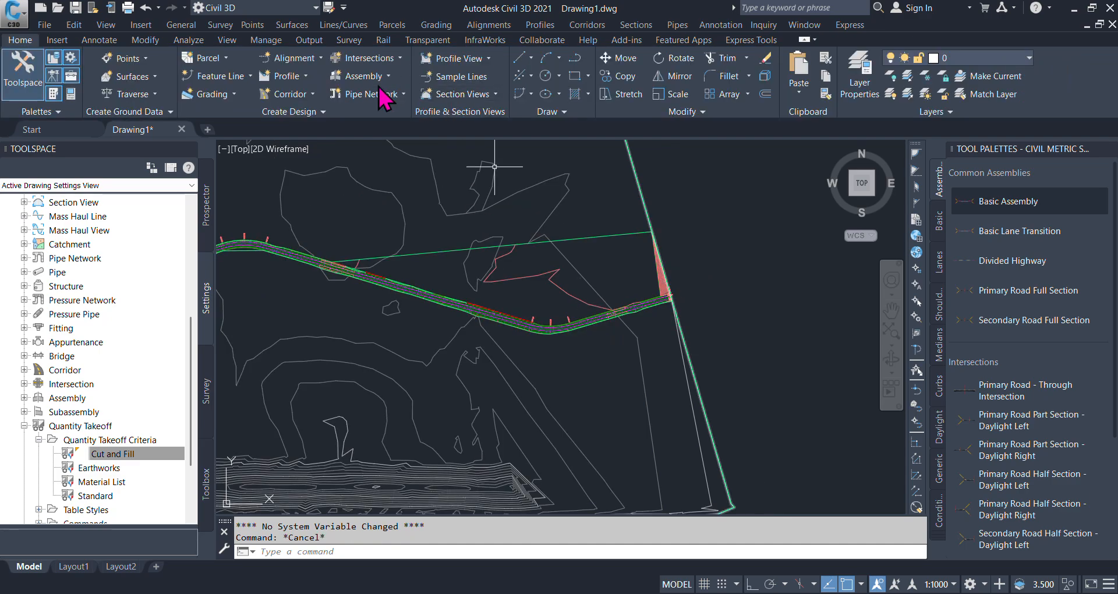
left_click(478, 82)
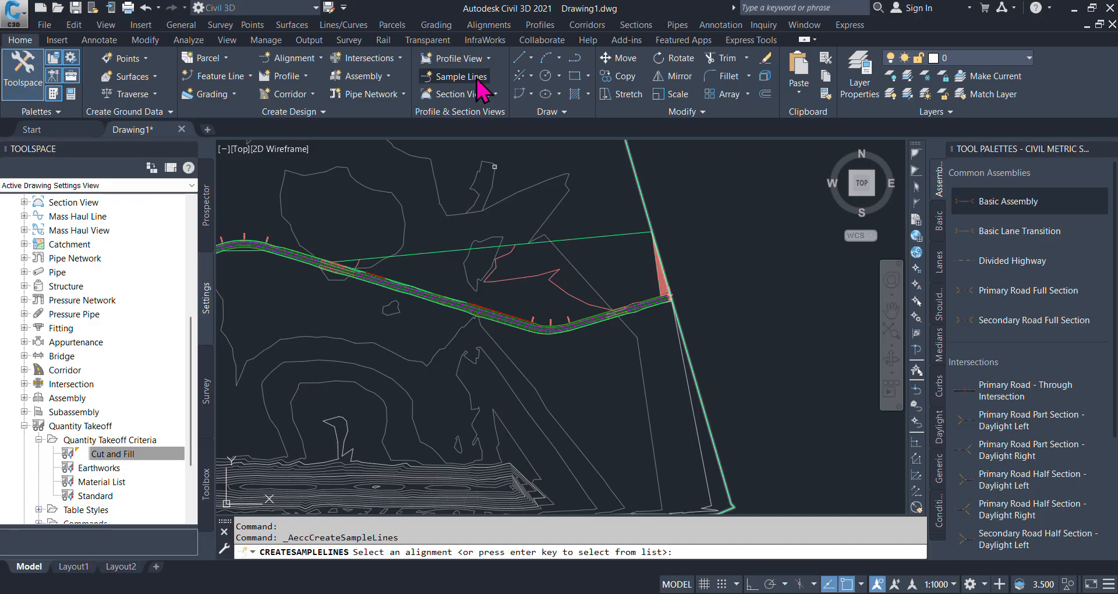
scroll(640, 302, "up", 6)
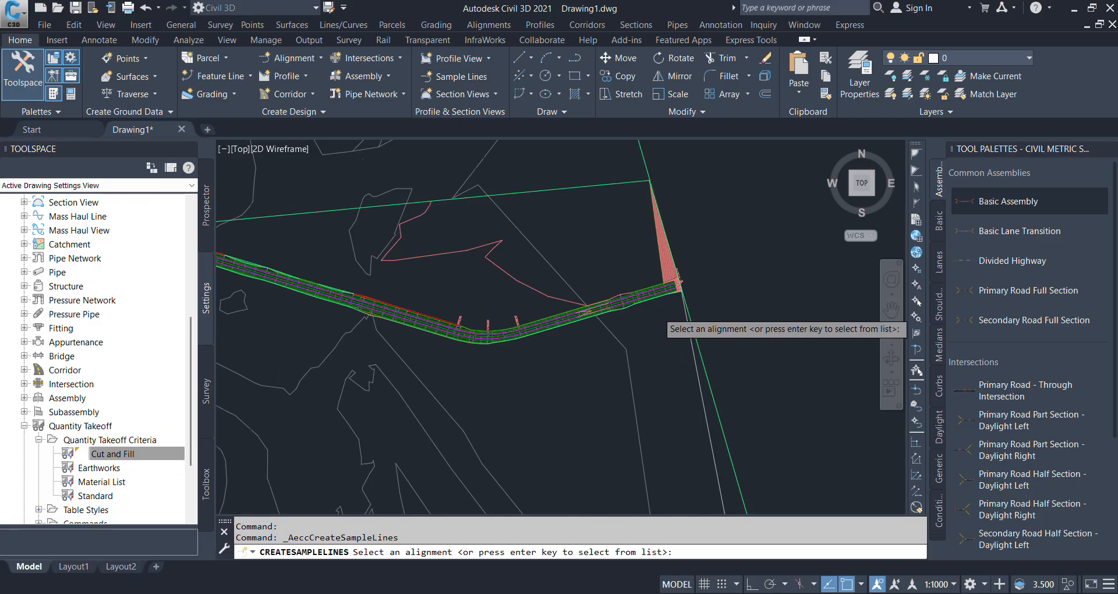
scroll(635, 260, "up", 5)
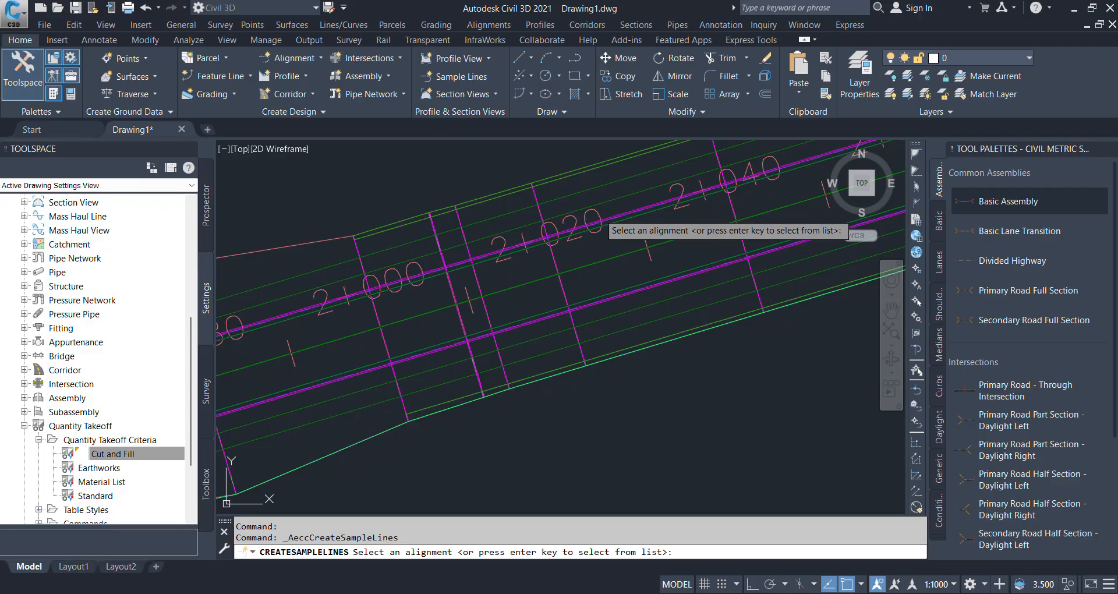
left_click(606, 222)
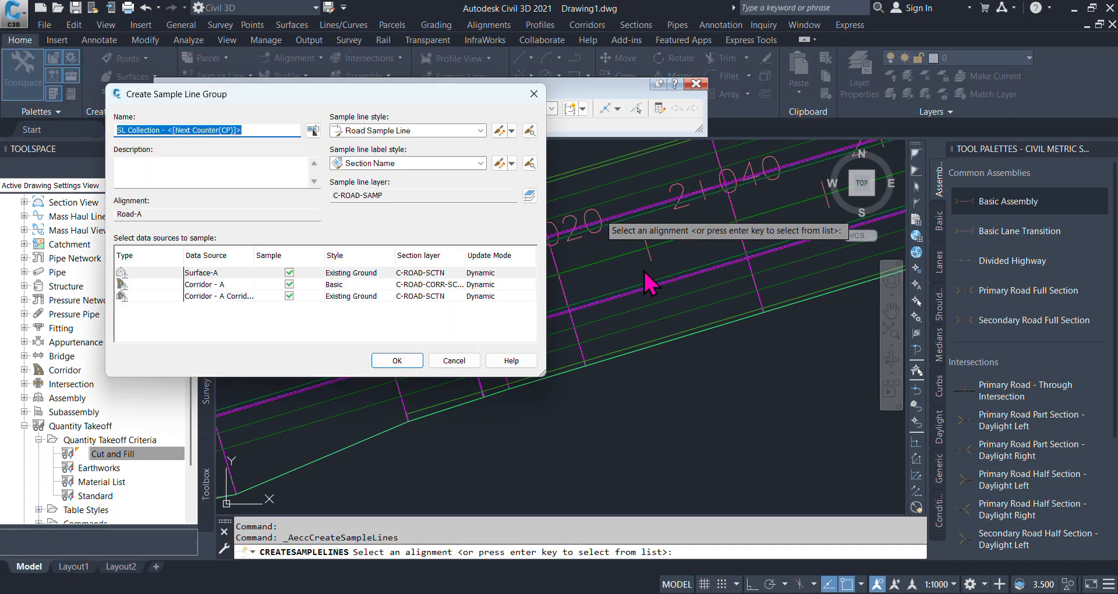
- Name the sample line group ROAD-A and create it with Surface-A, the corridor and the corridor surface sampled
left_click(260, 132)
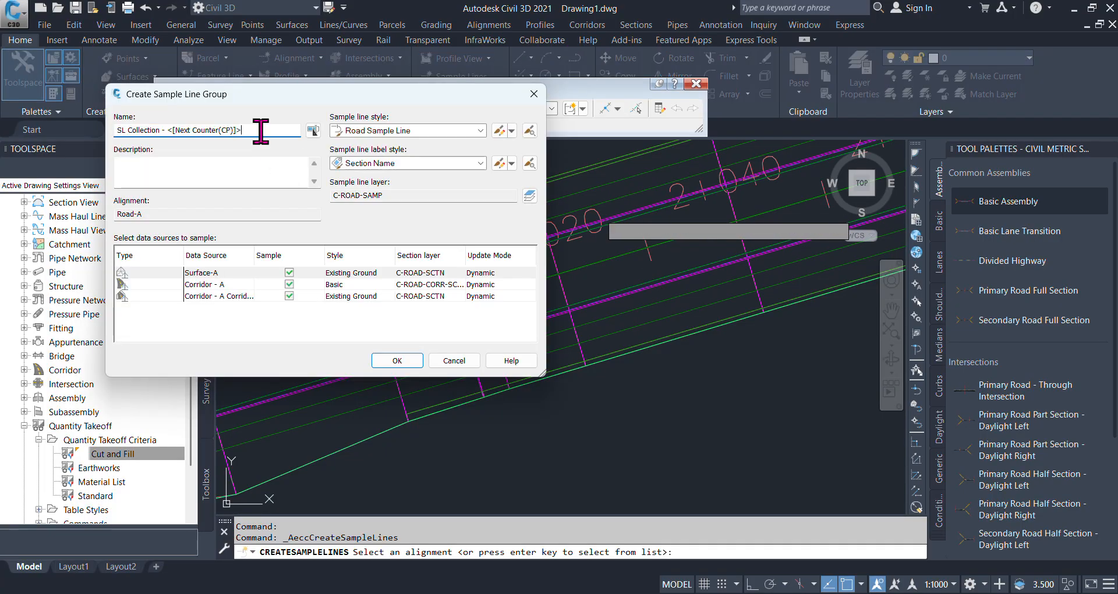
left_click_drag(260, 130, 109, 131)
type("R")
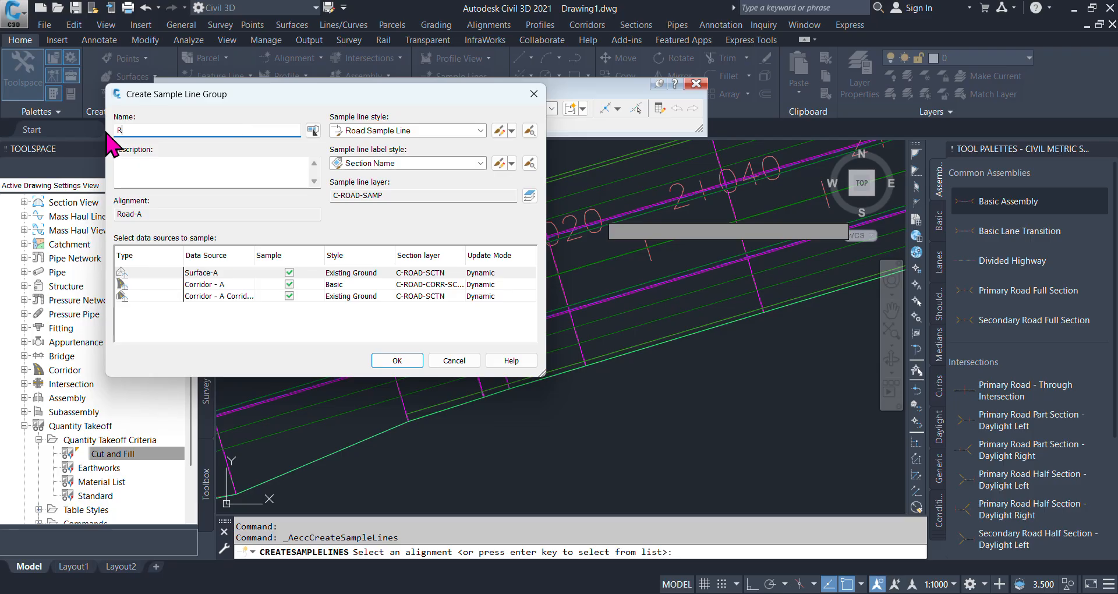
type("OAD-A")
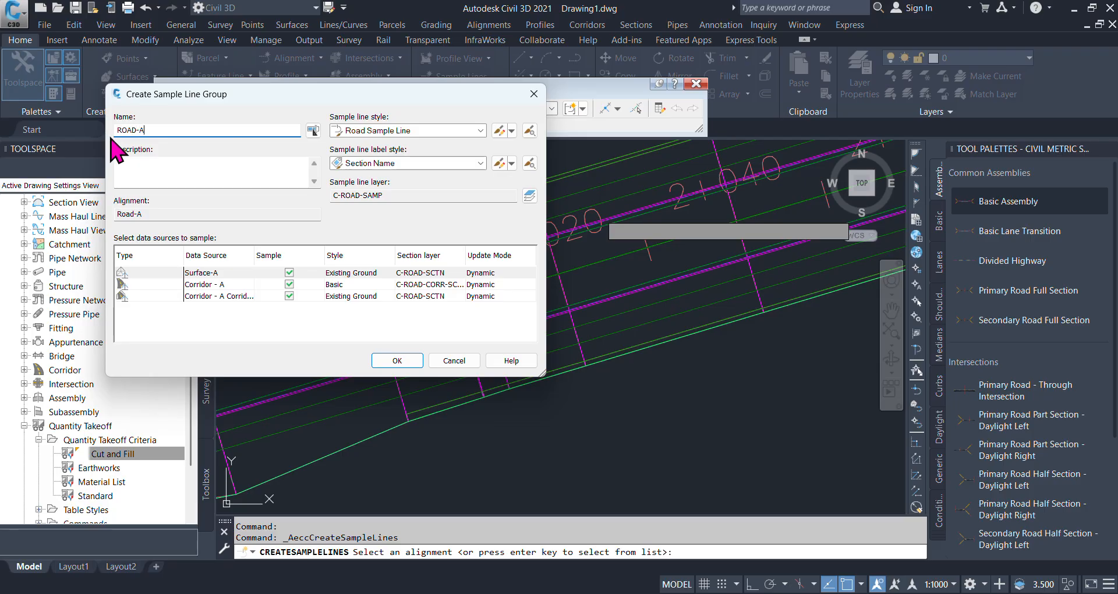
left_click(398, 361)
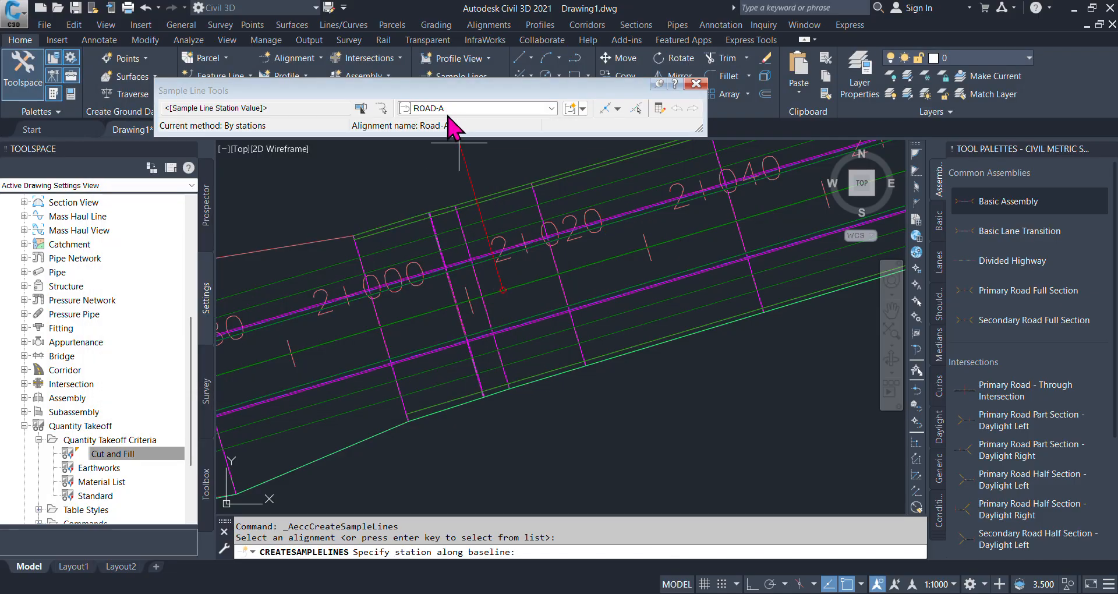
- Create sample lines by range of stations over the whole alignment with 20 m swath widths and 20 m increments, and end the command
left_click(618, 109)
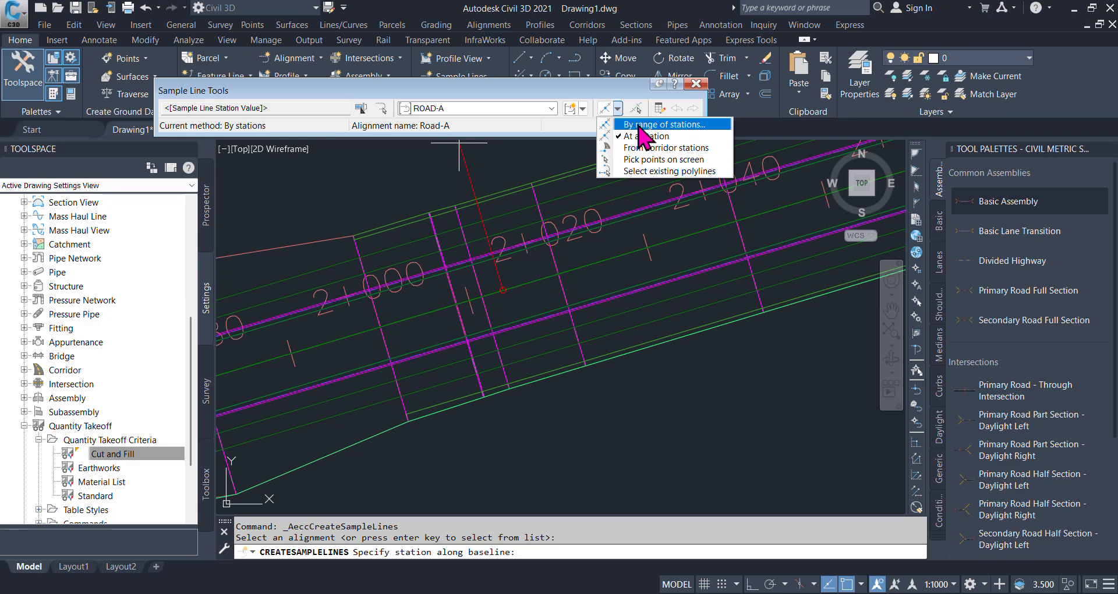
left_click(647, 125)
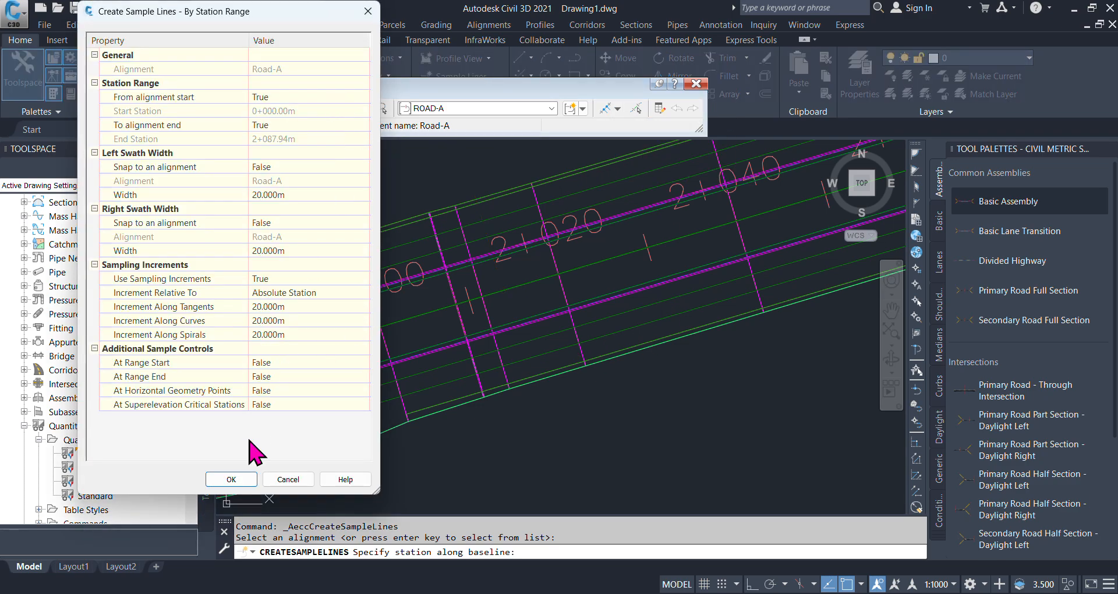
left_click(236, 480)
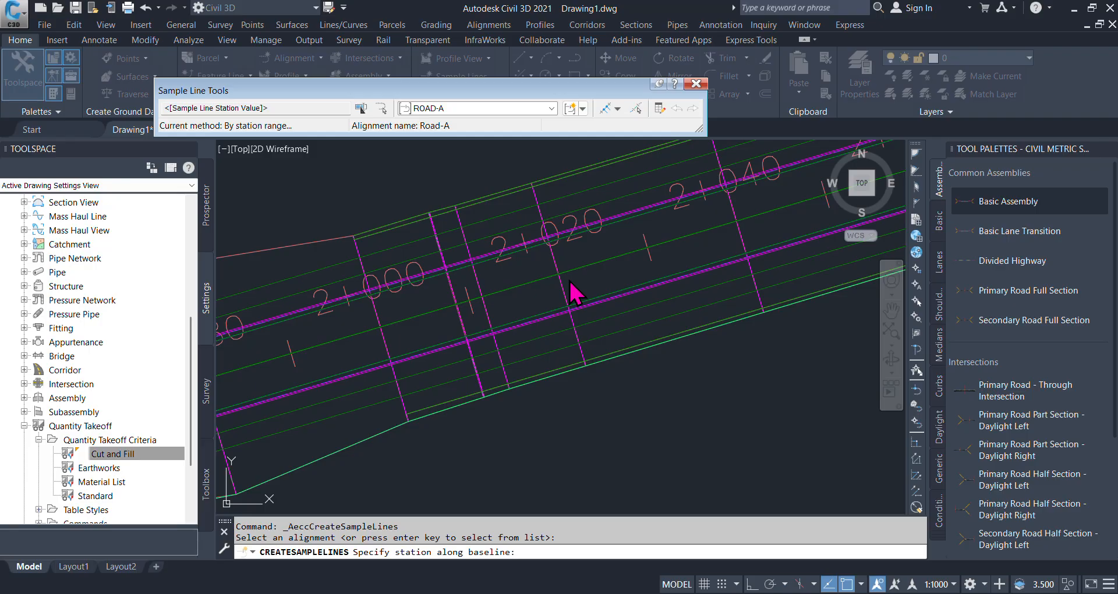
scroll(510, 363, "down", 2)
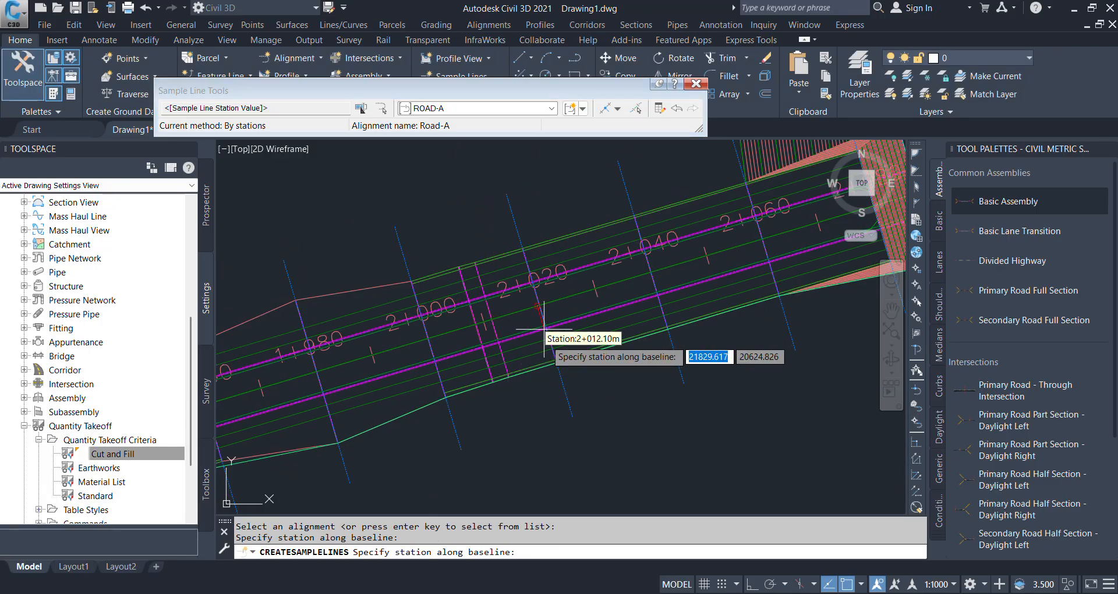
key("Escape")
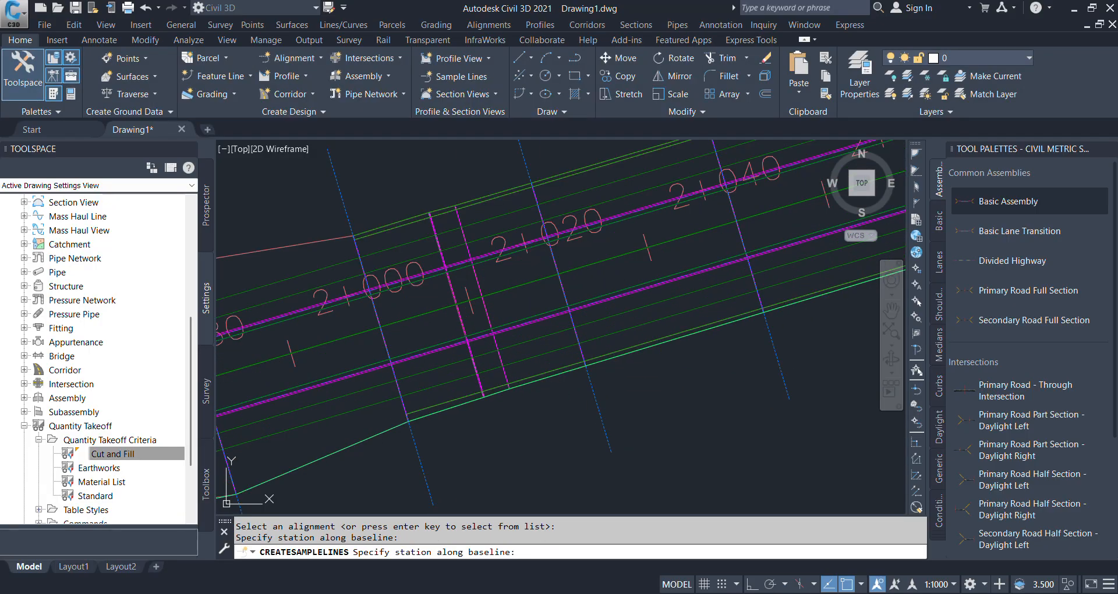
key("Escape")
- Inspect the sample lines and their station labels along the Road-A corridor
scroll(612, 448, "down", 2)
scroll(640, 327, "down", 2)
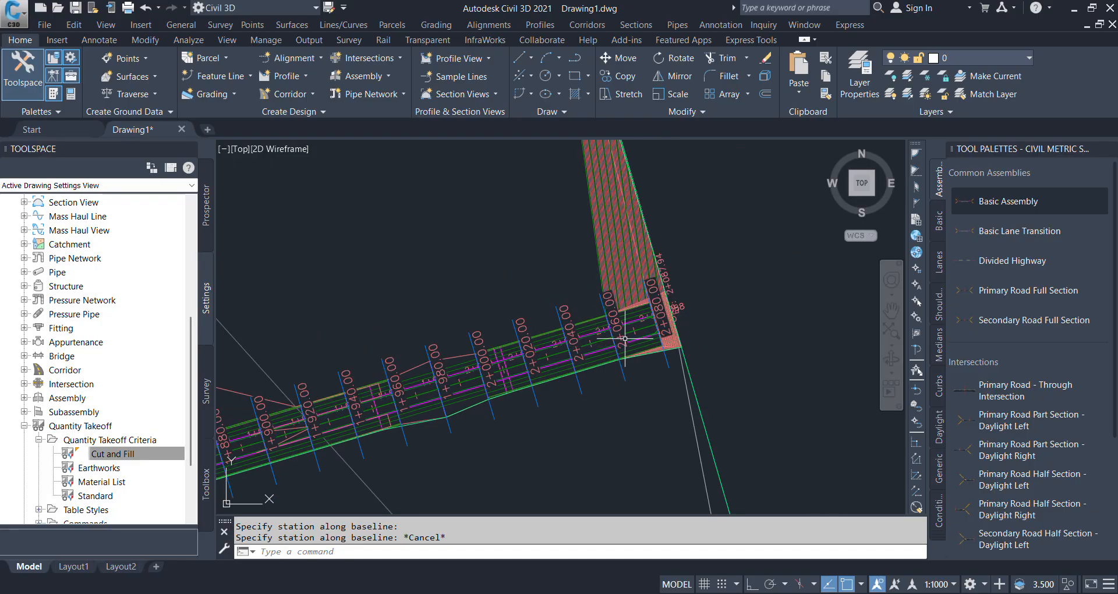
scroll(591, 300, "down", 2)
scroll(642, 258, "down", 2)
scroll(533, 309, "up", 5)
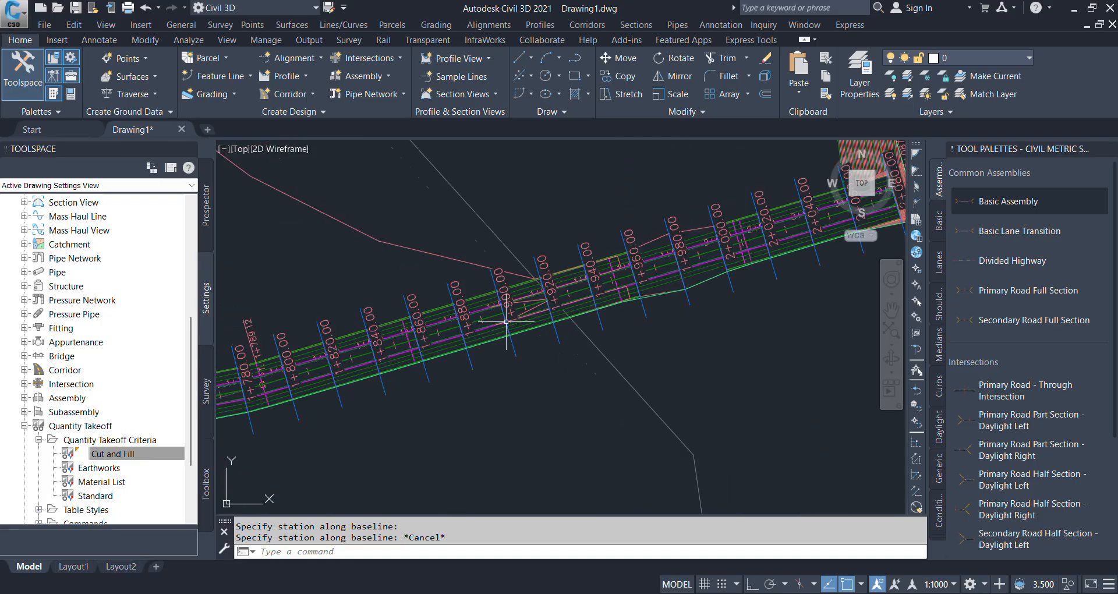
scroll(606, 325, "down", 3)
scroll(600, 326, "up", 3)
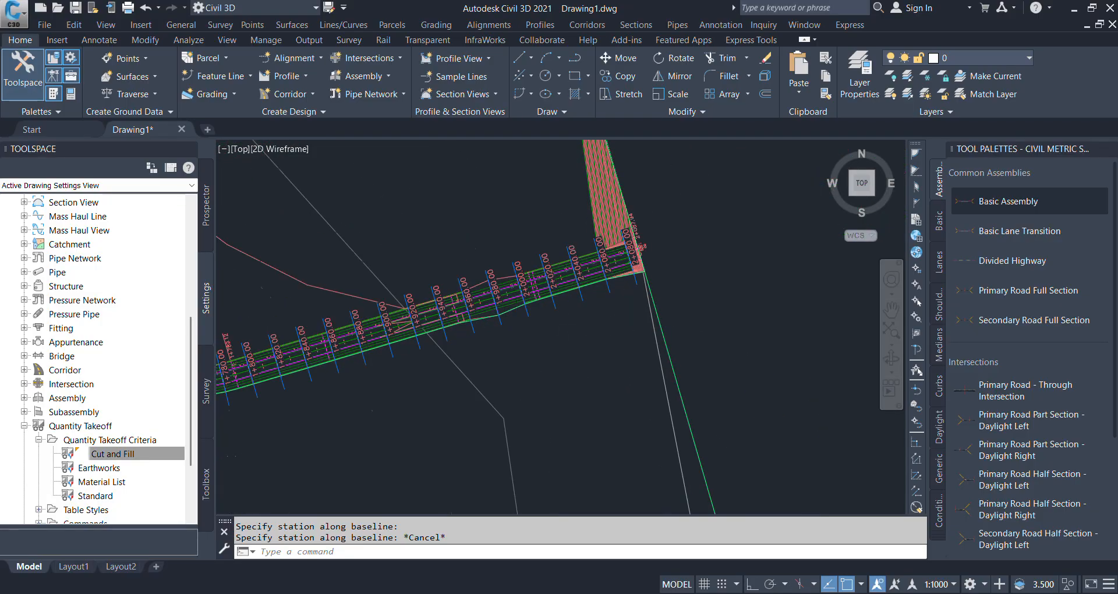
left_click(139, 455)
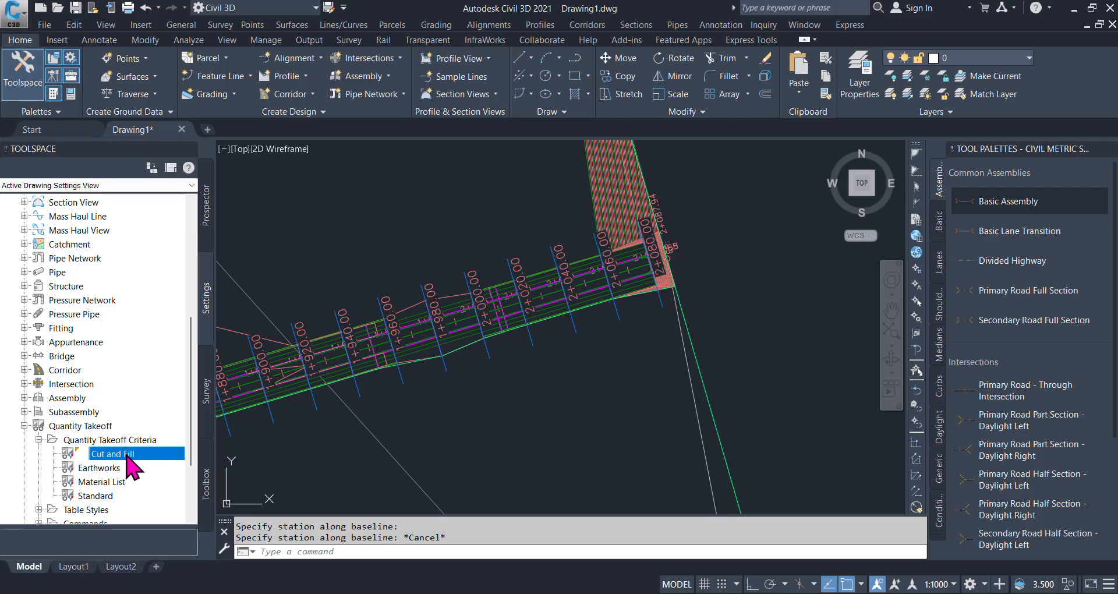
- Select the sample line at station 2+060.00 and start Compute Materials for alignment Road-A and sample line group ROAD-A
scroll(632, 238, "up", 6)
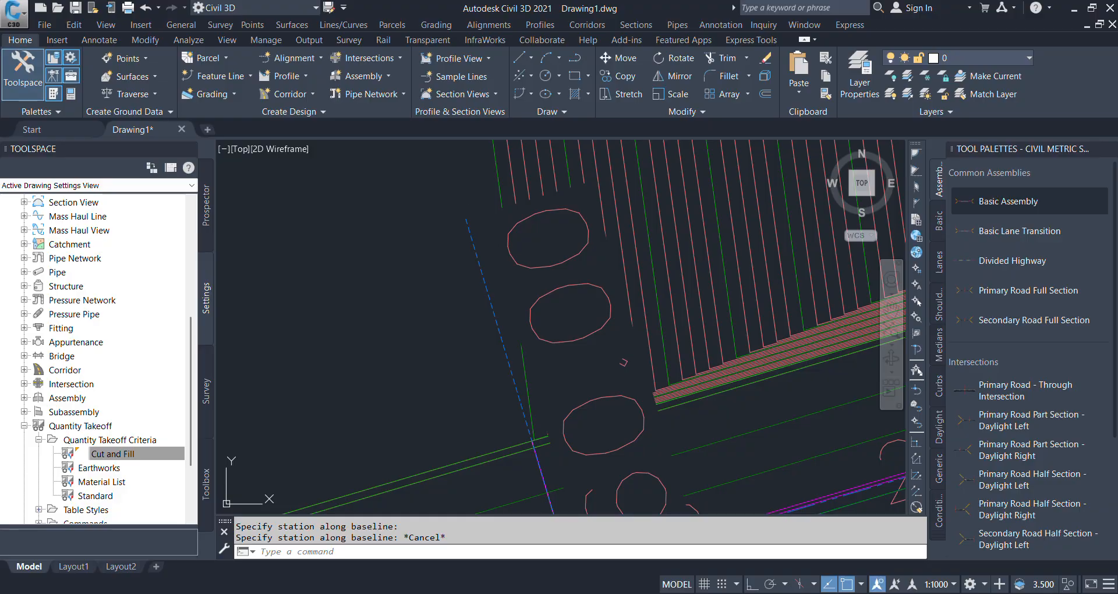
left_click(470, 235)
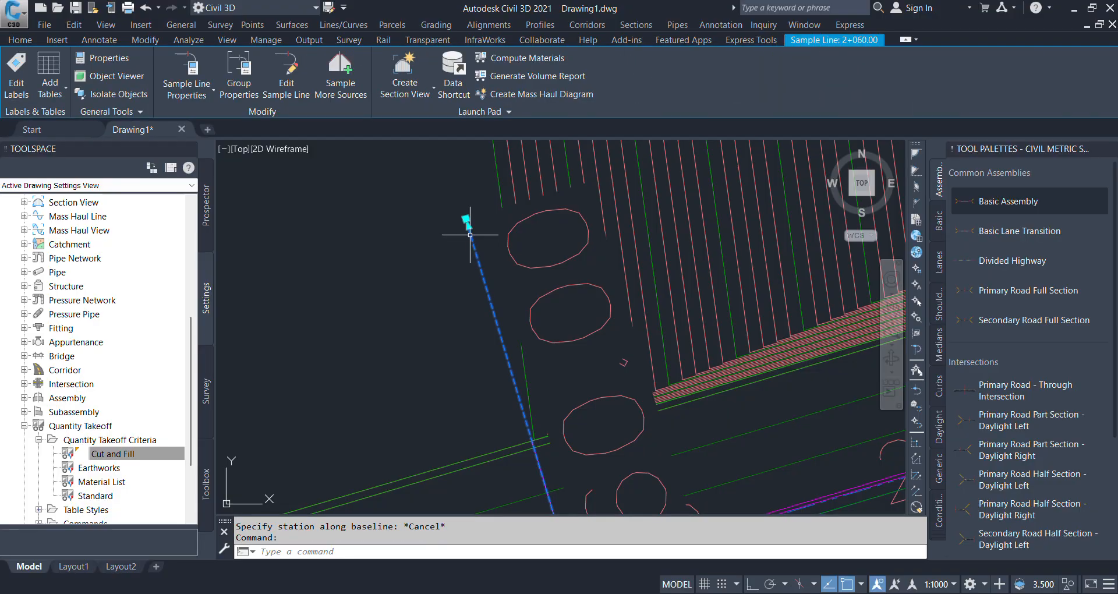
left_click(531, 63)
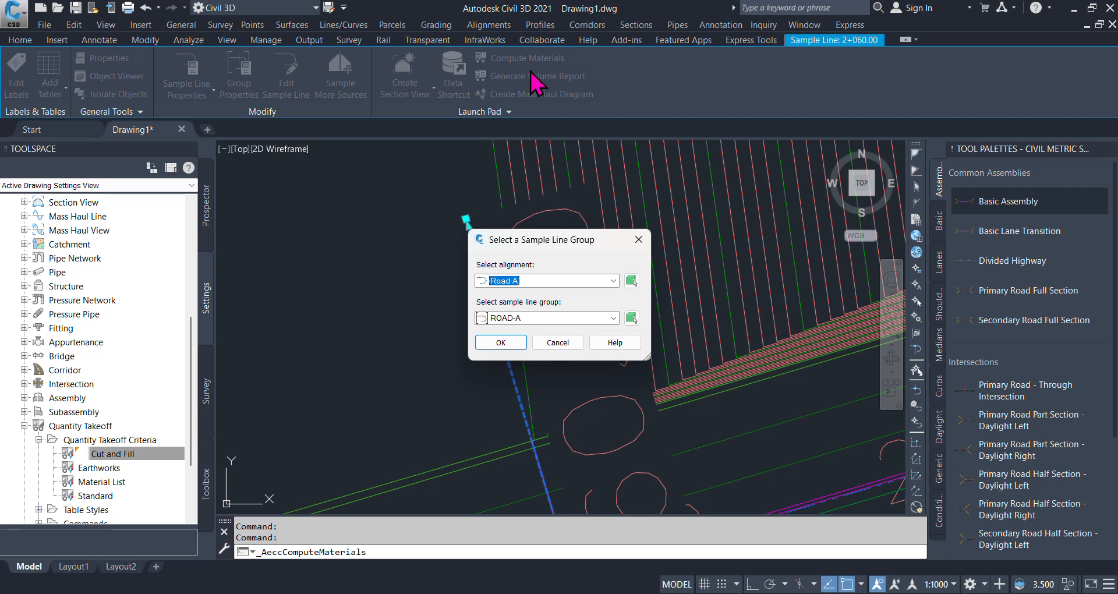
left_click(513, 347)
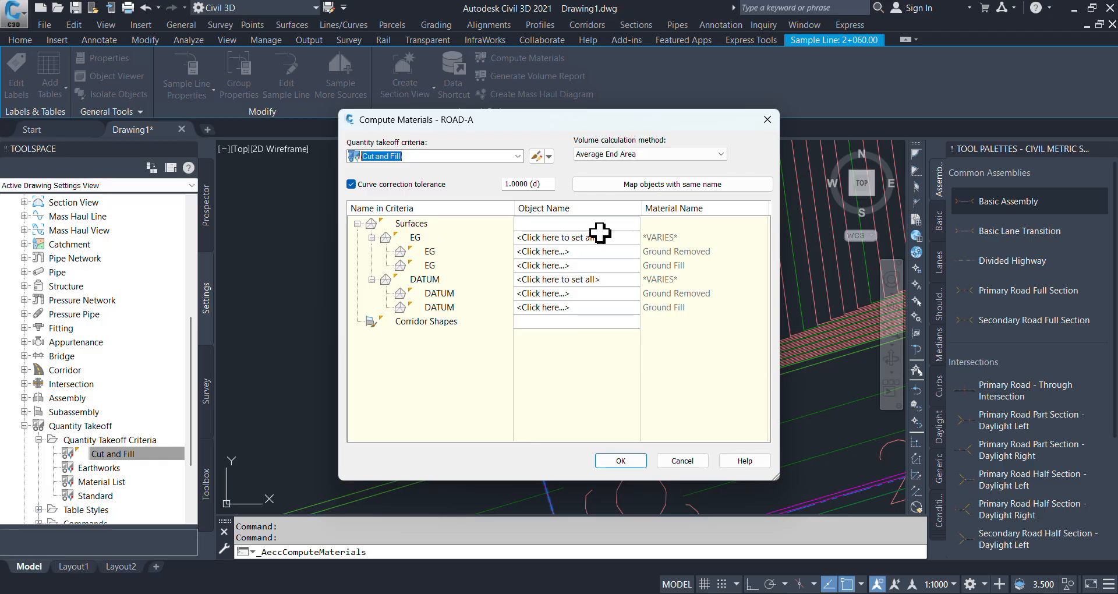
- Map all EG entries to Surface-A and all DATUM entries to Corridor - A Corridor - A - (1), and compute the materials
left_click(633, 238)
left_click(571, 253)
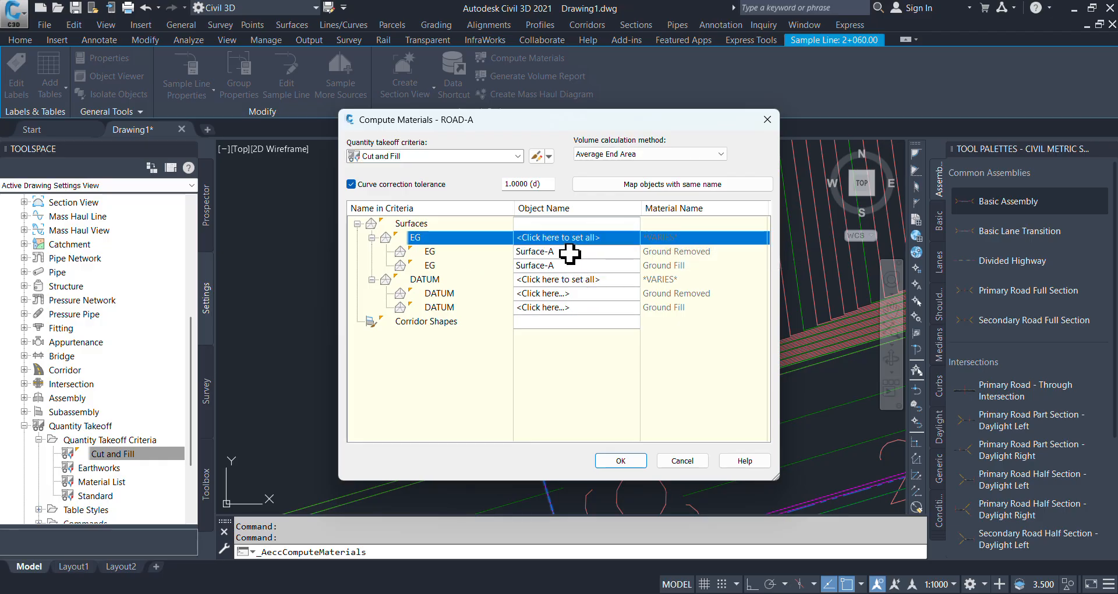
left_click(624, 279)
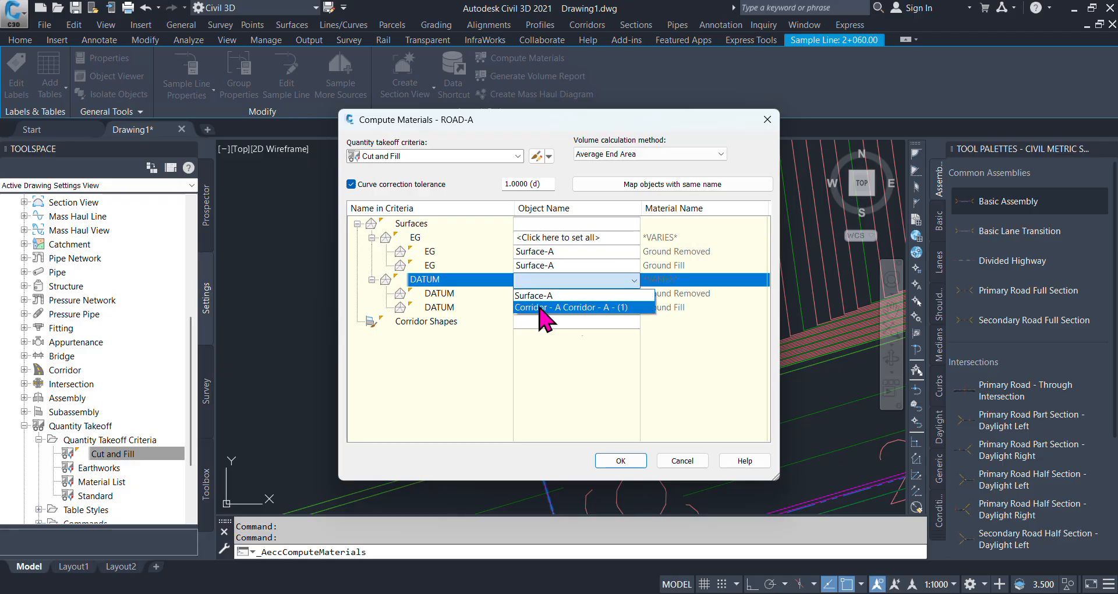
left_click(574, 308)
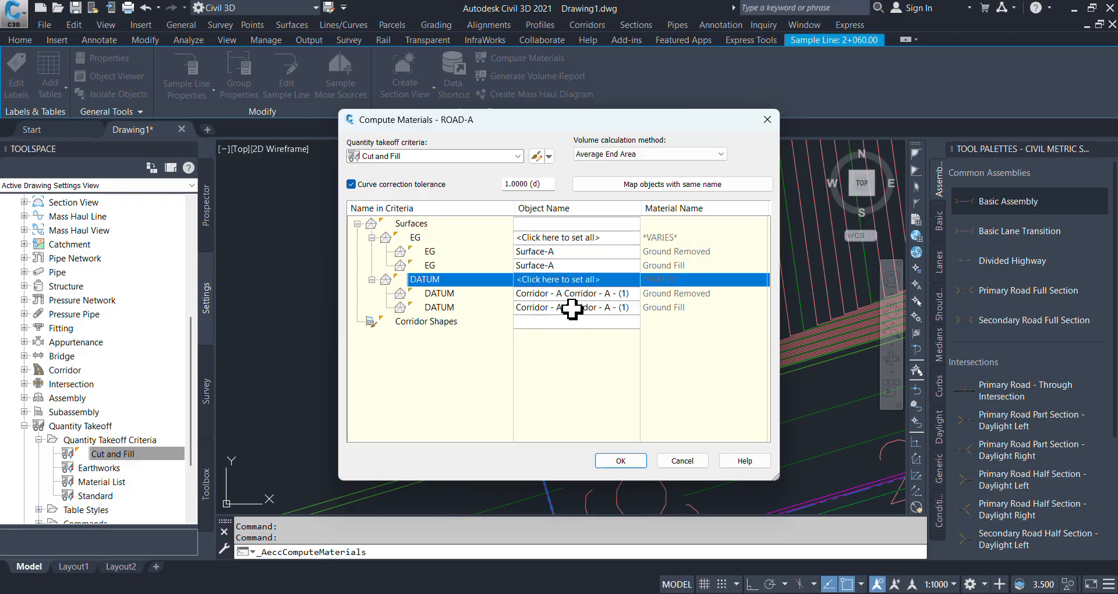
left_click(617, 461)
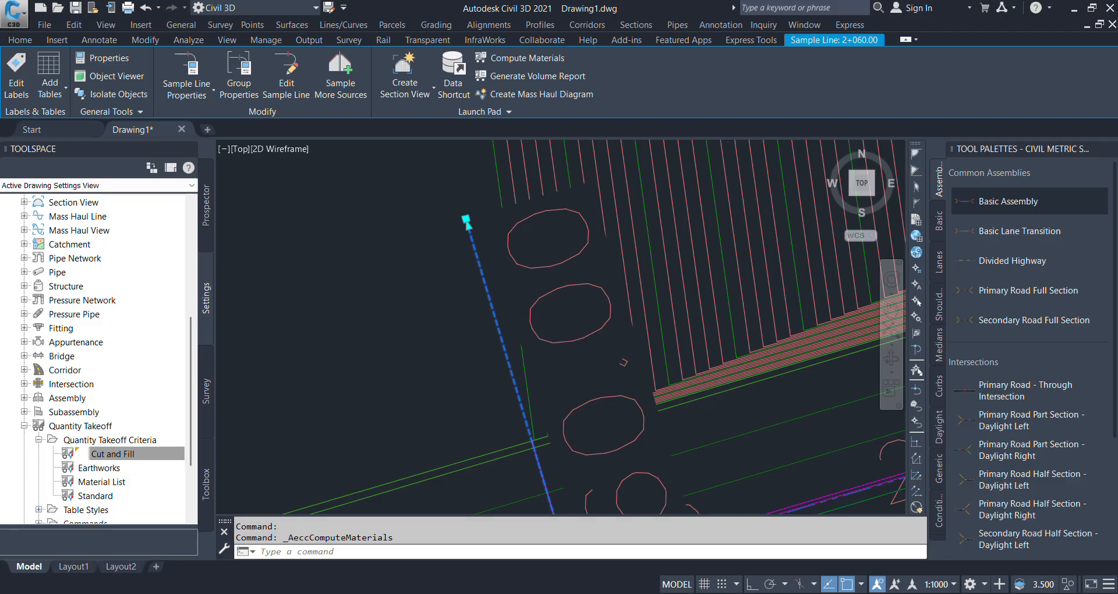
scroll(433, 248, "down", 8)
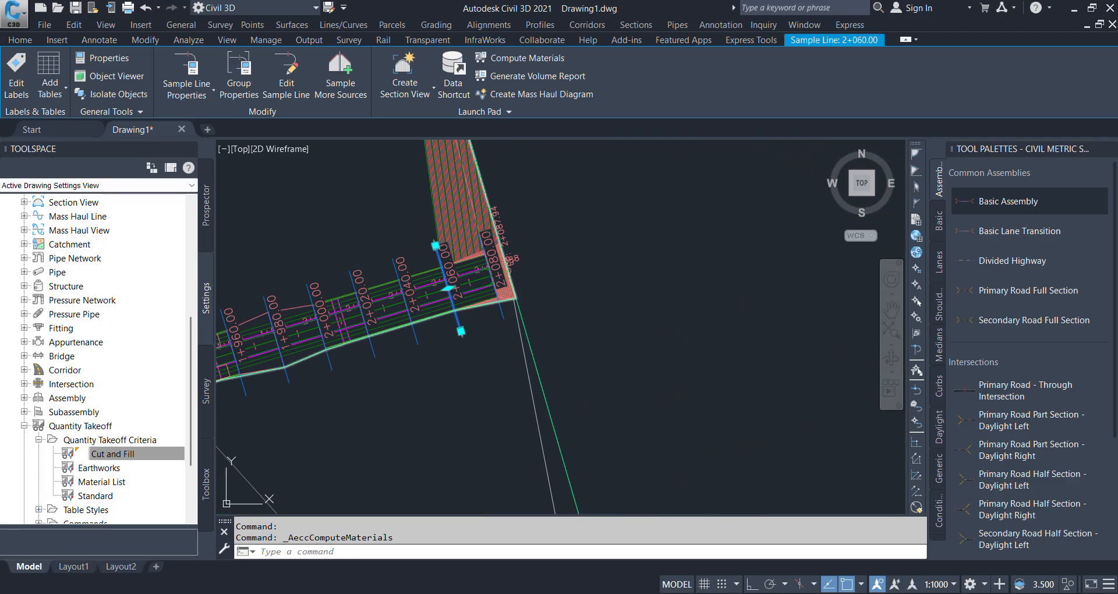
key("Escape")
scroll(475, 324, "up", 3)
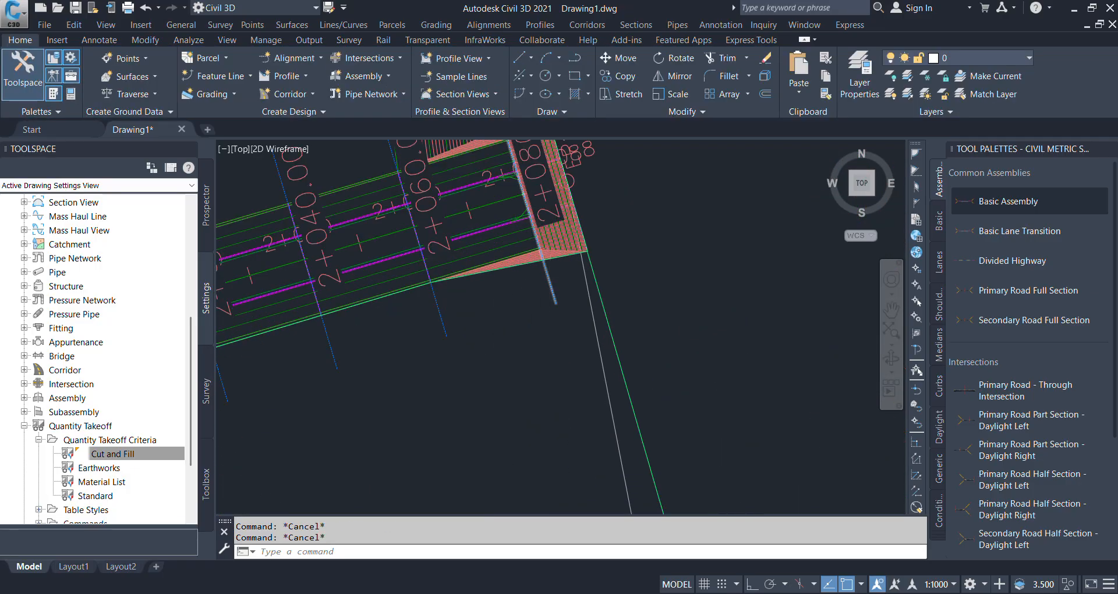
scroll(547, 277, "down", 6)
left_click(483, 94)
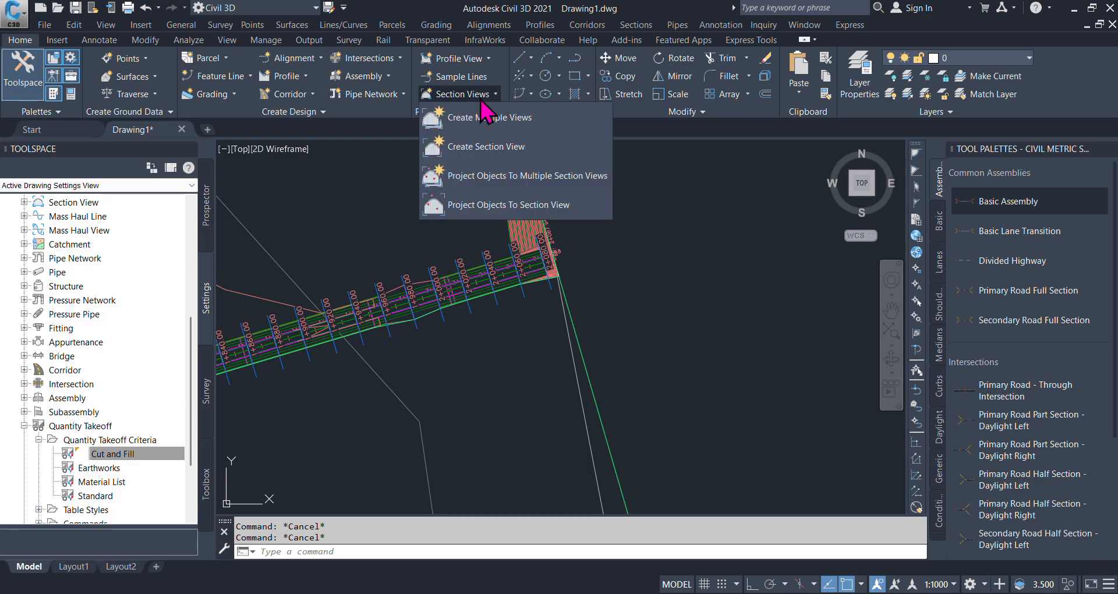
left_click(486, 113)
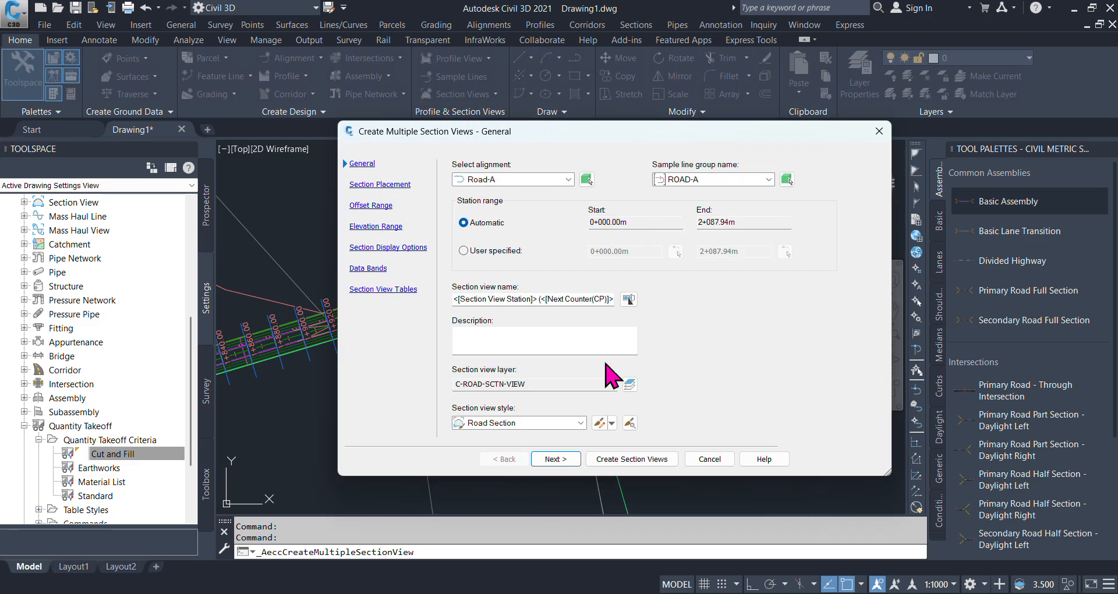
left_click(631, 457)
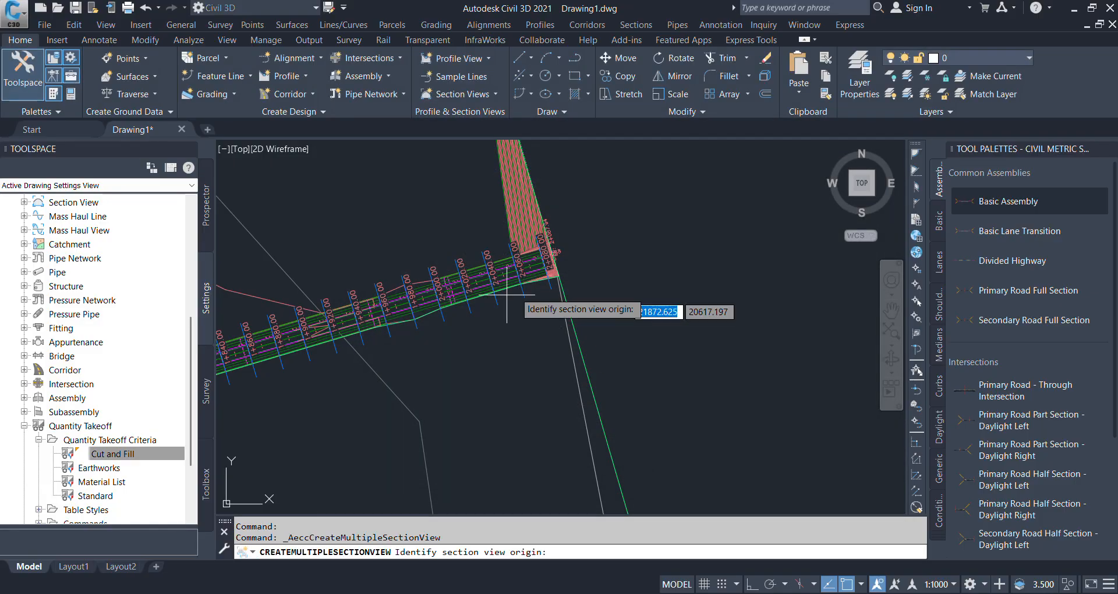
scroll(482, 287, "down", 6)
scroll(482, 292, "down", 4)
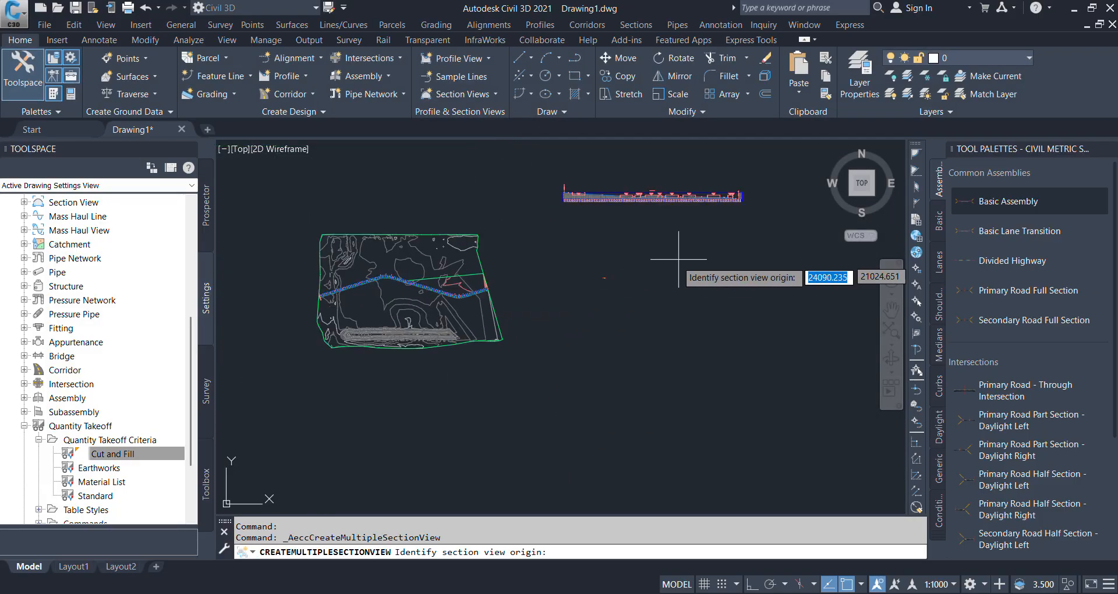
scroll(675, 260, "up", 2)
scroll(633, 255, "up", 2)
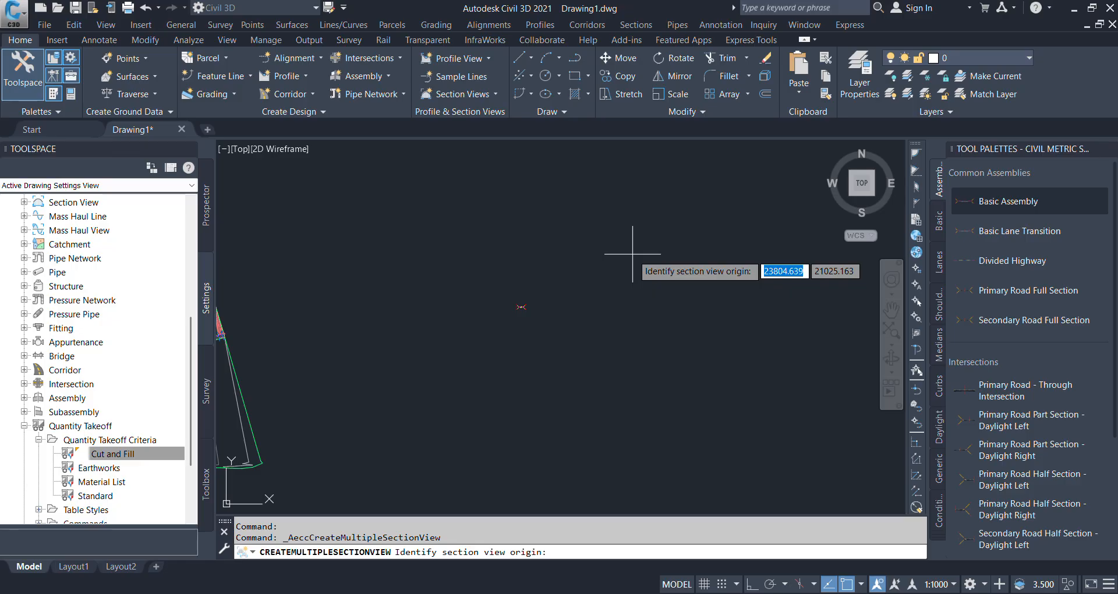
scroll(536, 262, "down", 3)
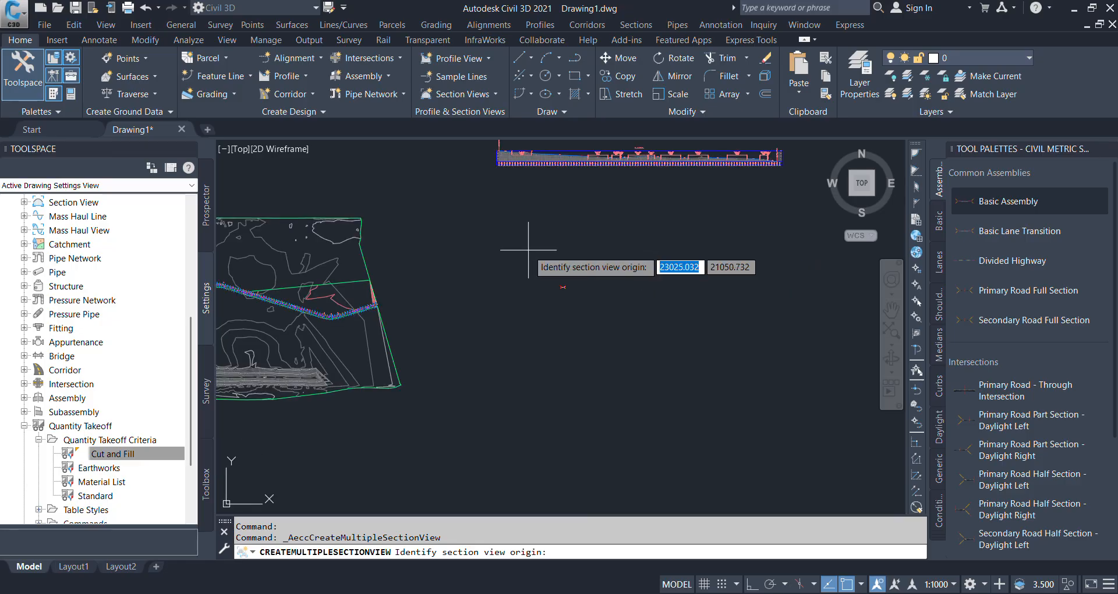
key("Escape")
scroll(333, 335, "up", 8)
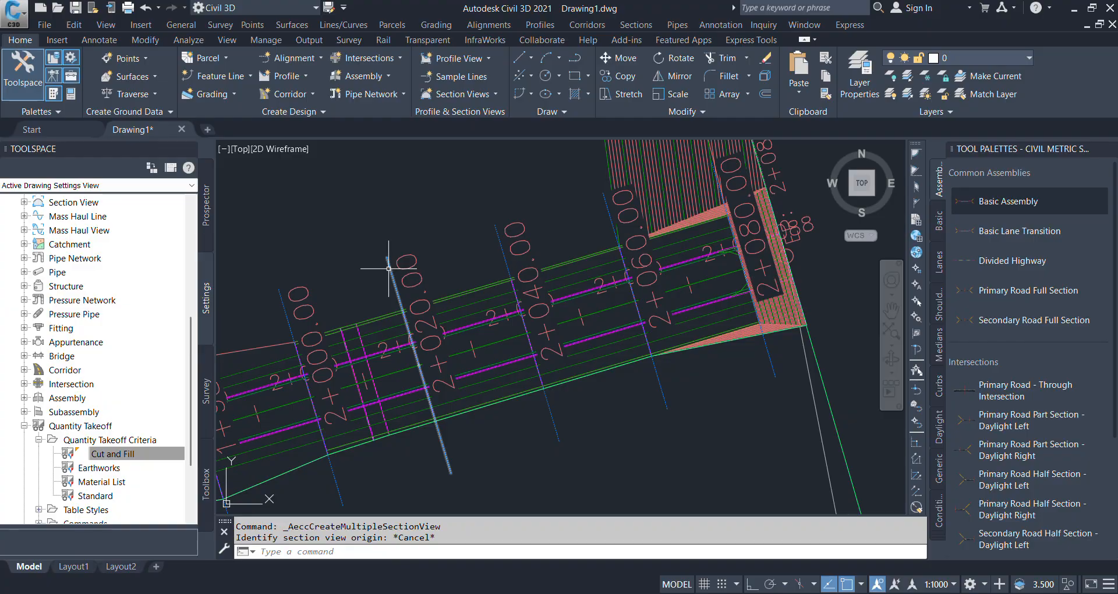
left_click(389, 269)
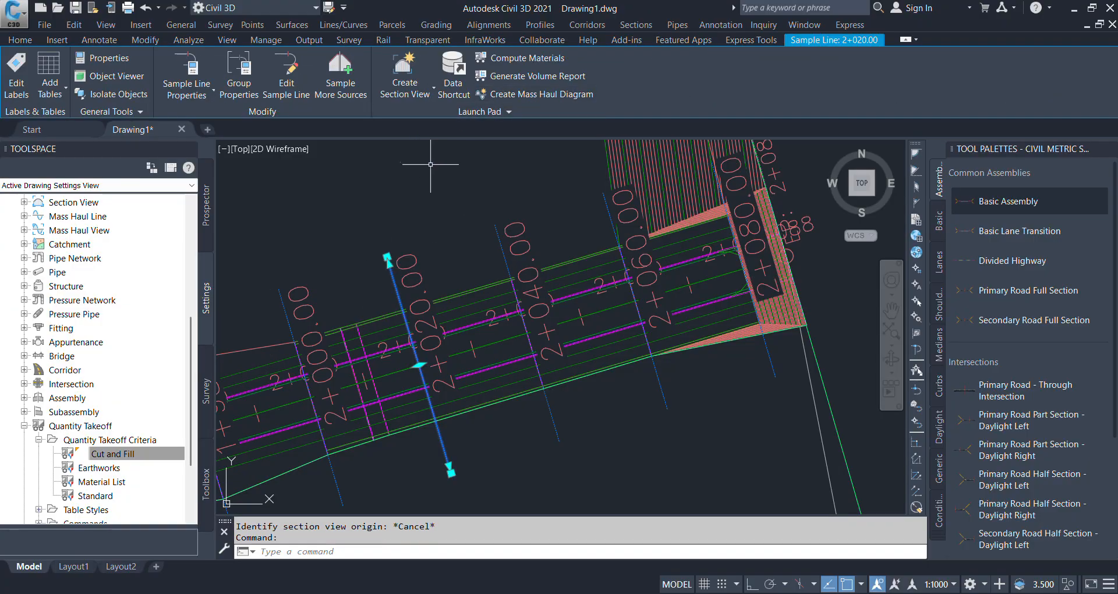
key("Escape")
key("Escape")
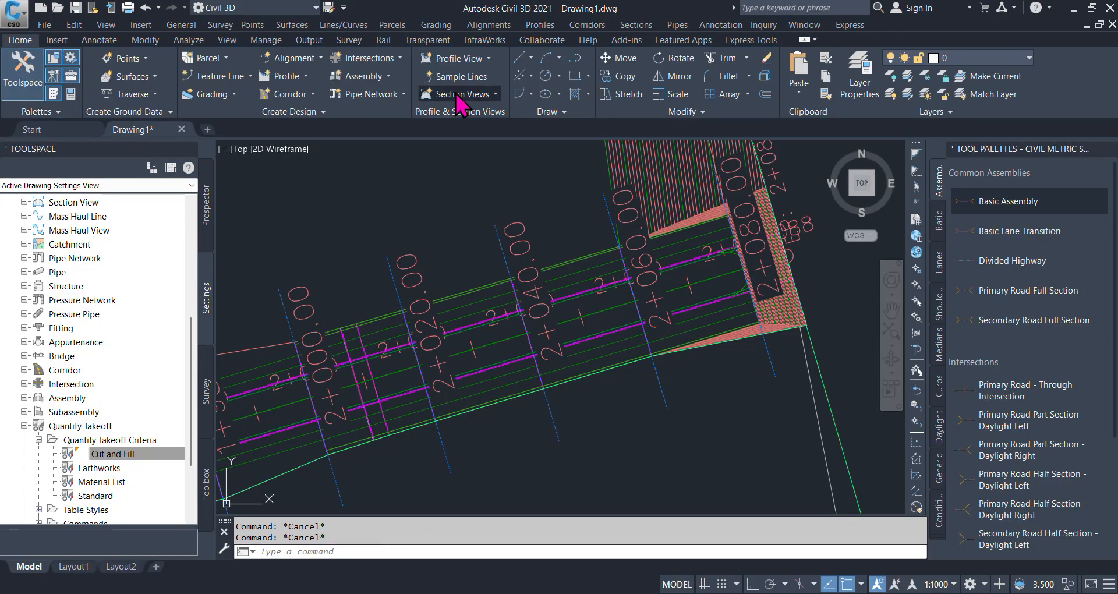
- Start creating multiple section views for alignment Road-A and sample line group ROAD-A, with ROAD-A as the section view name
left_click(457, 96)
left_click(495, 120)
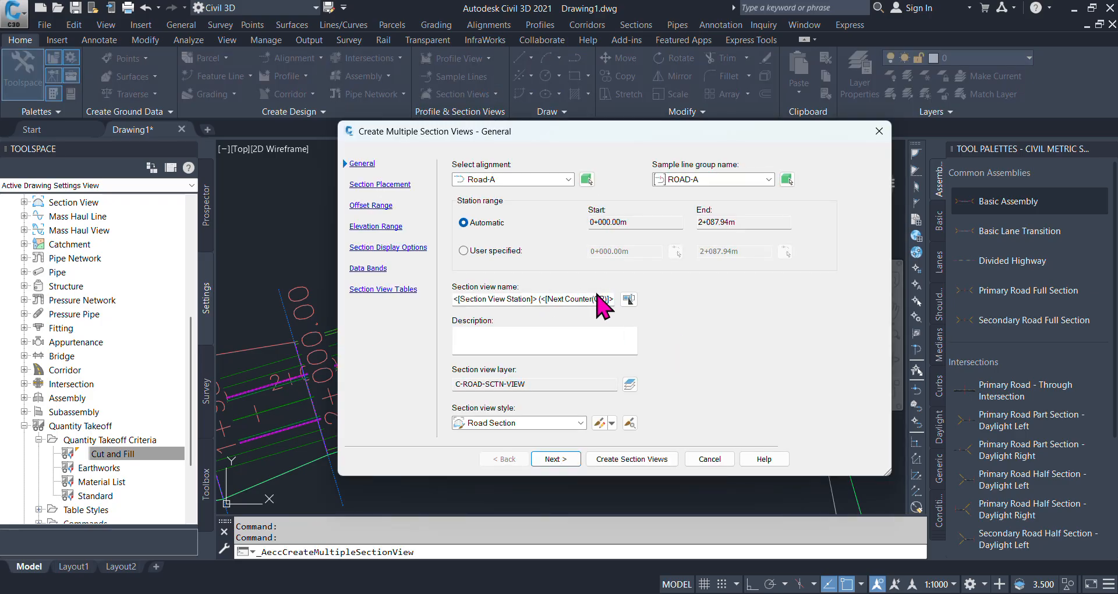
left_click(630, 299)
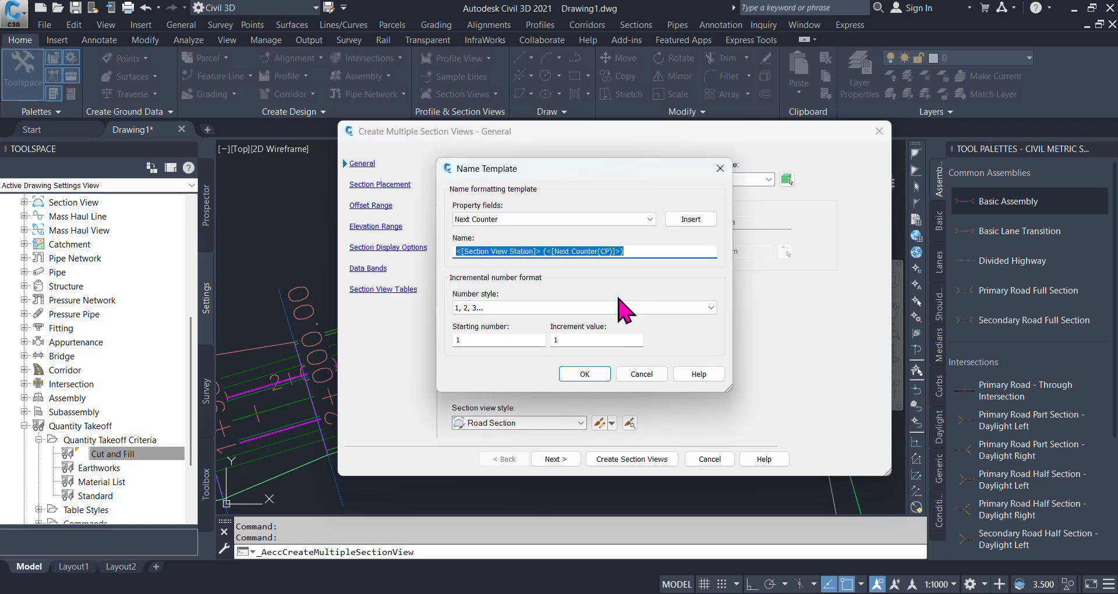
type("ROA")
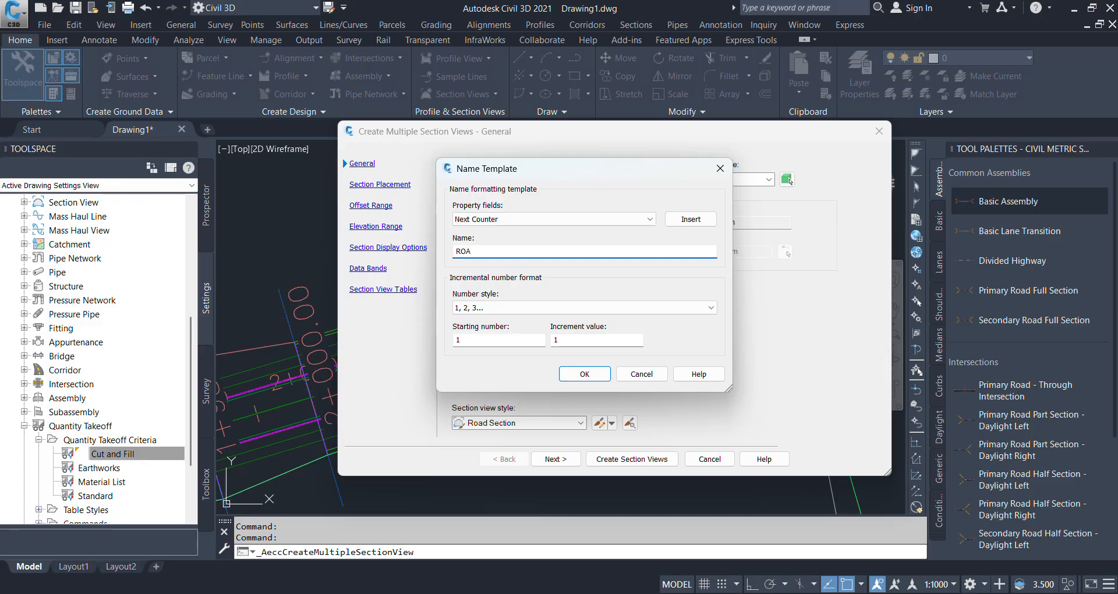
type("D-A")
left_click(583, 372)
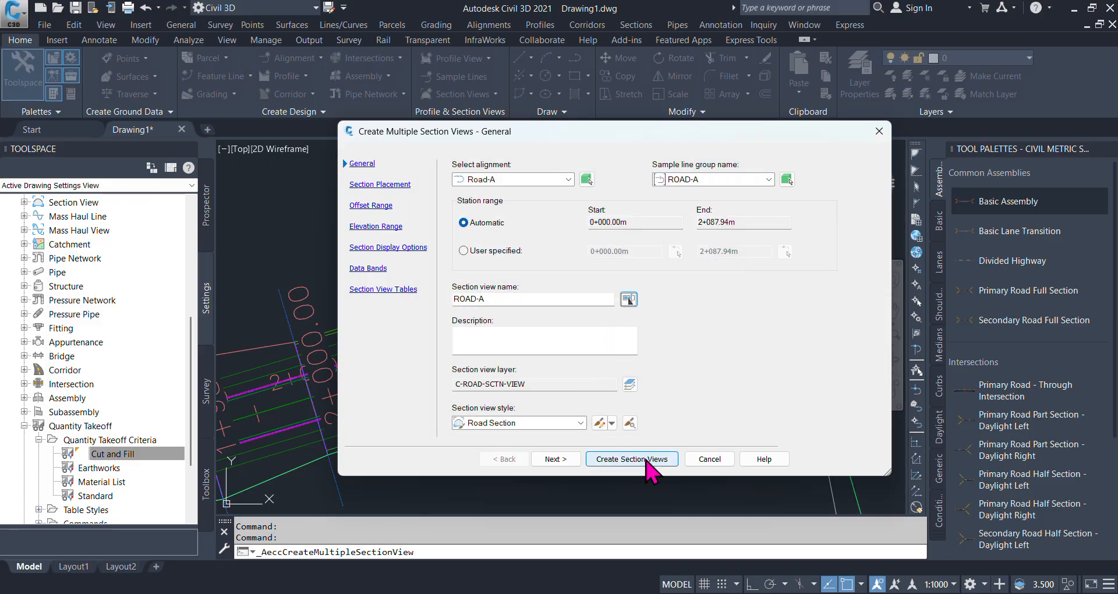
- Accept Production placement with the Basic group plot style and the default offset and elevation ranges, keeping all listed sections drawn
left_click(556, 459)
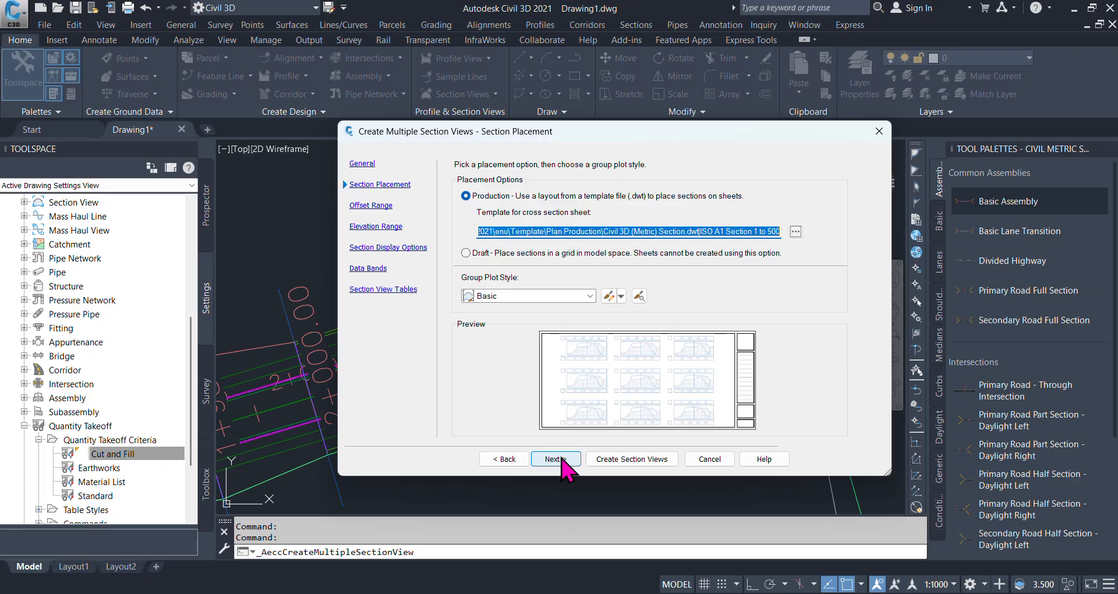
left_click(563, 459)
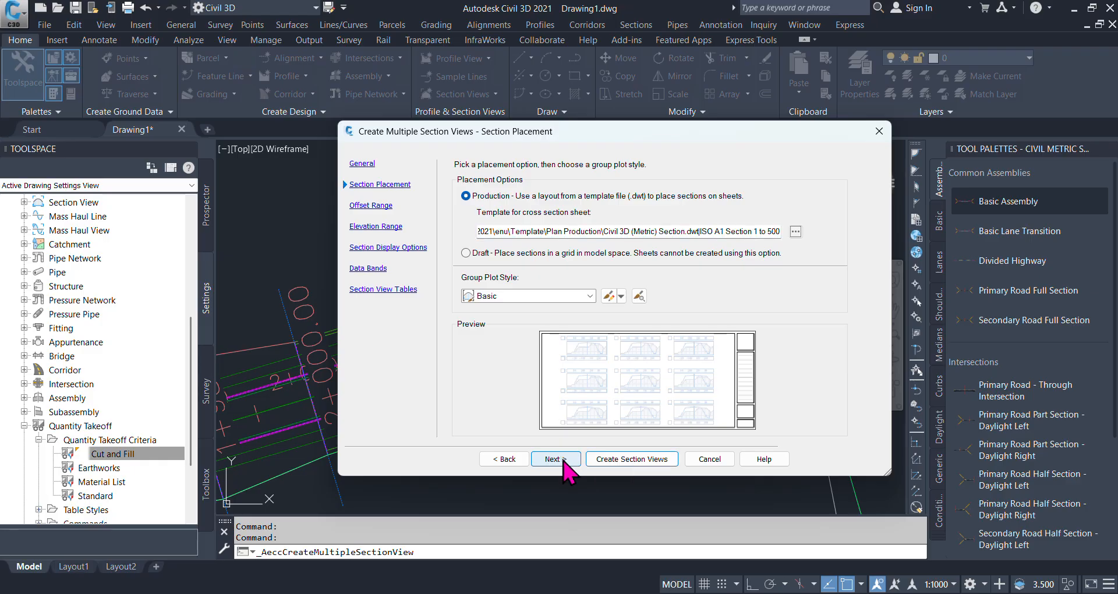
left_click(562, 459)
left_click(553, 460)
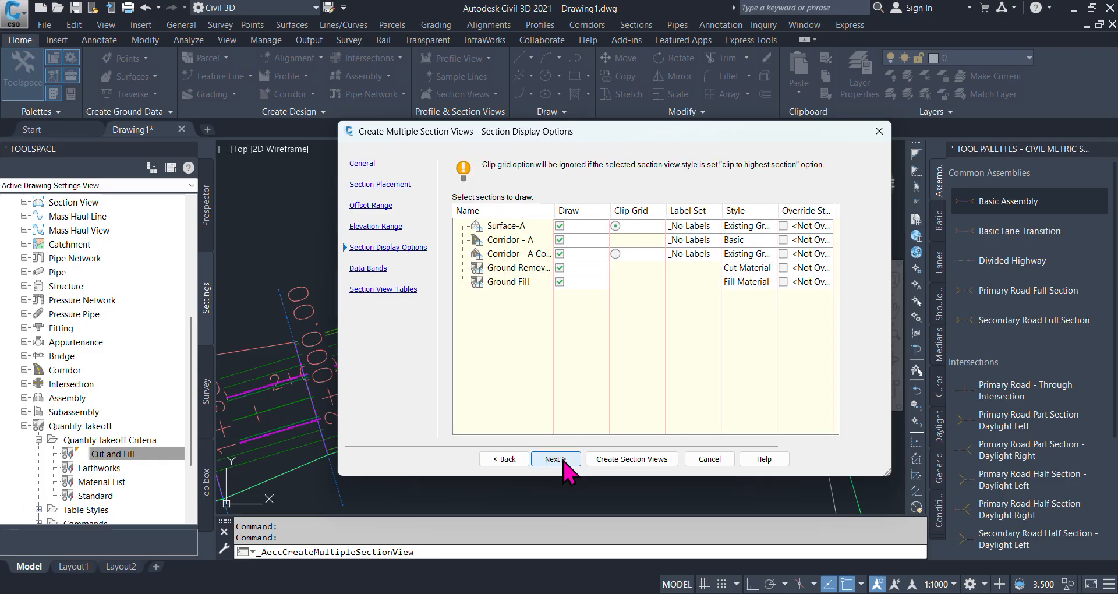
left_click(557, 284)
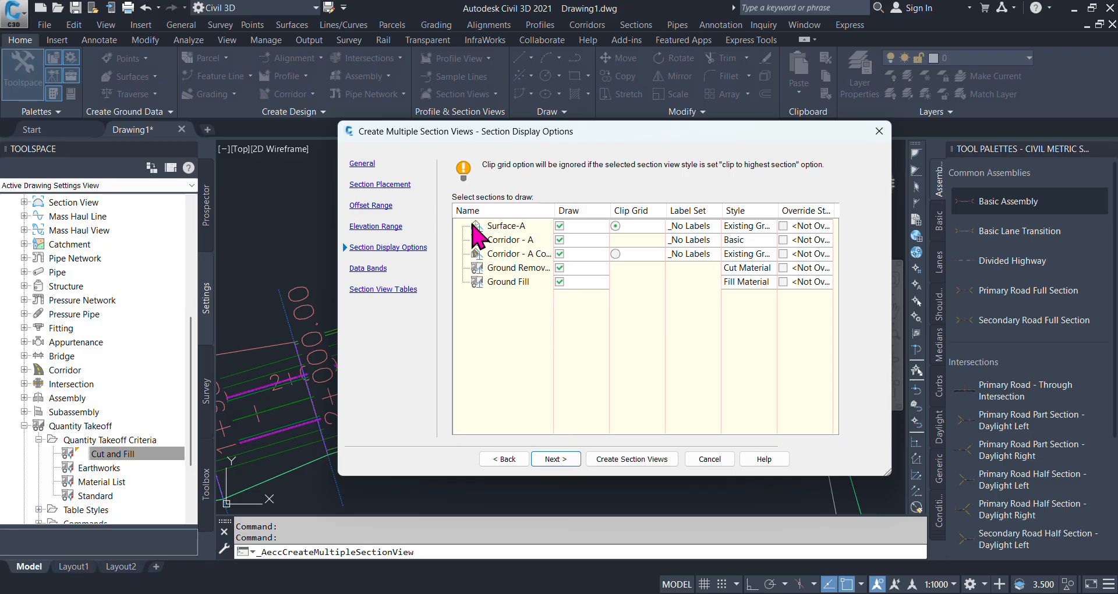
left_click(559, 268)
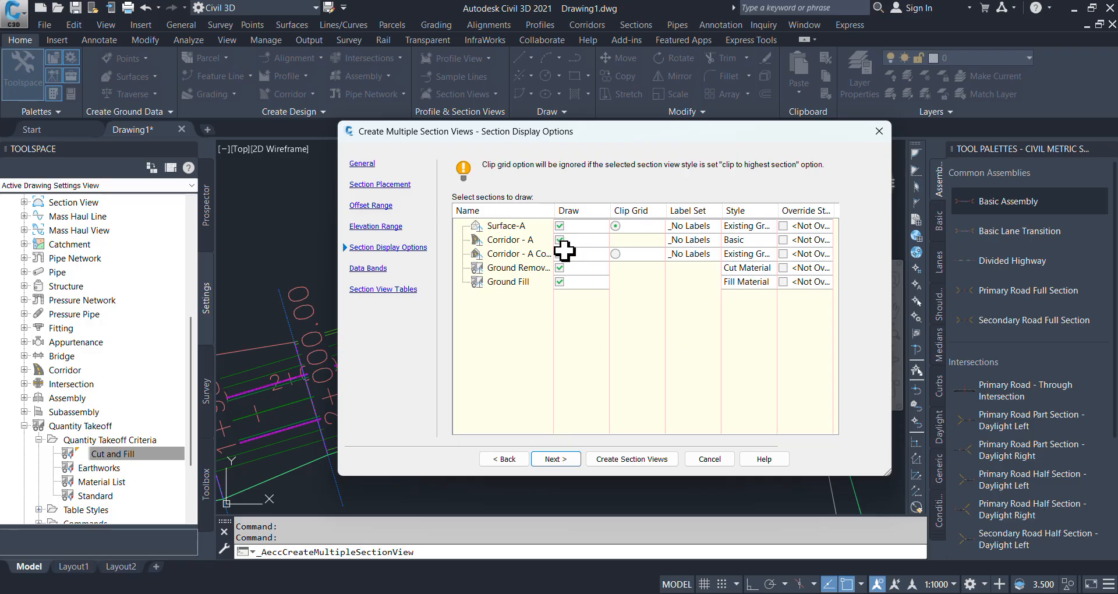
left_click(559, 253)
- Assign the EG Section Labels set to Surface-A and the Corridor Point Labels set to Corridor - A
left_click(707, 226)
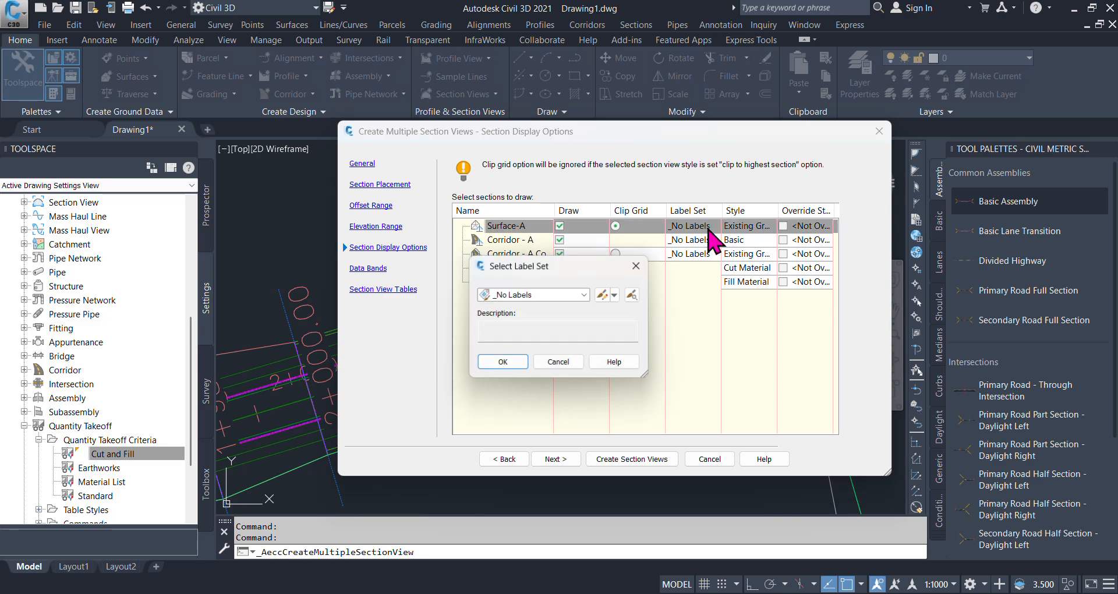
left_click(585, 295)
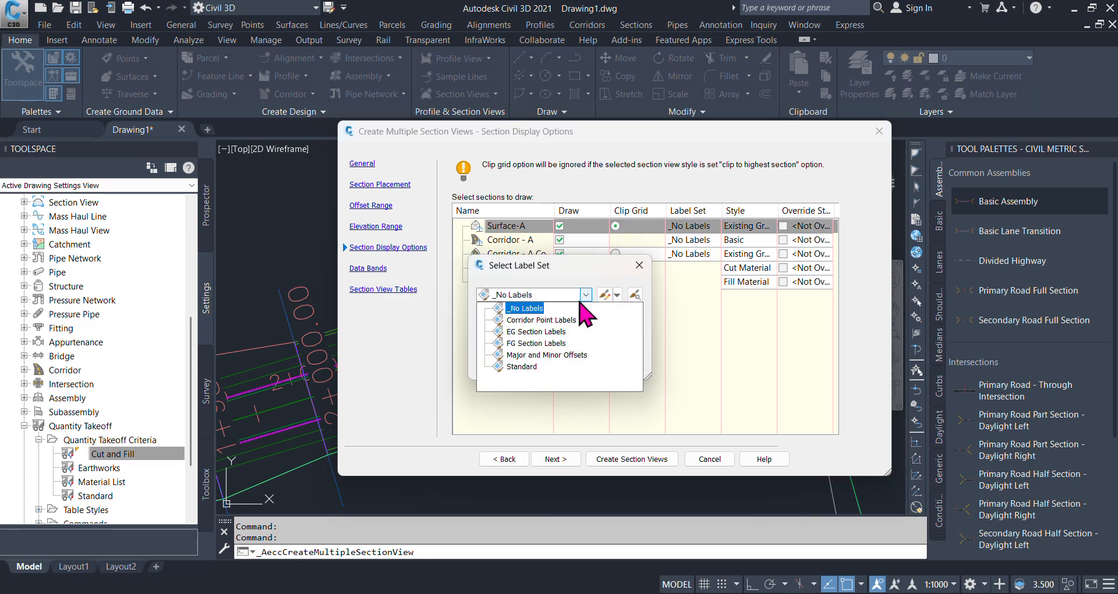
left_click(536, 332)
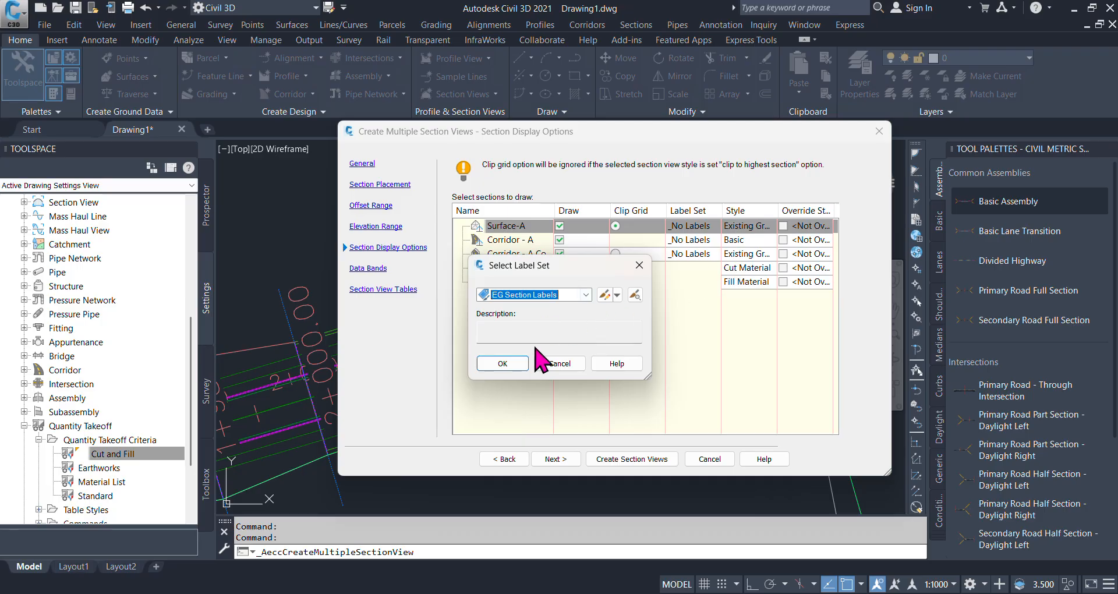
left_click(500, 362)
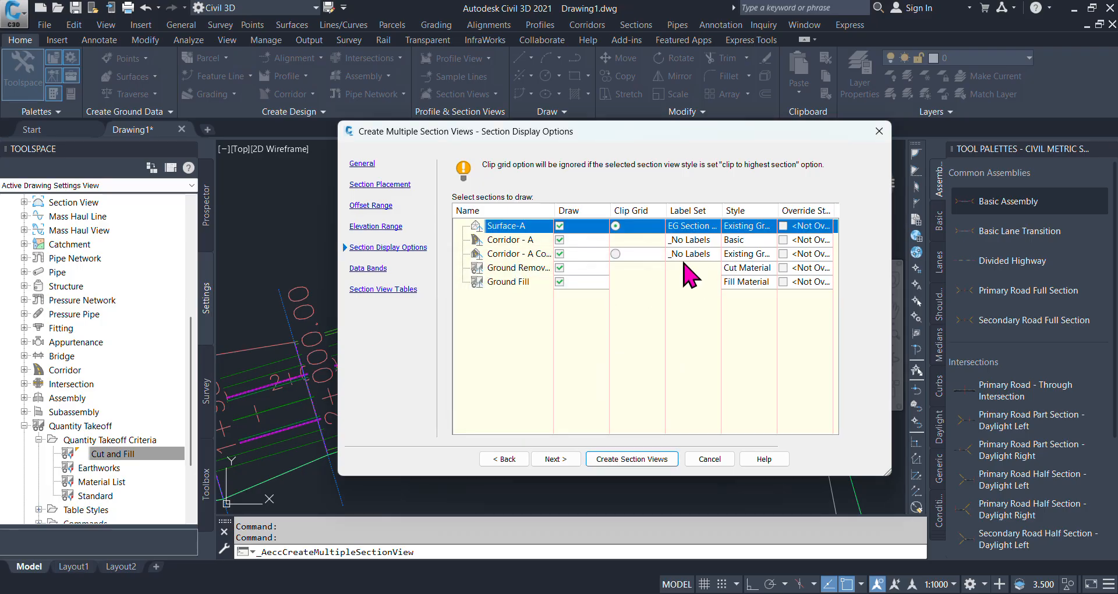
left_click(710, 239)
left_click(585, 295)
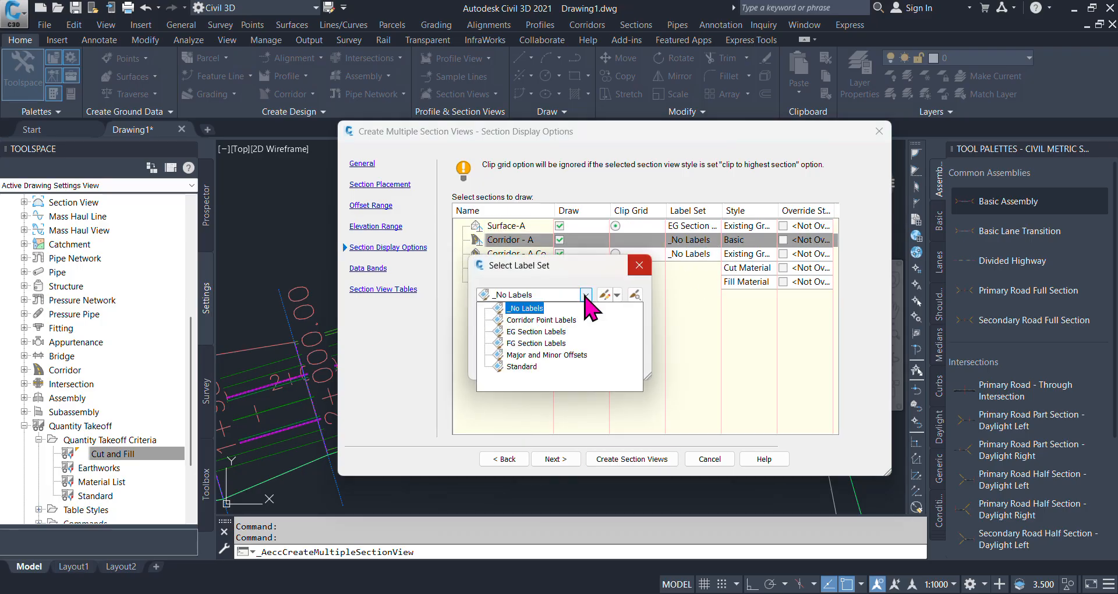
left_click(557, 321)
left_click(503, 363)
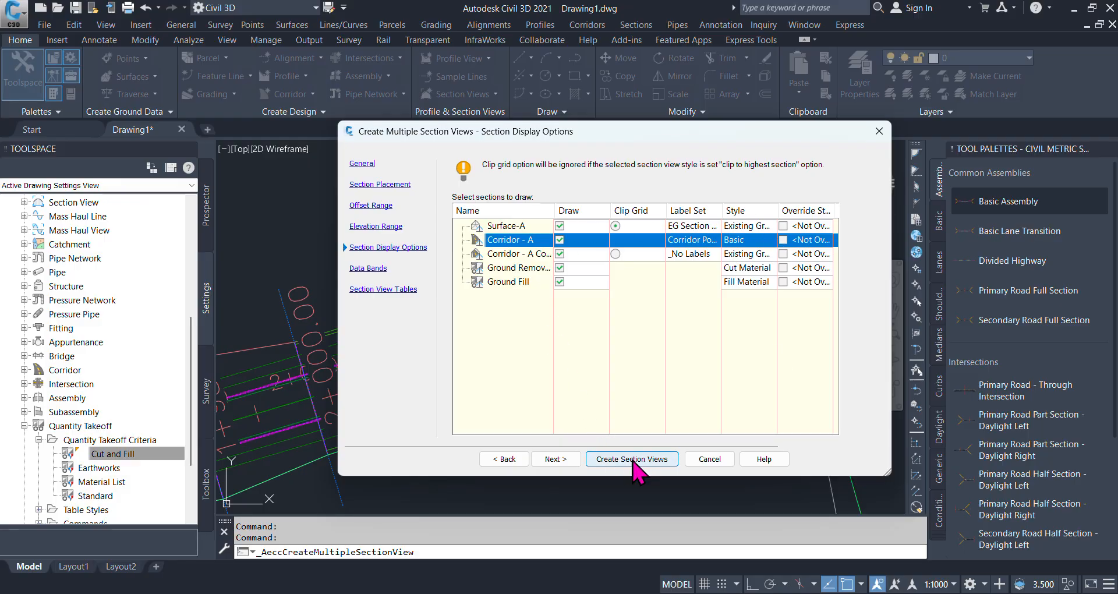
- Use the Major Stations Offset and Elevations band set, located at the bottom of the section view
left_click(568, 461)
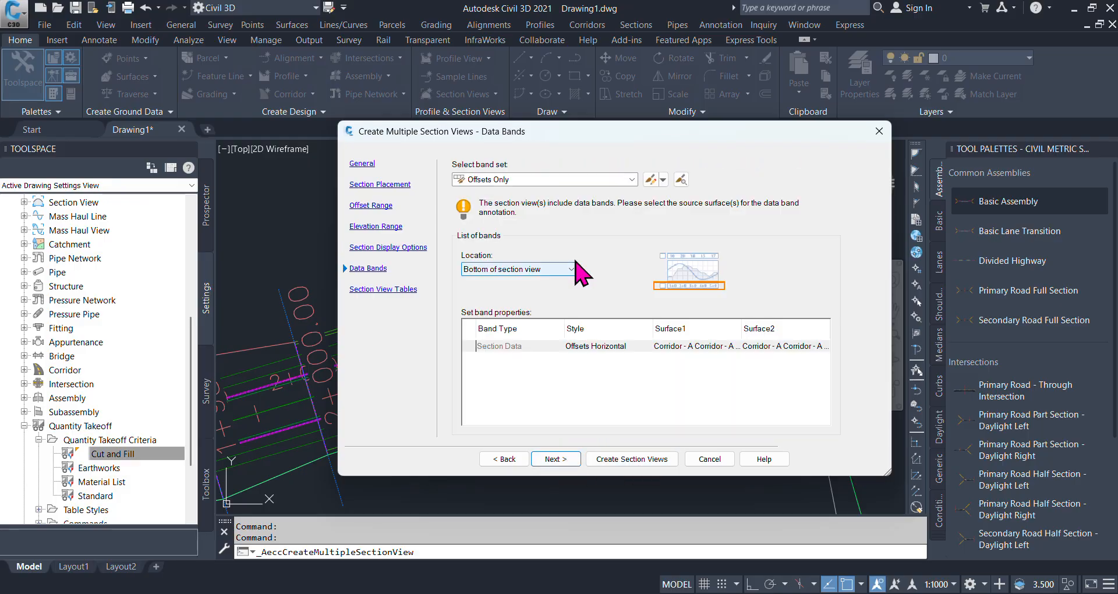
left_click(632, 179)
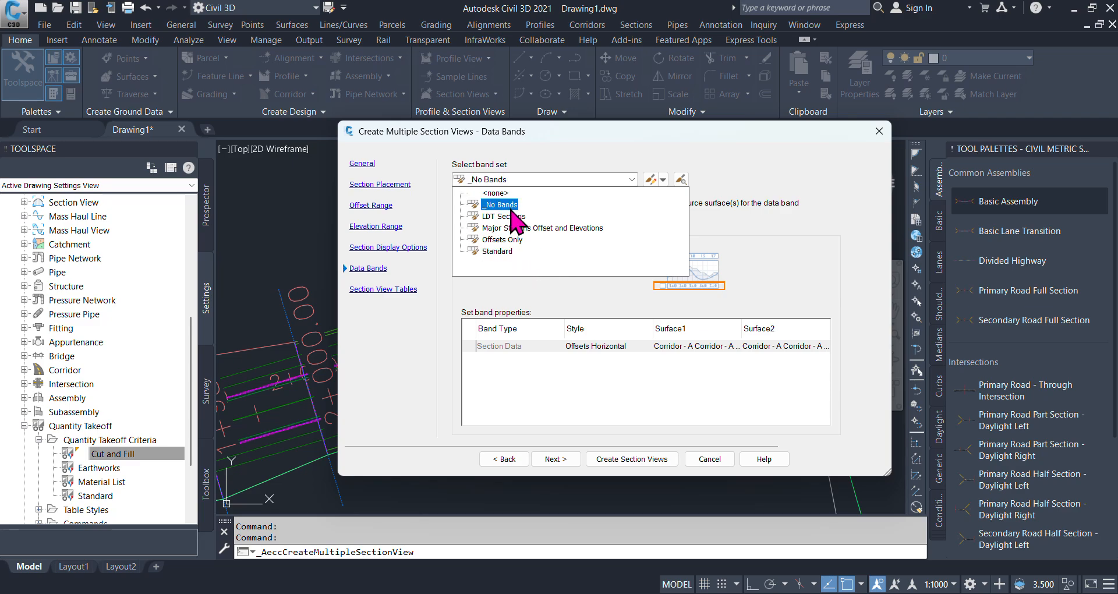
left_click(594, 229)
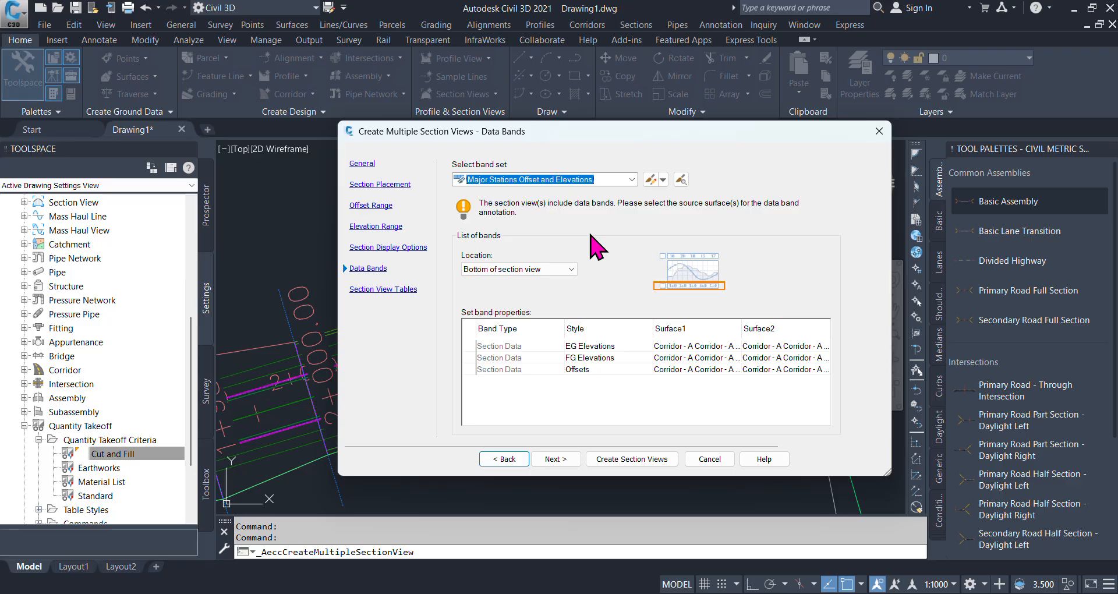
left_click(571, 269)
left_click(569, 271)
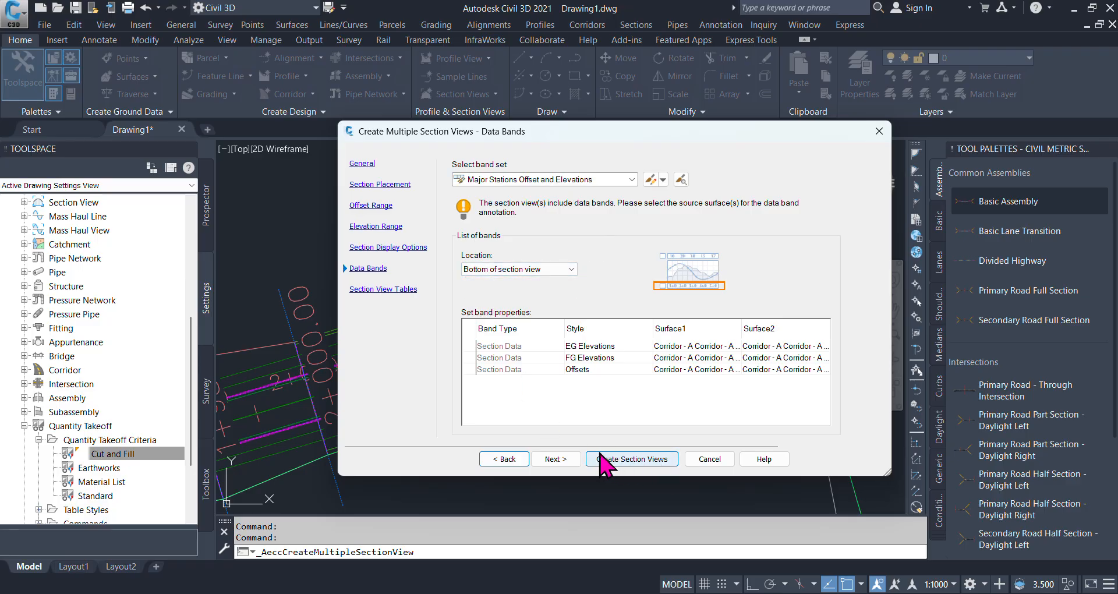
- Add a Total Volume table in the Standard style to the section views' volume tables
left_click(562, 459)
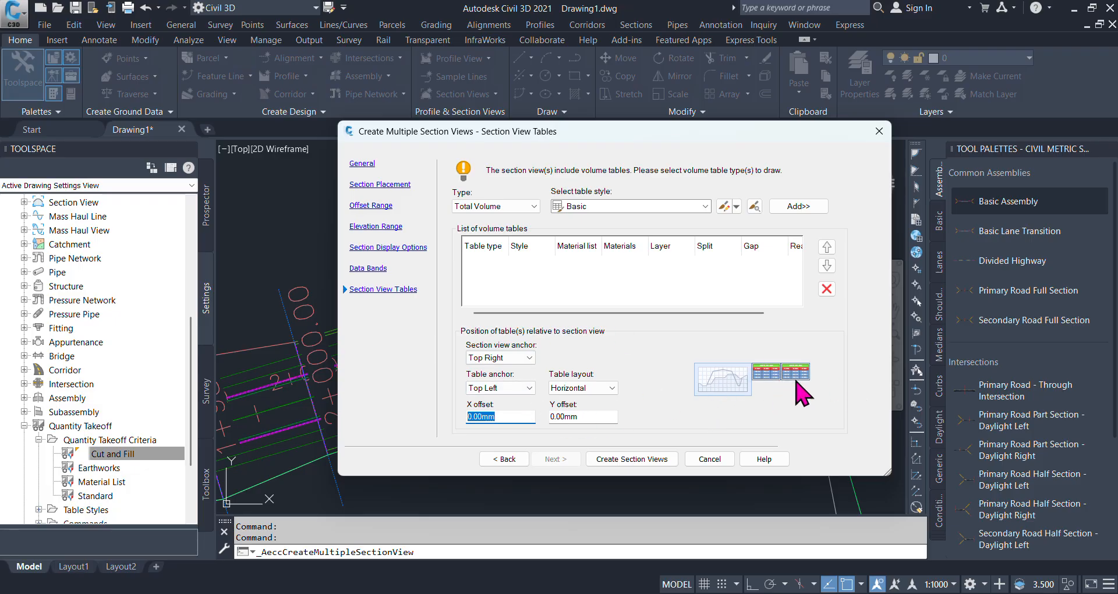
left_click(705, 207)
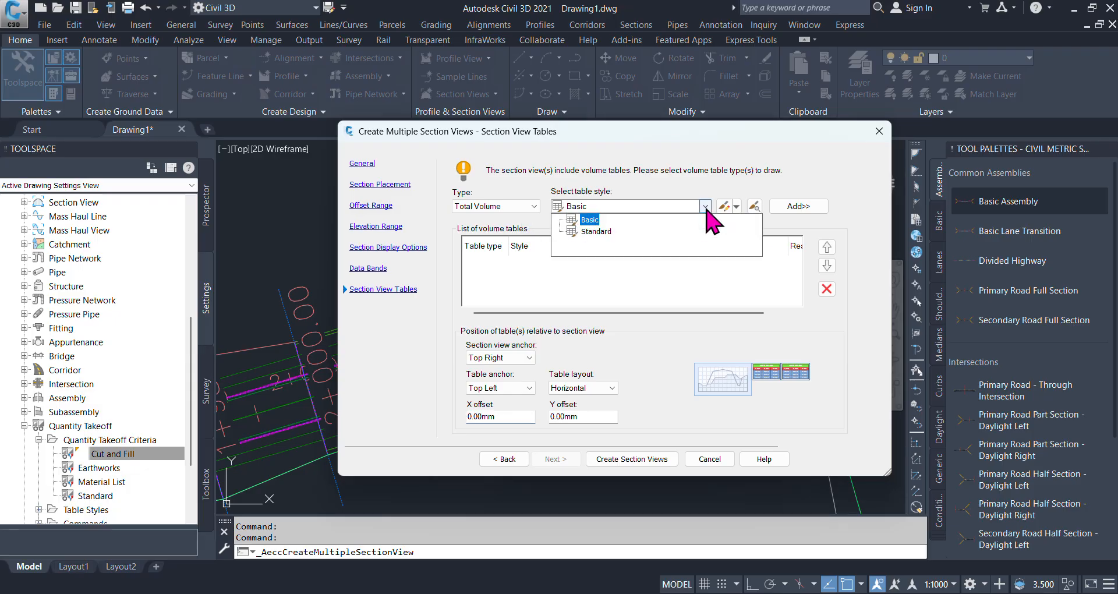
left_click(613, 231)
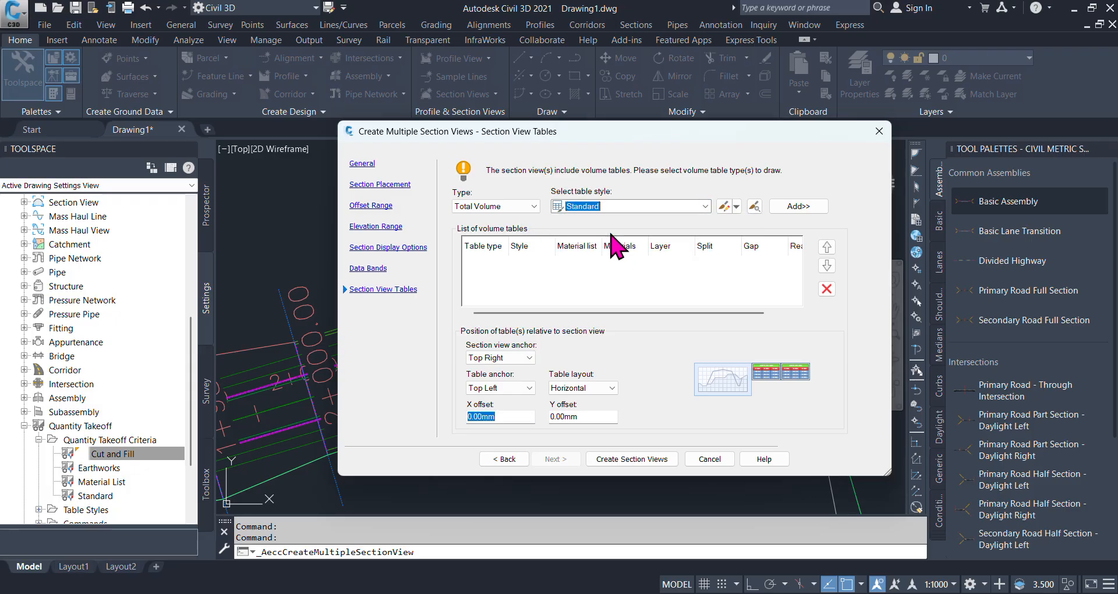
left_click(534, 207)
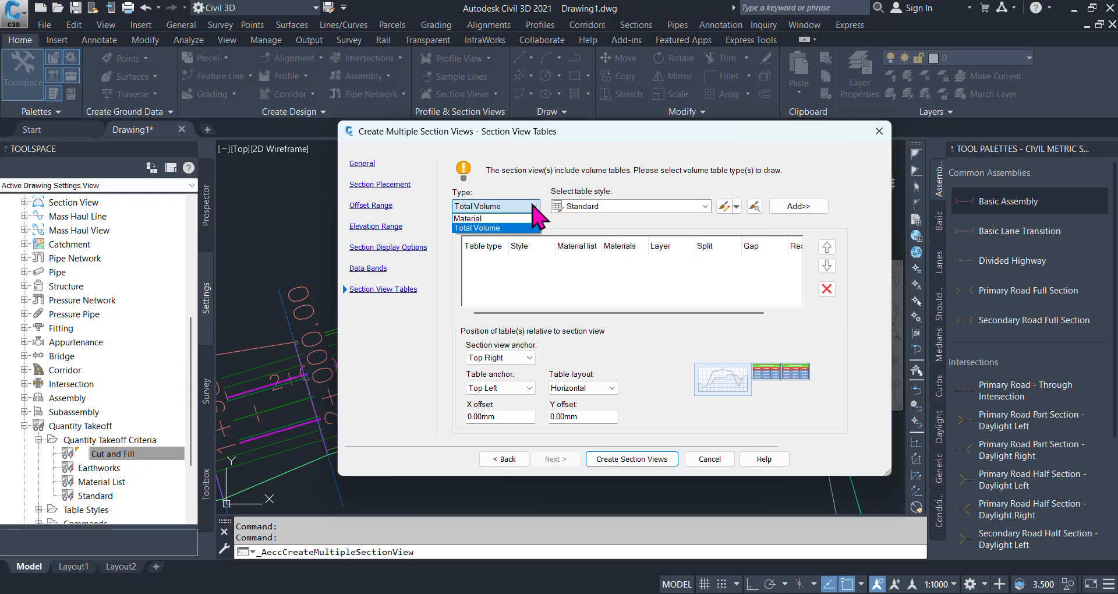
left_click(502, 228)
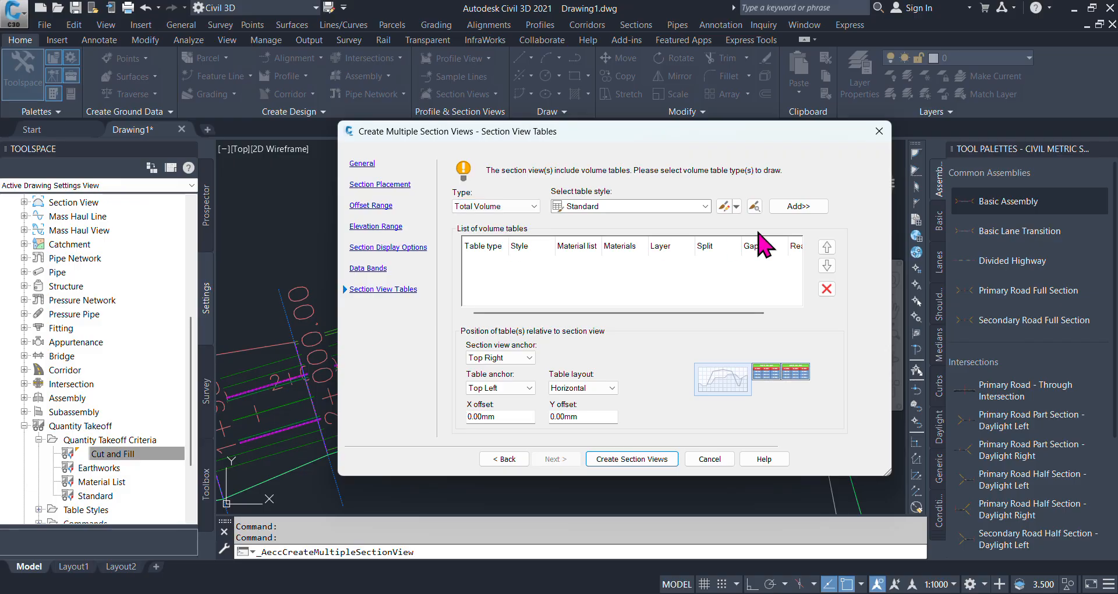
left_click(808, 207)
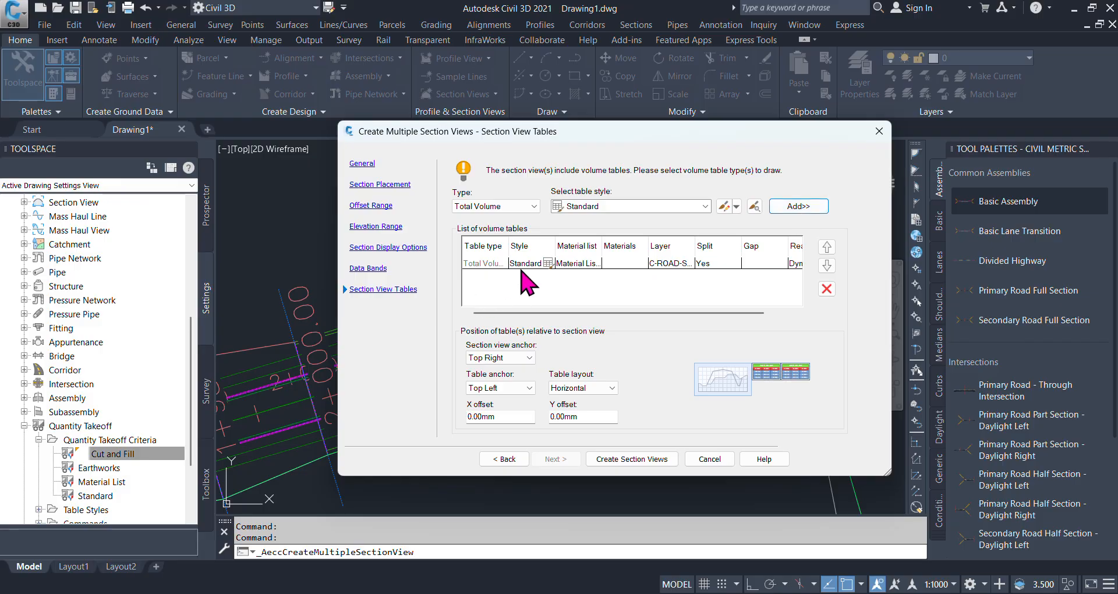
- Add a Material volume table in the Basic style covering Ground Removed and Ground Fill
left_click(507, 206)
left_click(493, 221)
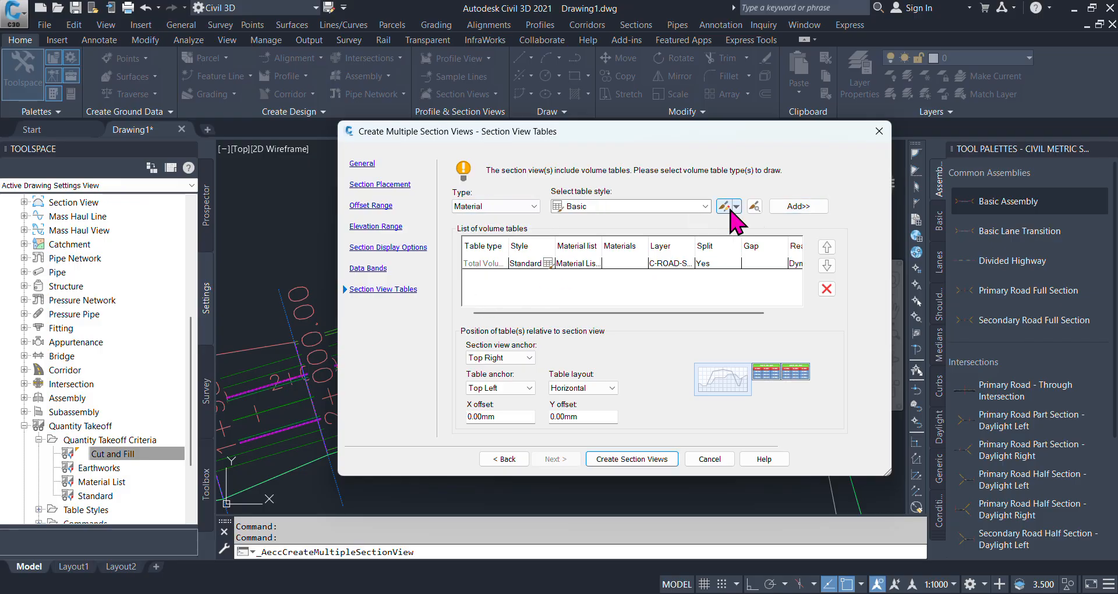
left_click(804, 209)
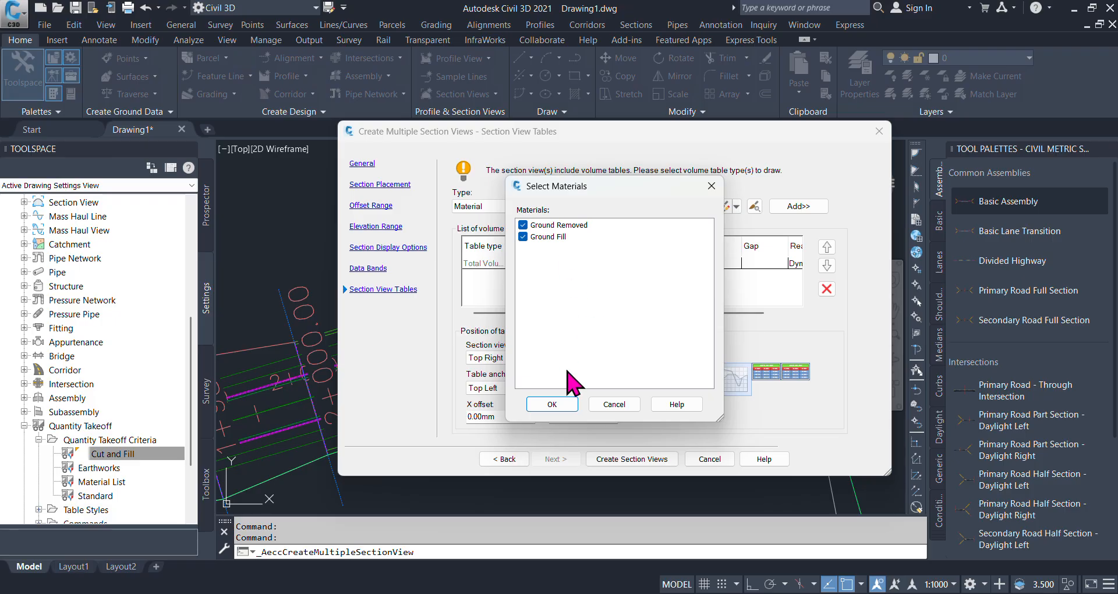
left_click(550, 405)
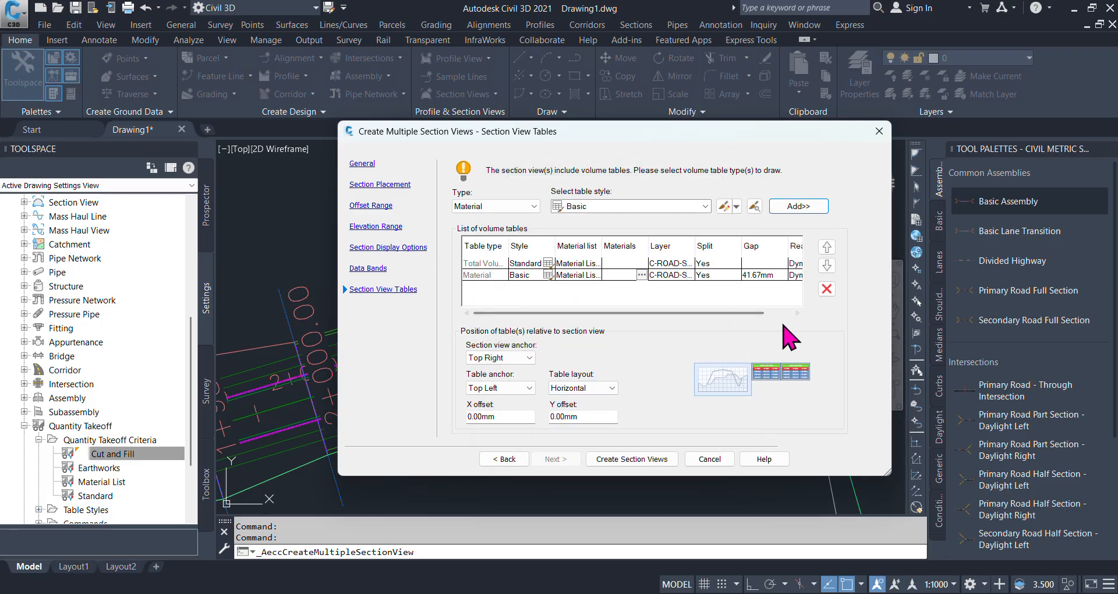
- Create the section views and place their origin in the empty area east of the site, beyond the road's end
left_click(623, 459)
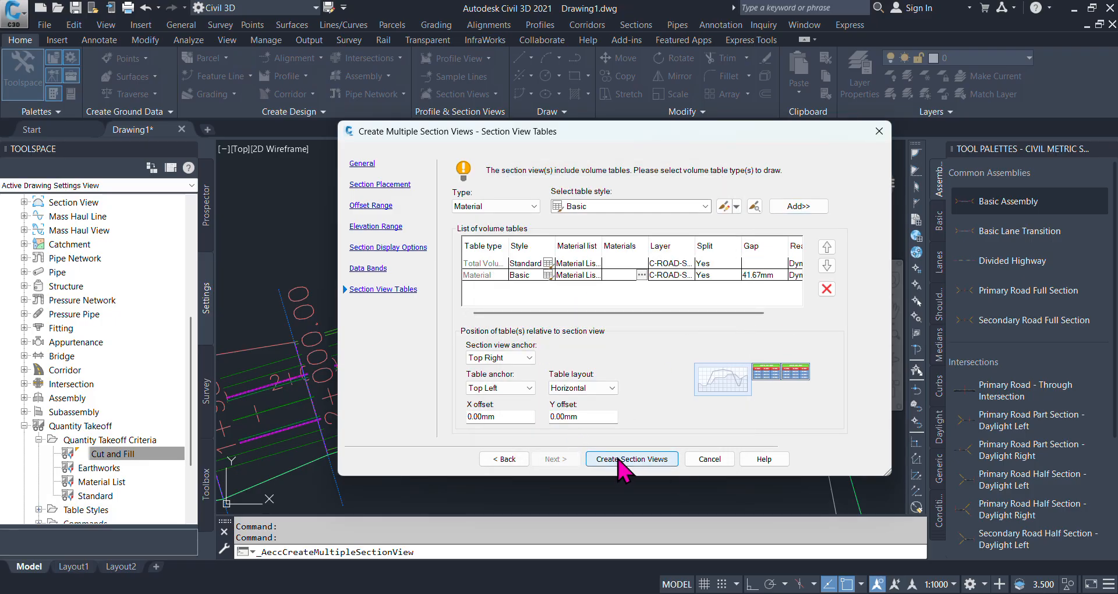
scroll(426, 318, "down", 5)
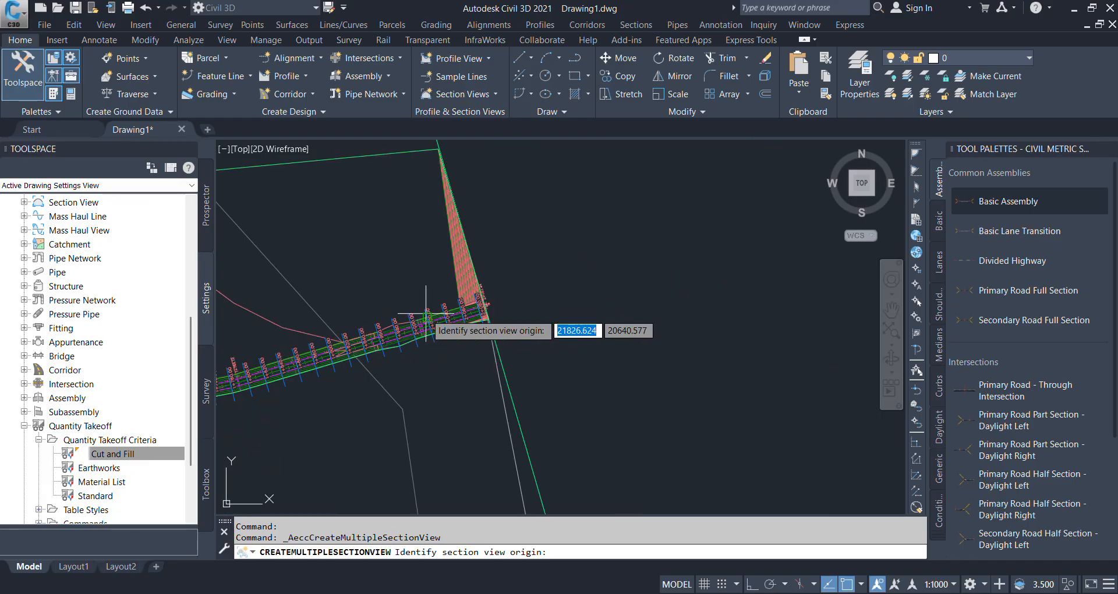
scroll(426, 318, "down", 2)
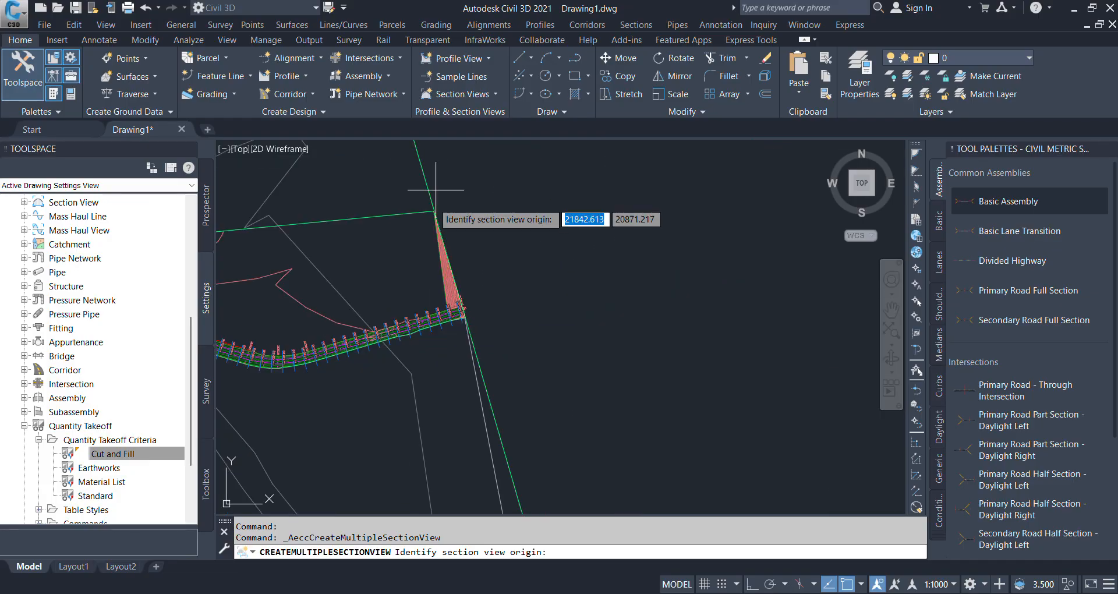
left_click(602, 261)
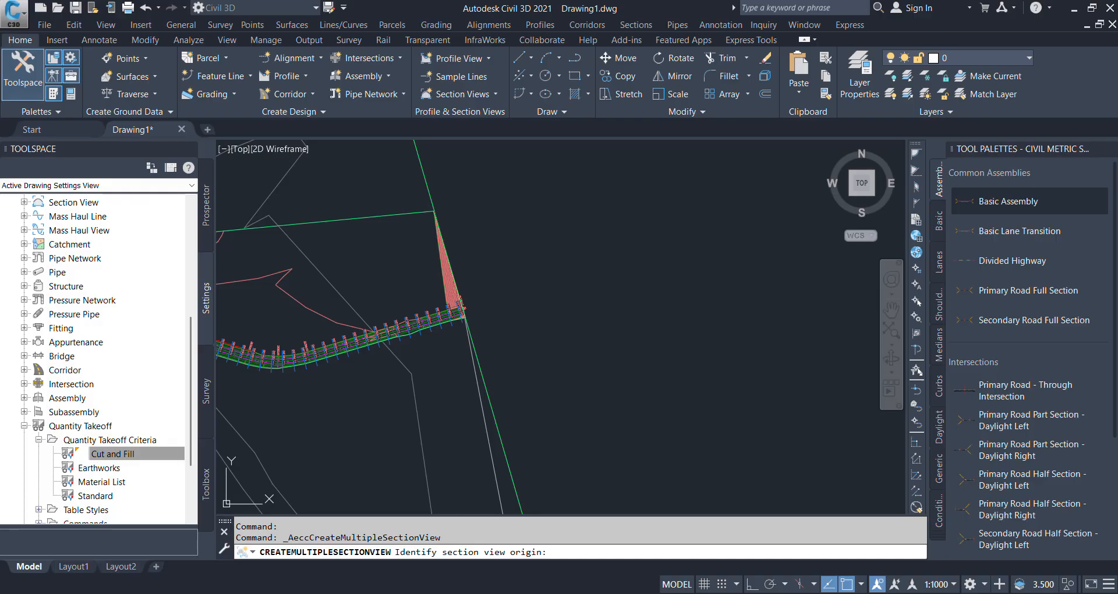
- Examine the section view sheets, checking the cross sections, elevation and offset bands, and the total volume and material tables
scroll(456, 335, "up", 2)
scroll(627, 404, "down", 4)
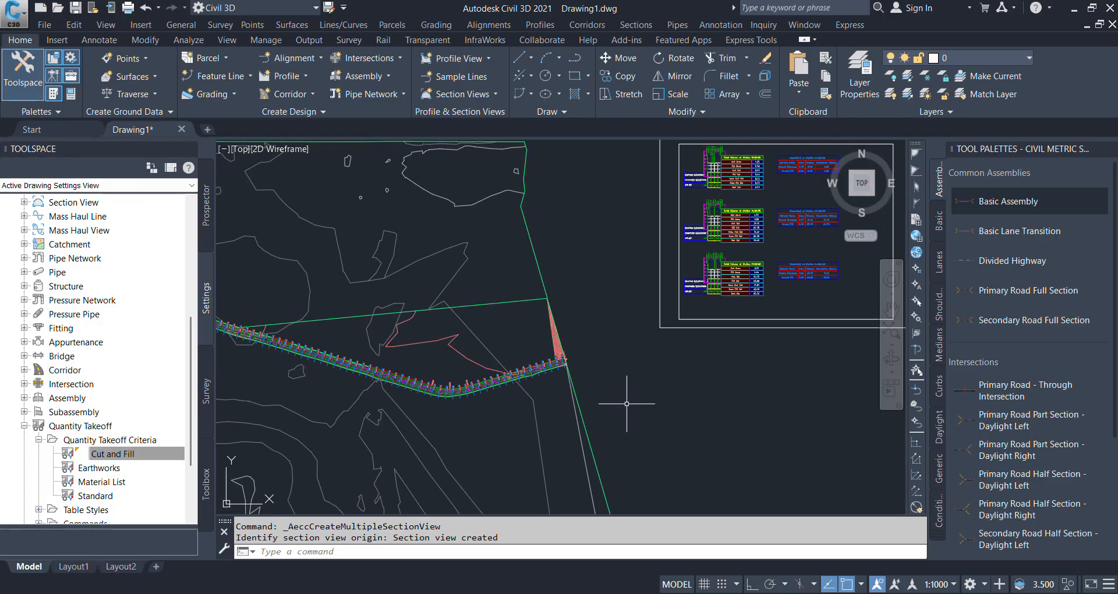
scroll(707, 344, "up", 2)
scroll(680, 191, "up", 2)
scroll(603, 208, "up", 2)
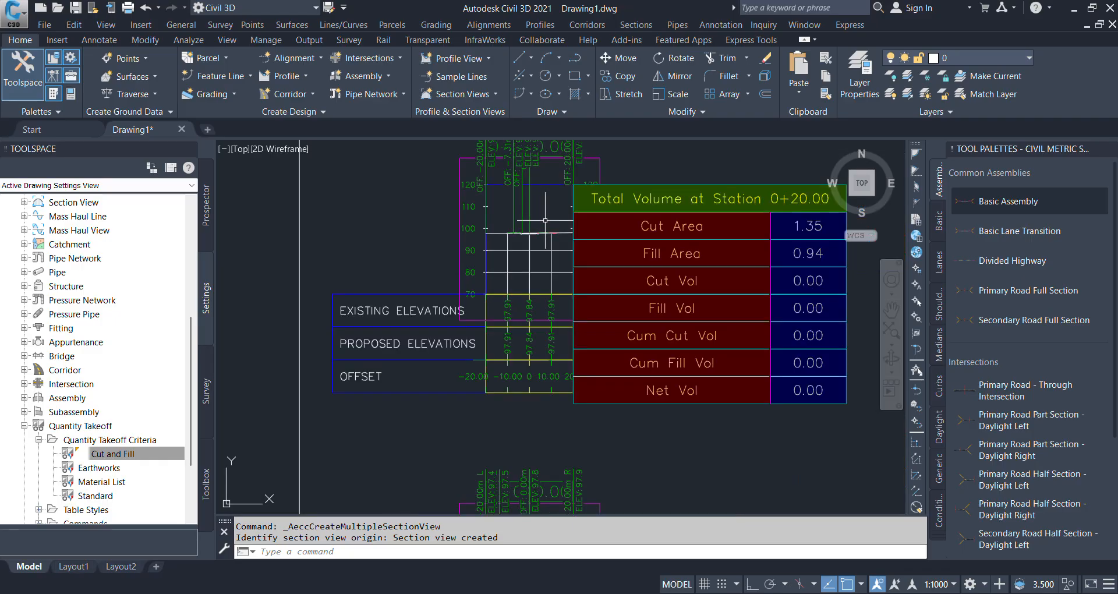
scroll(545, 221, "up", 5)
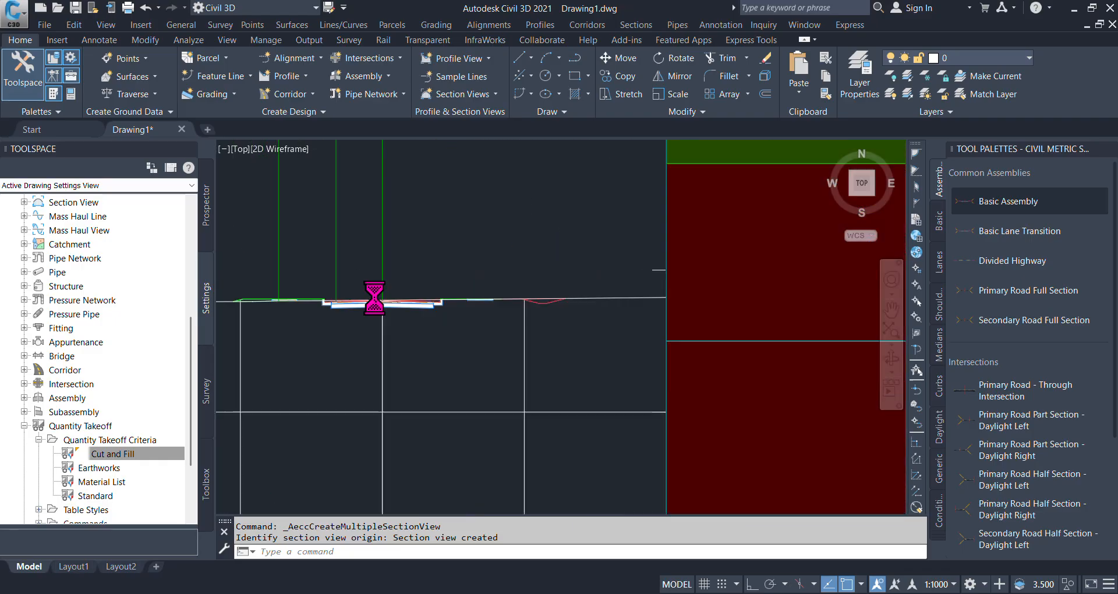
scroll(375, 297, "down", 5)
scroll(479, 327, "up", 4)
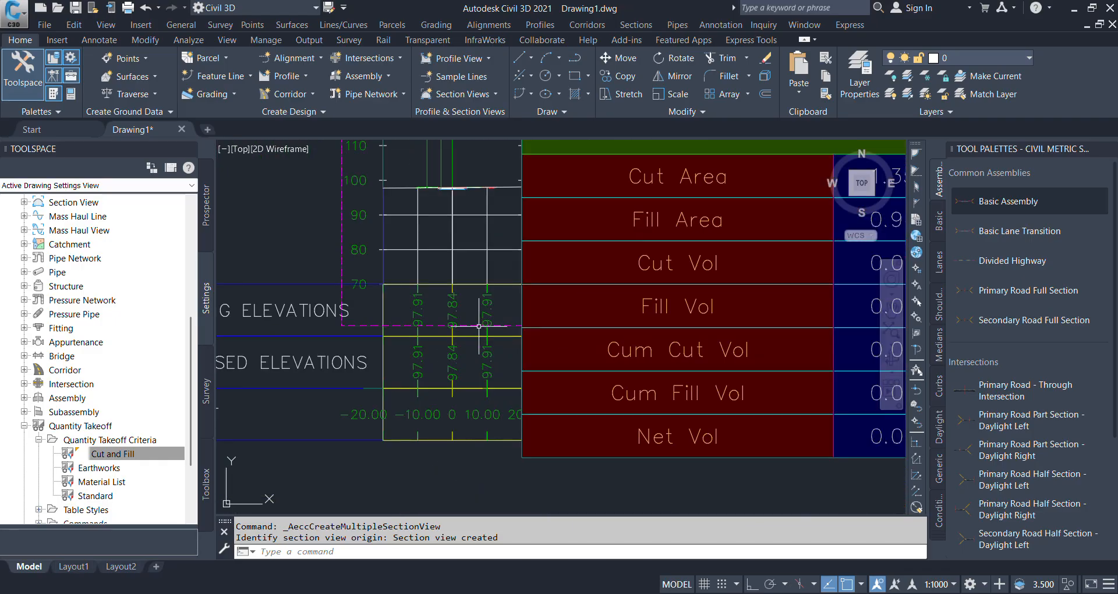
scroll(479, 326, "down", 4)
scroll(582, 267, "up", 3)
scroll(576, 266, "down", 4)
scroll(576, 265, "down", 5)
scroll(575, 304, "up", 3)
scroll(575, 304, "up", 2)
scroll(564, 376, "down", 4)
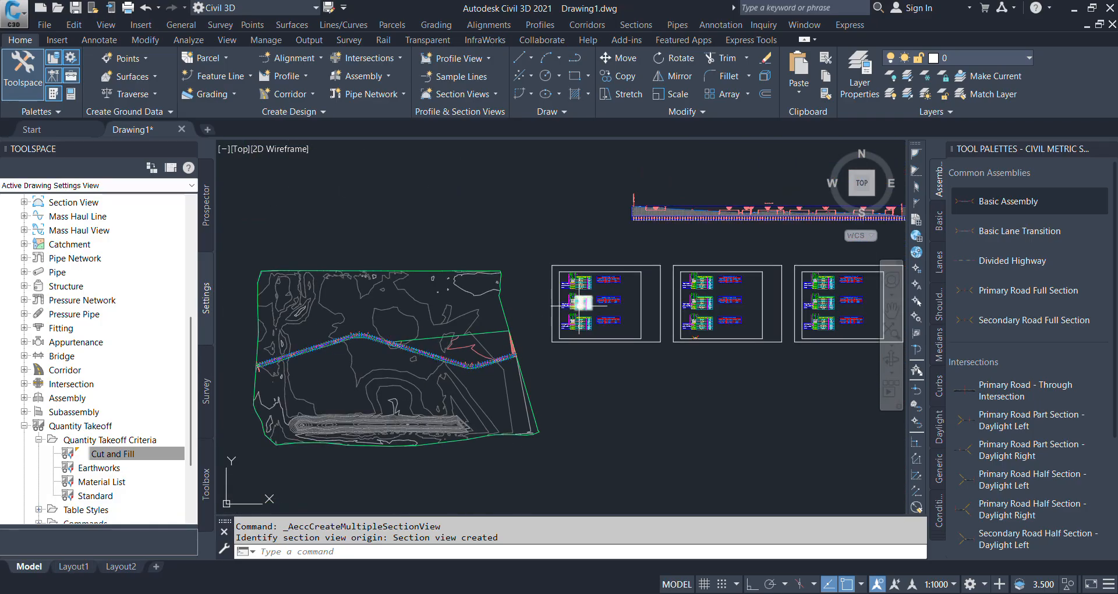
scroll(580, 303, "up", 2)
scroll(568, 309, "down", 2)
scroll(547, 279, "up", 6)
scroll(539, 262, "down", 5)
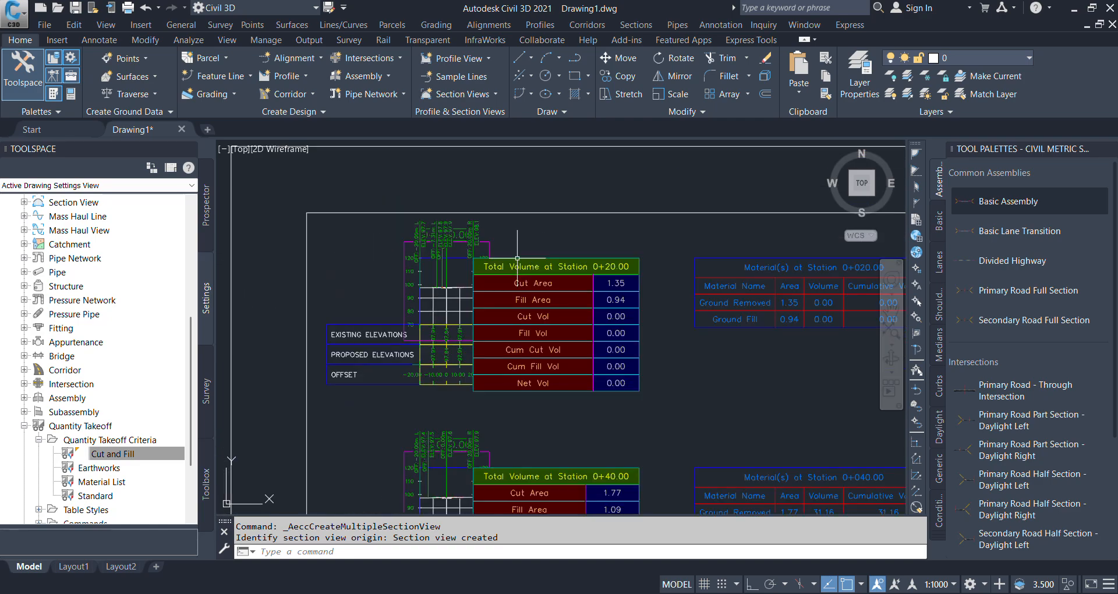
scroll(648, 313, "down", 2)
scroll(548, 323, "up", 4)
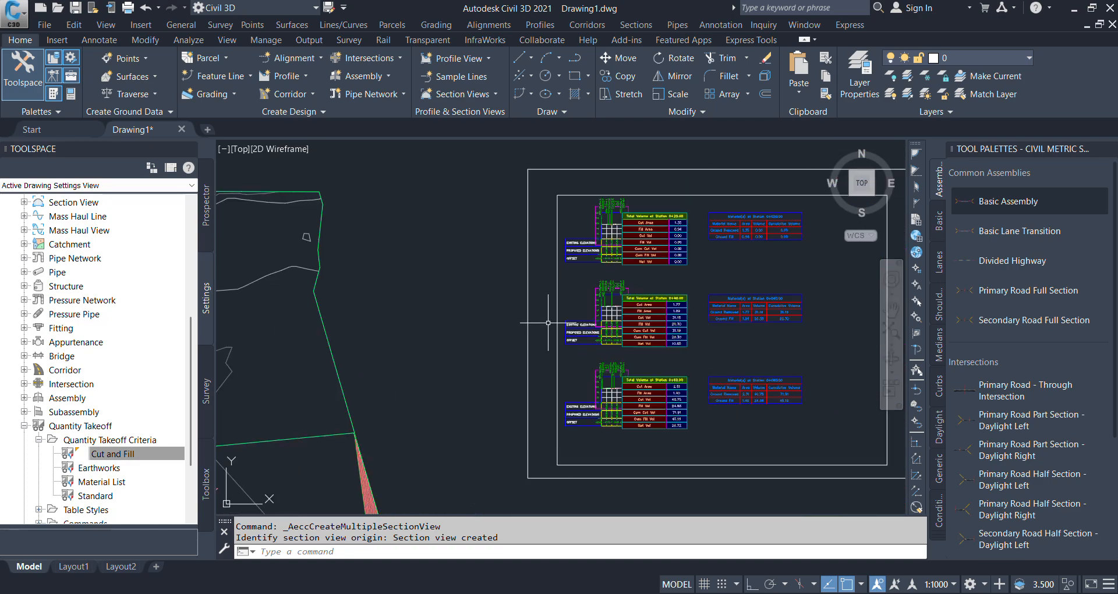